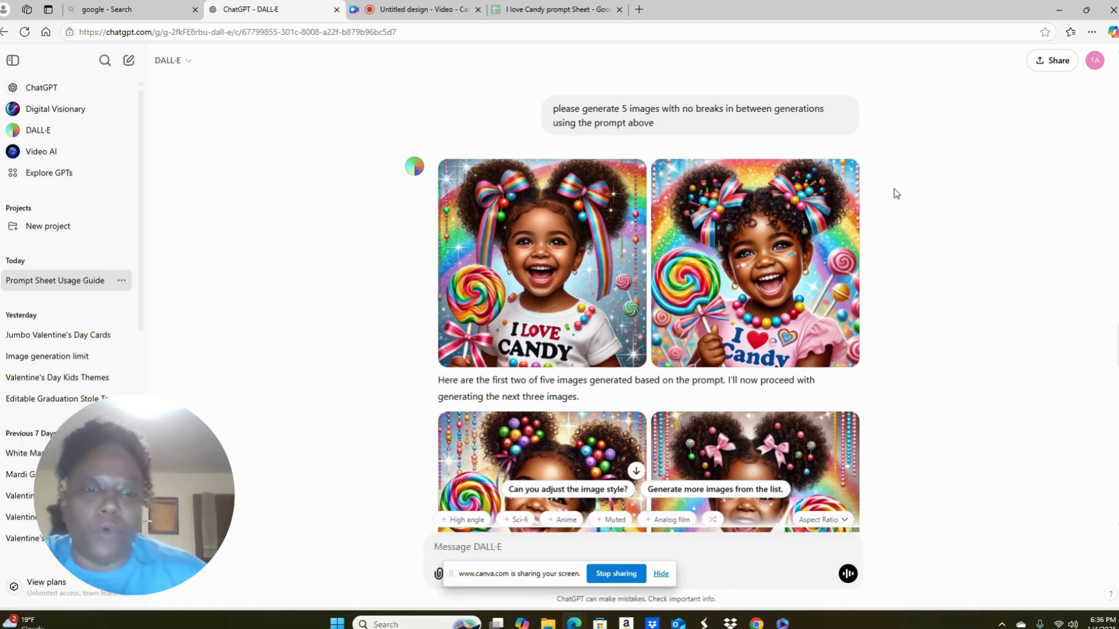
scroll(896, 194, down, 4)
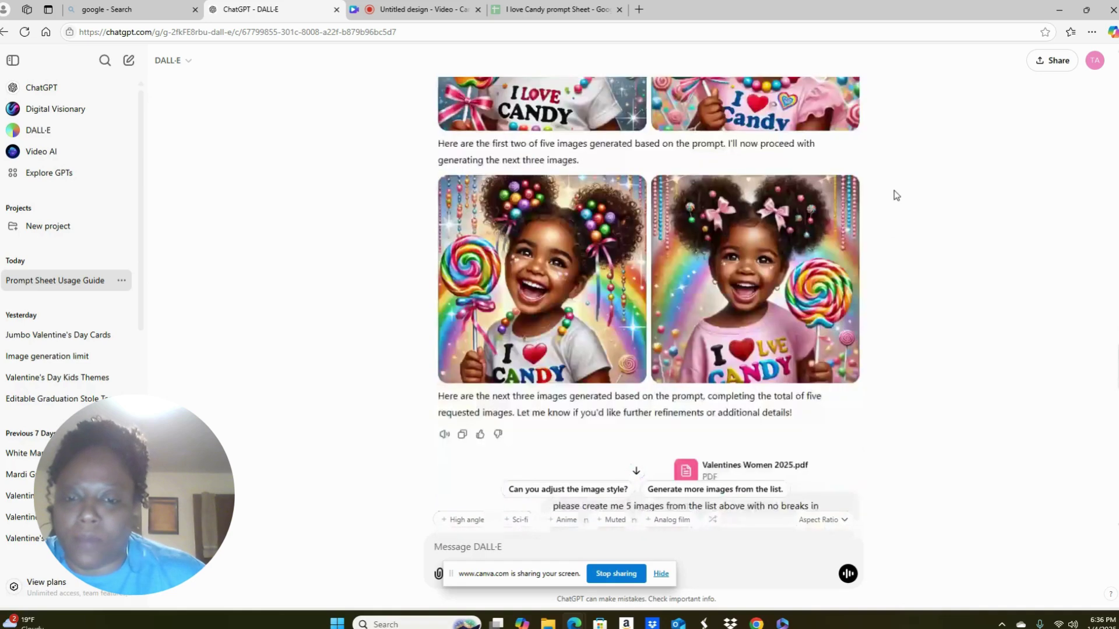
scroll(896, 195, up, 2)
scroll(895, 196, up, 2)
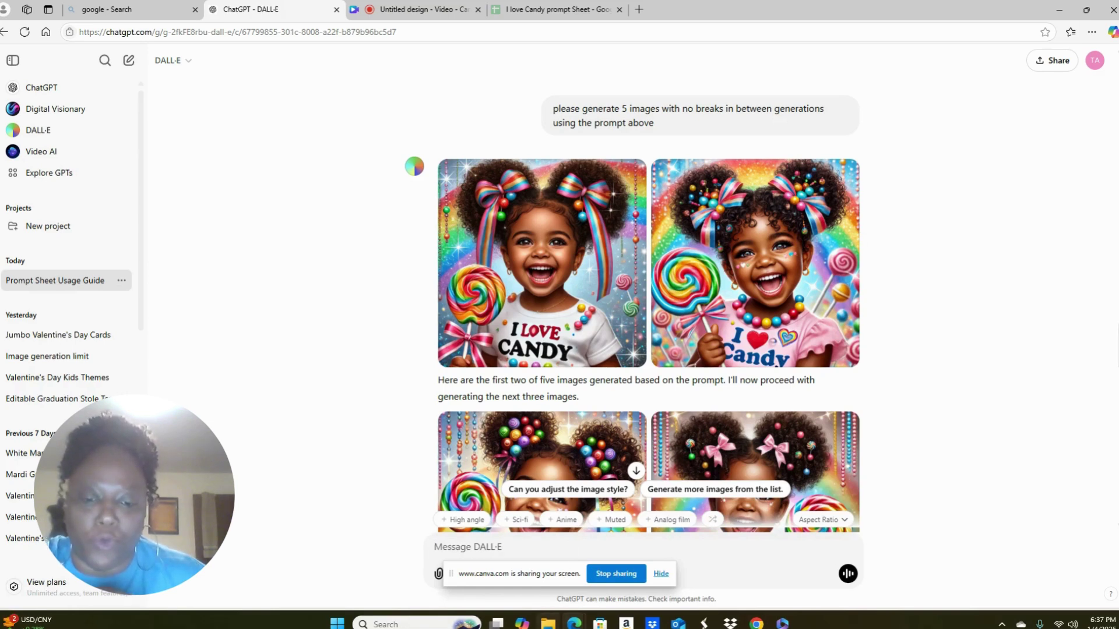
Step: Open the promptsheetGUIDE (2) PDF from Downloads, close the old prompt sheet tab, and follow the PDF's Prompt Sheet link
mouse_move(548, 622)
click(548, 565)
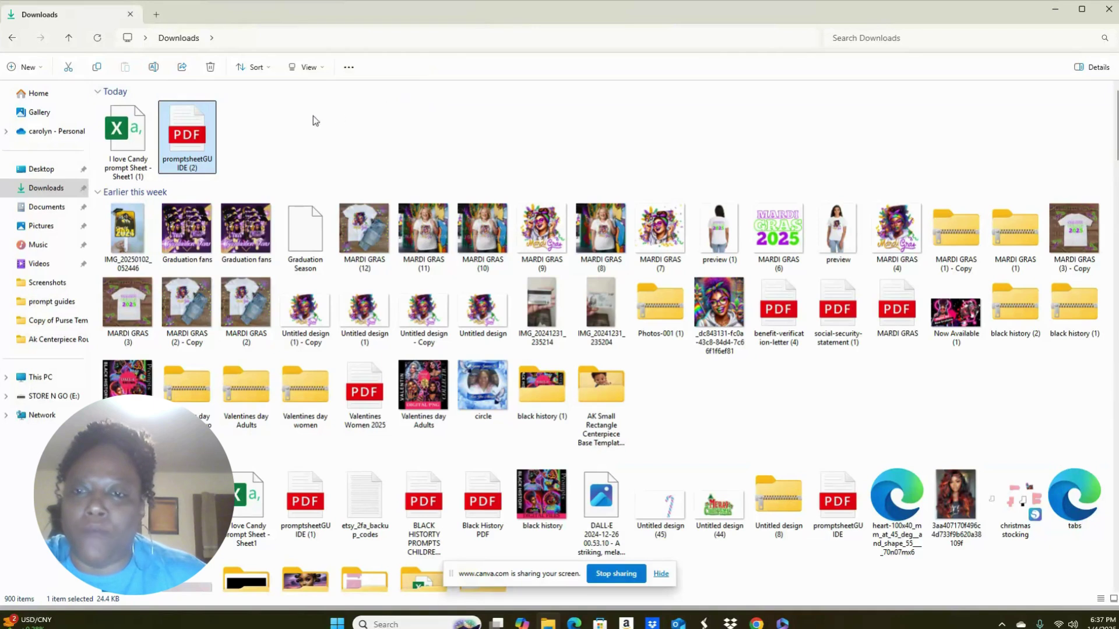
double_click(193, 145)
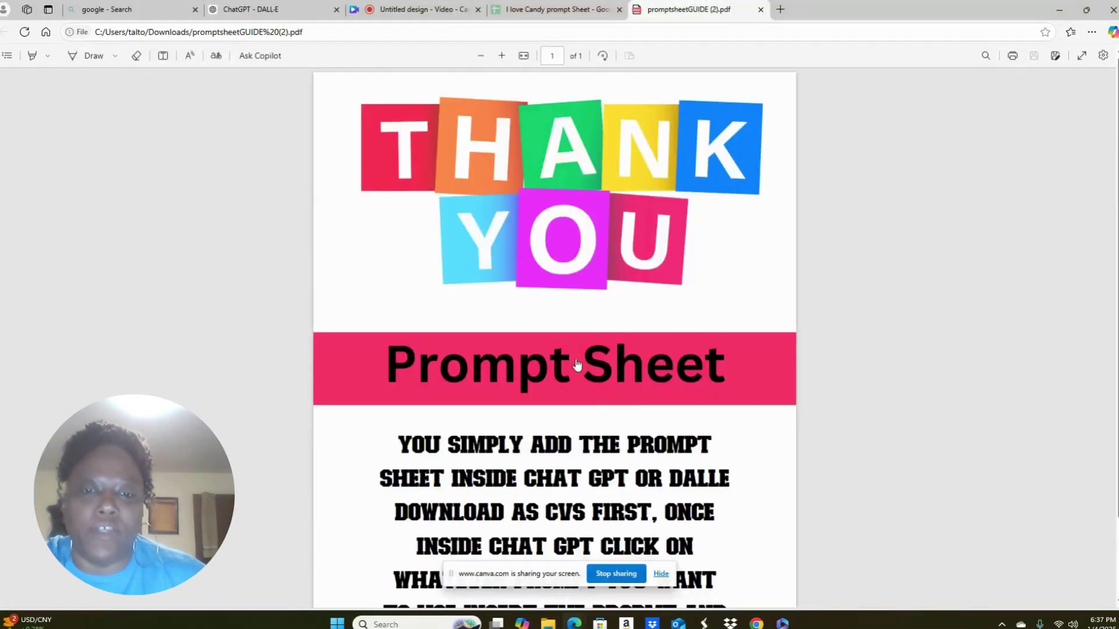
click(619, 10)
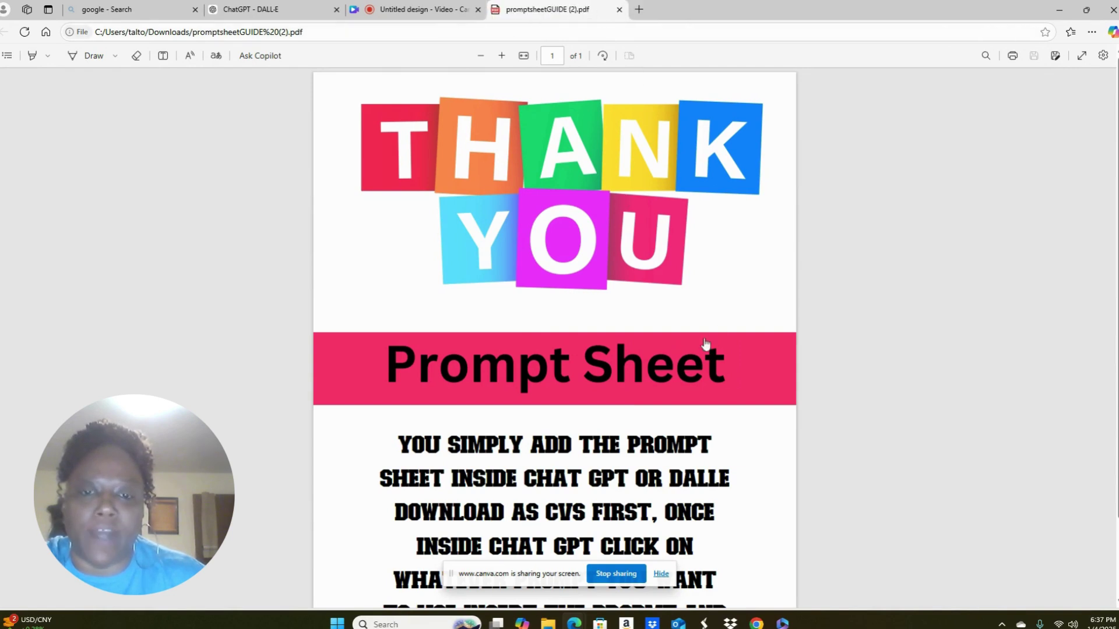
click(593, 371)
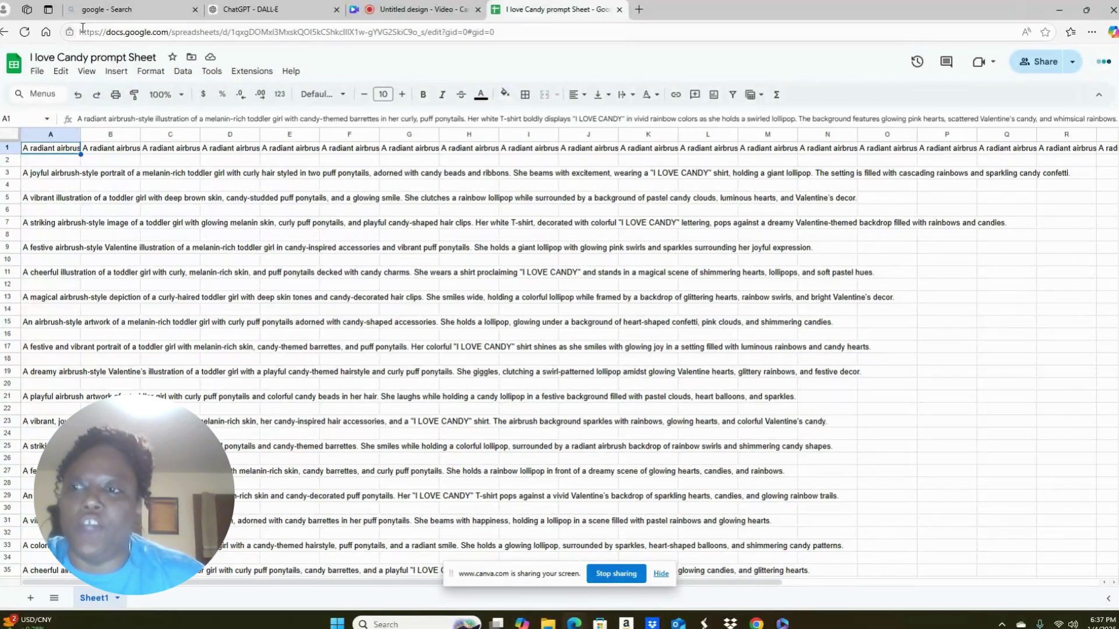
Step: Download the I love Candy prompt Sheet as a Comma Separated Values (.csv) file
click(39, 72)
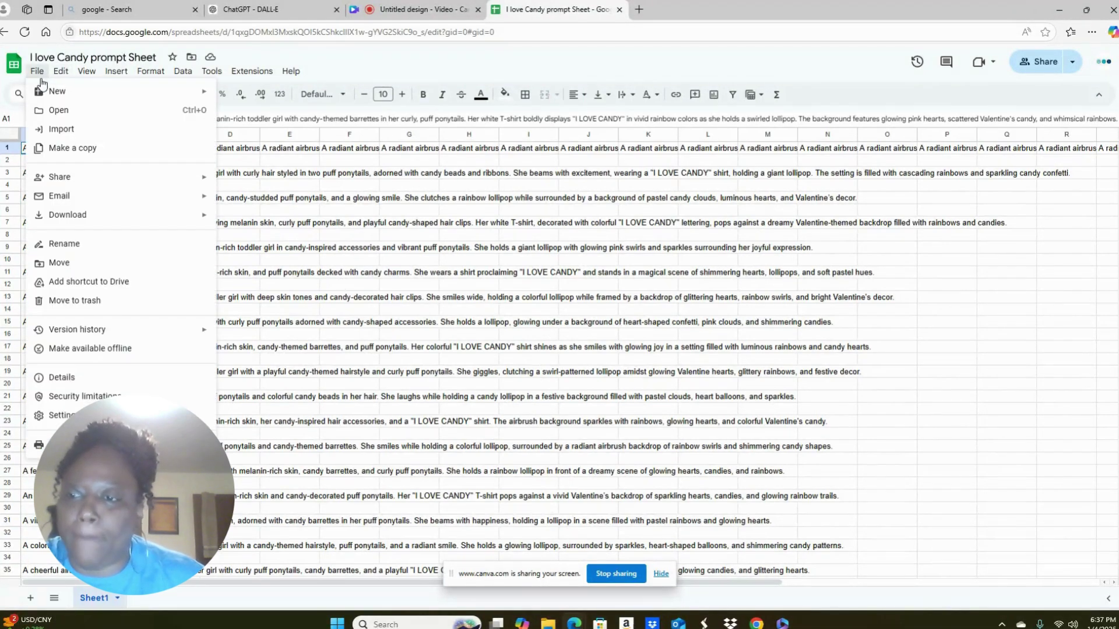
mouse_move(80, 216)
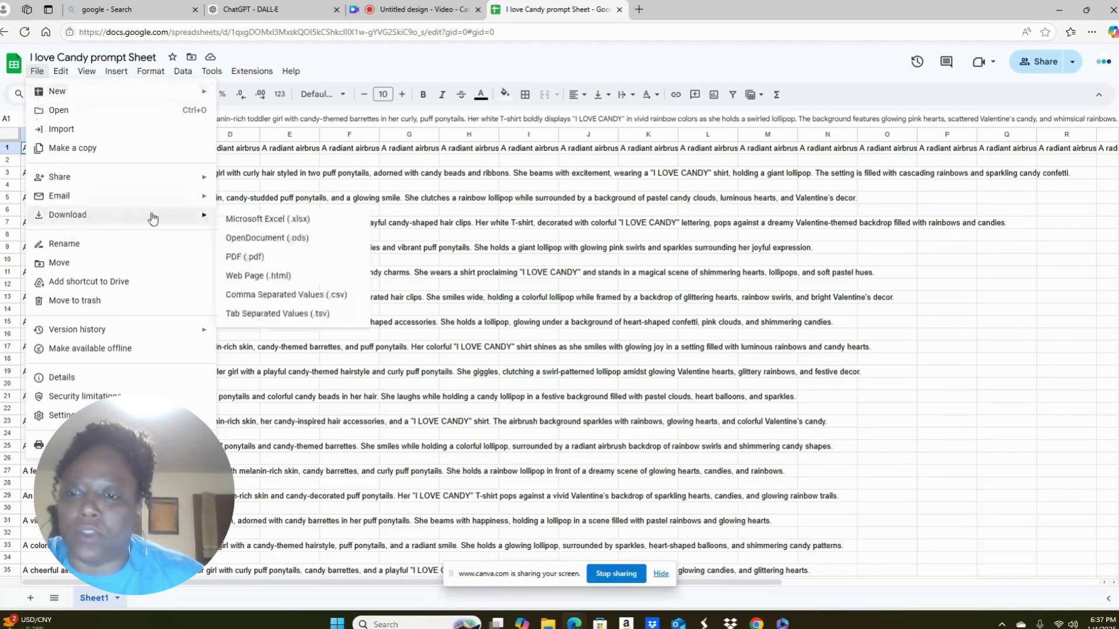
click(292, 299)
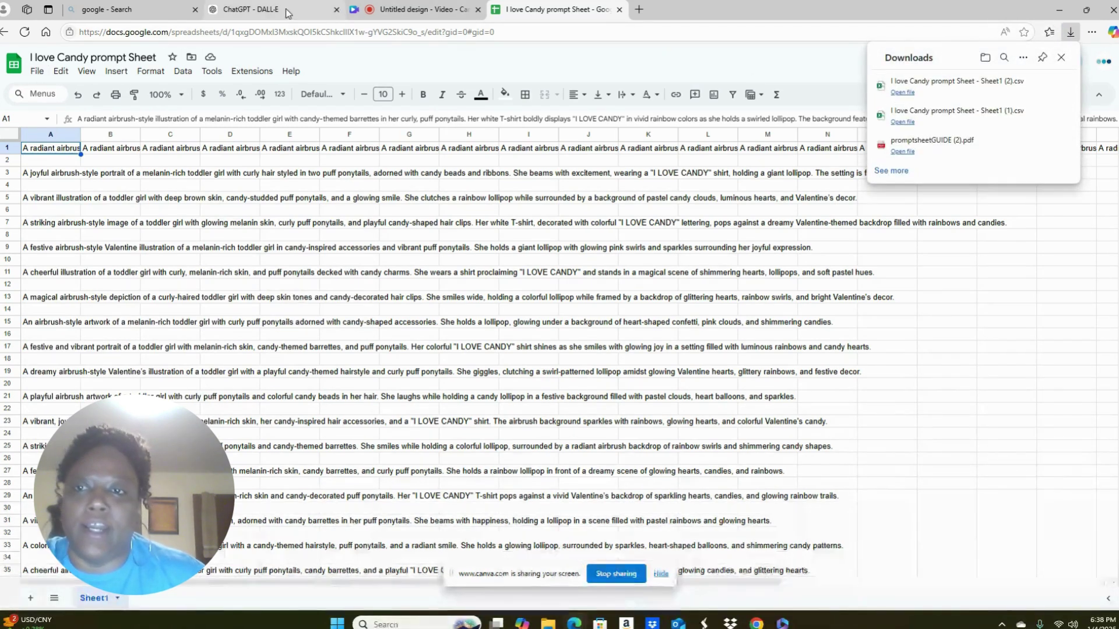
Step: Upload the file "I love Candy prompt Sheet - Sheet1 (2)" from the computer to the DALL·E chat in ChatGPT and send it
click(268, 10)
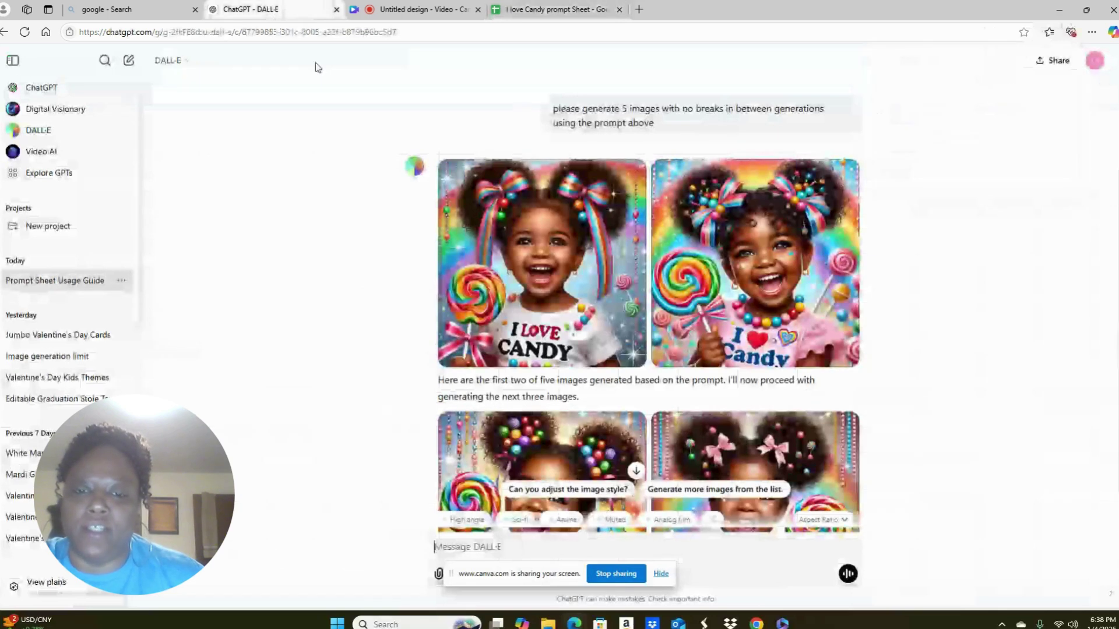
scroll(392, 341, down, 1)
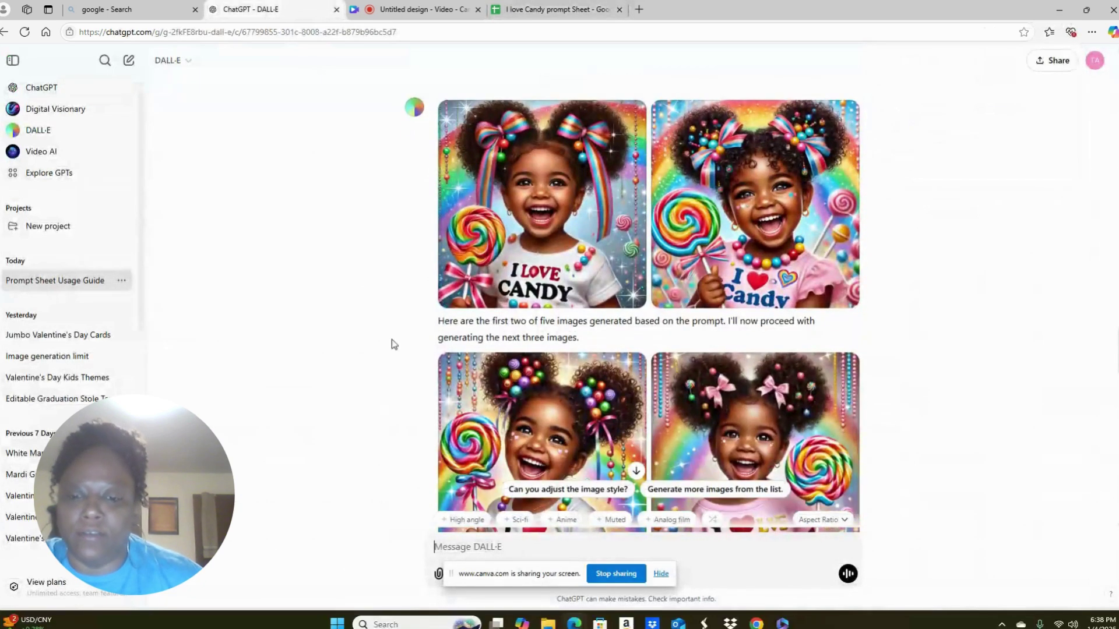
click(438, 575)
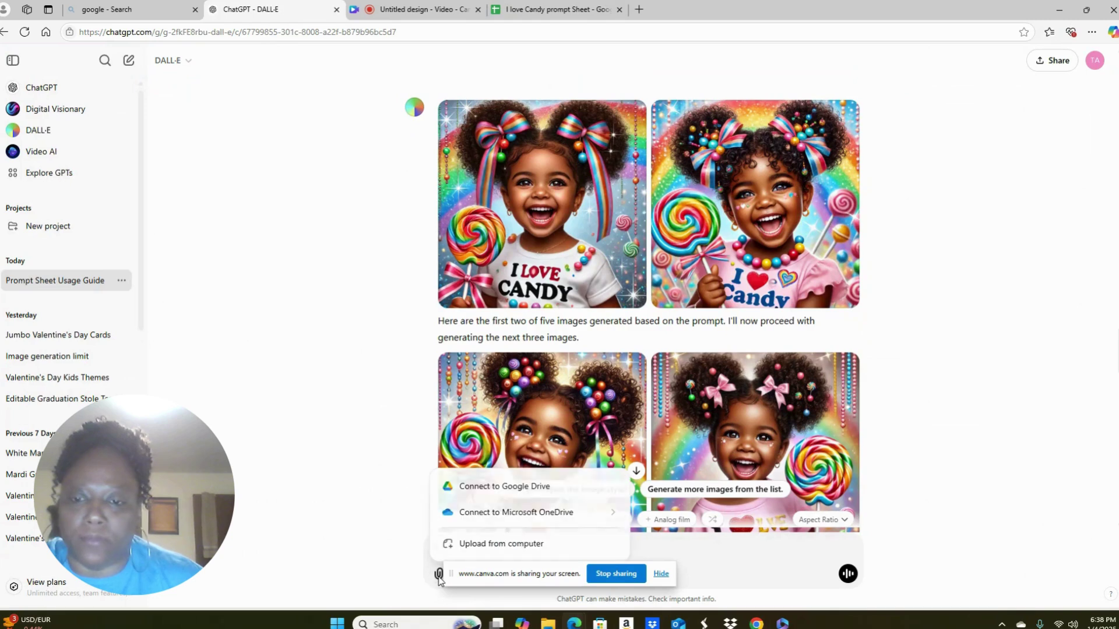
click(461, 545)
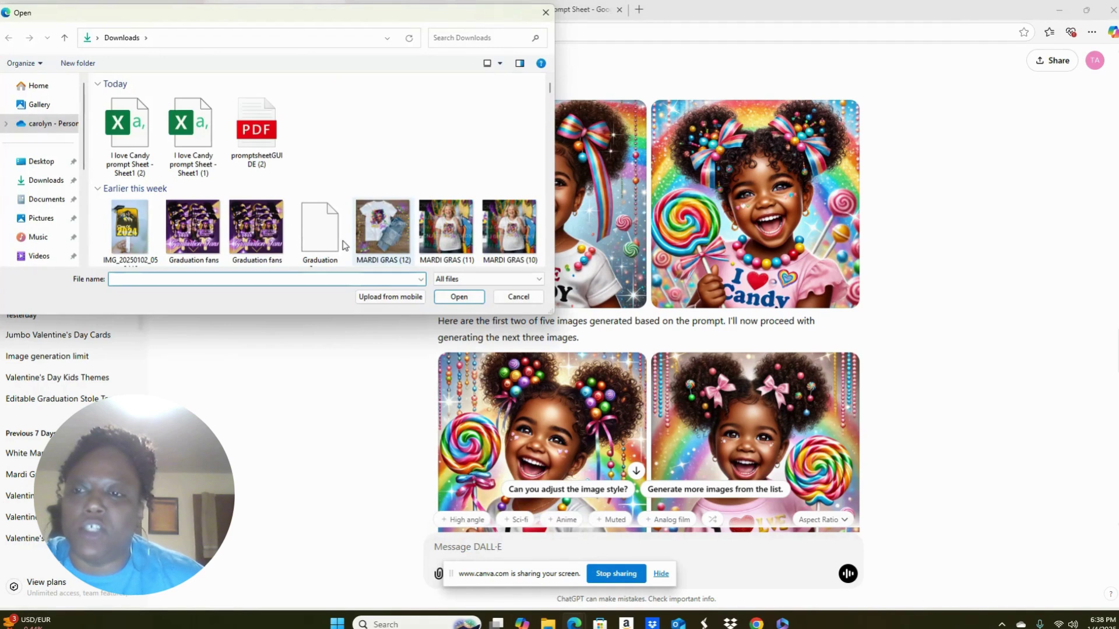
click(138, 136)
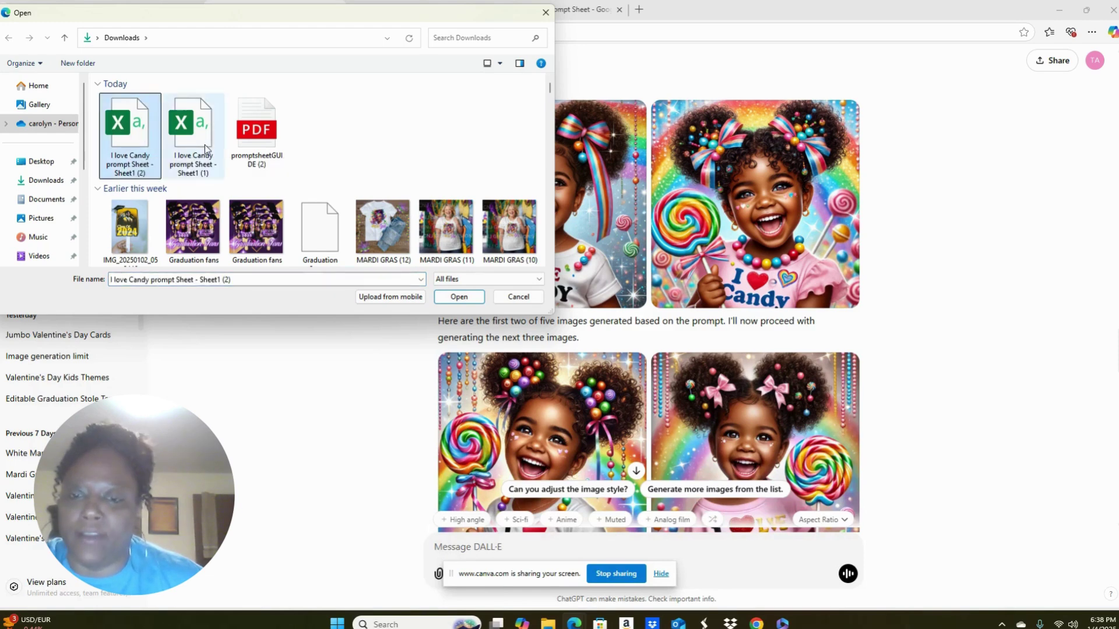
click(459, 297)
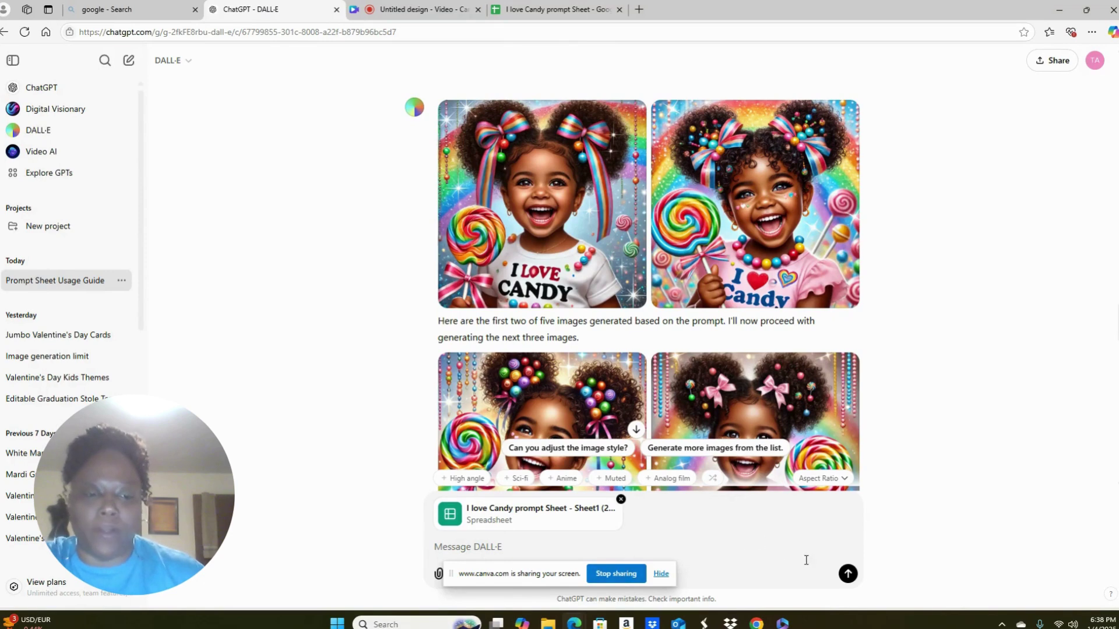
click(847, 582)
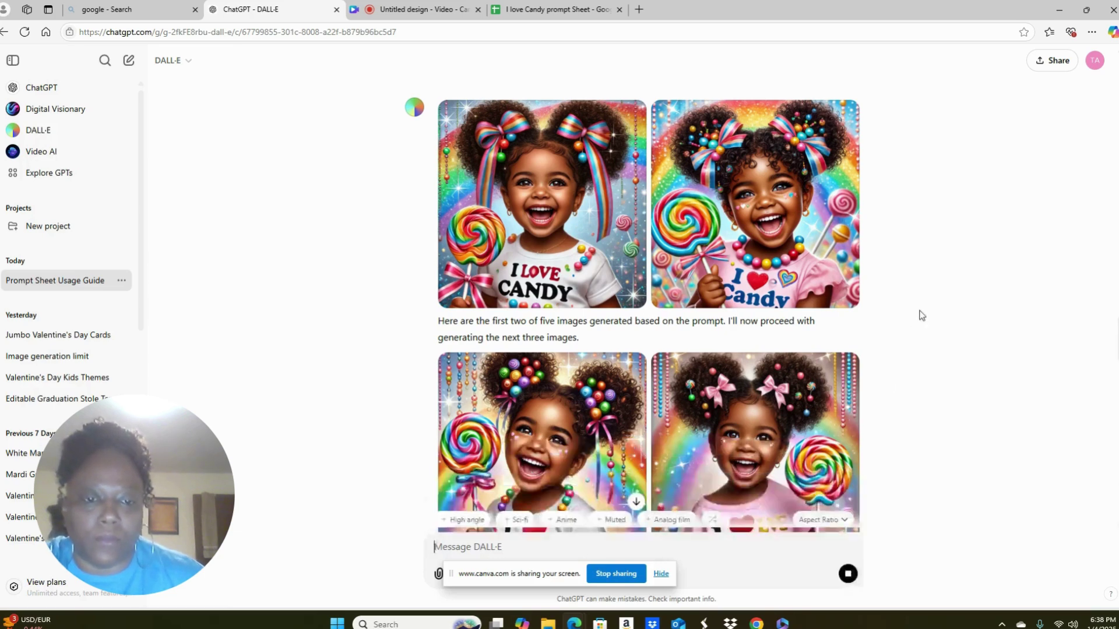
Step: Browse the uploaded sheet's table in the chat and select the row 4 prompt beginning "A vibrant illustration of a toddler girl"
scroll(890, 319, down, 10)
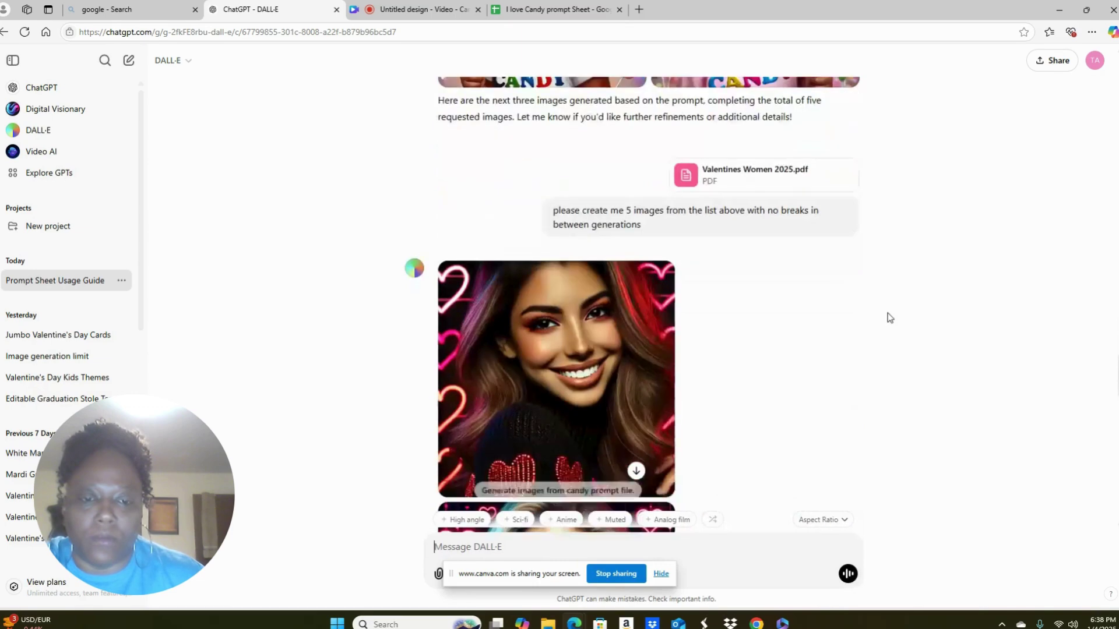
scroll(619, 467, down, 10)
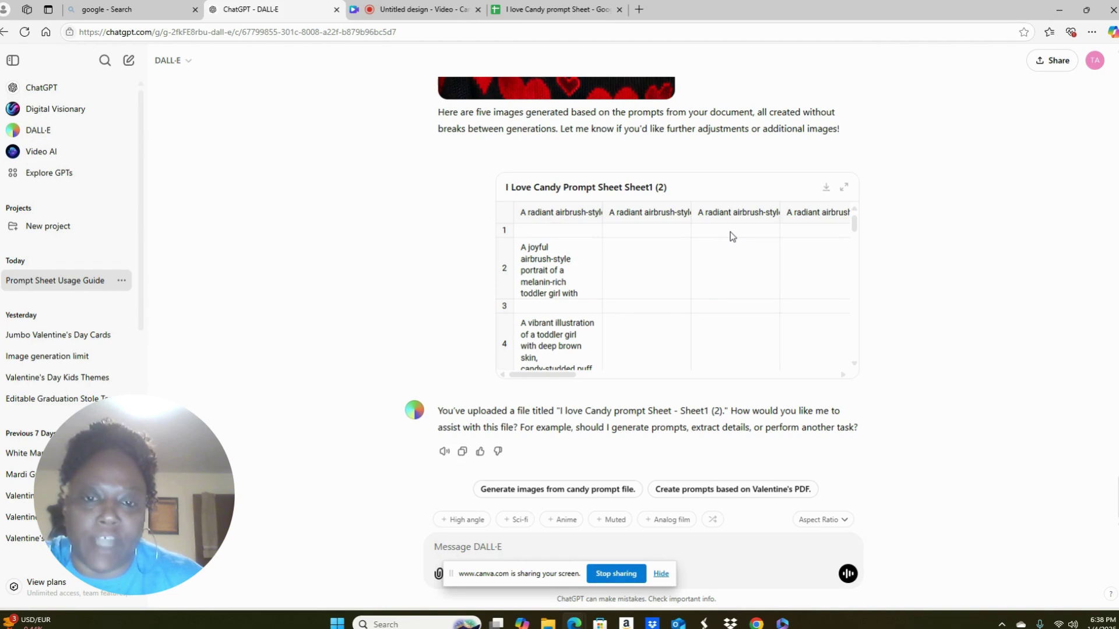
scroll(732, 236, down, 10)
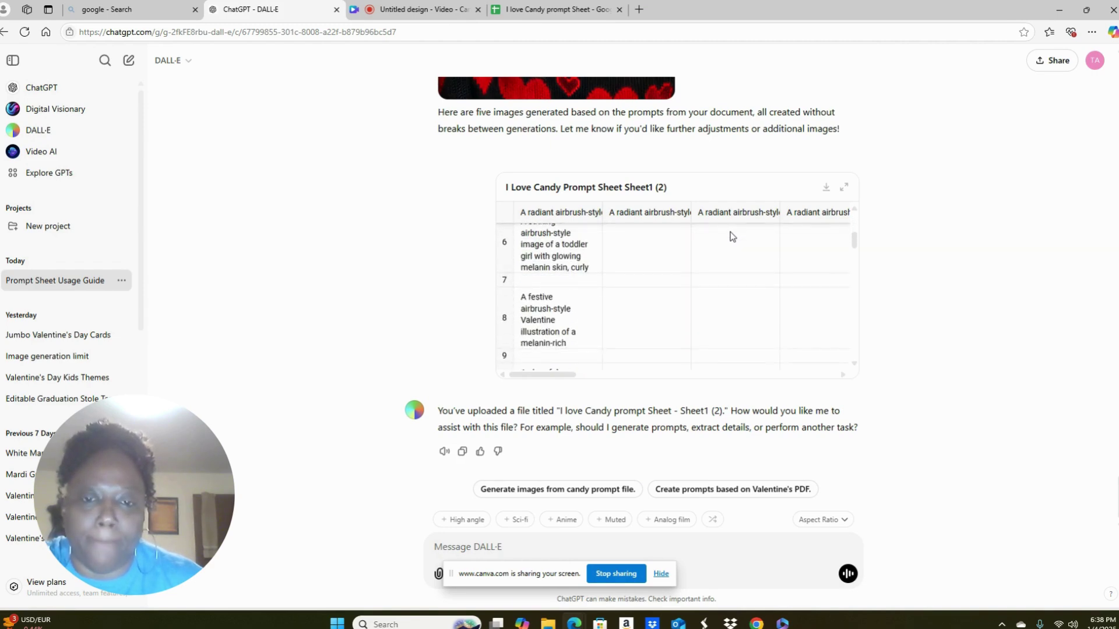
scroll(732, 238, down, 5)
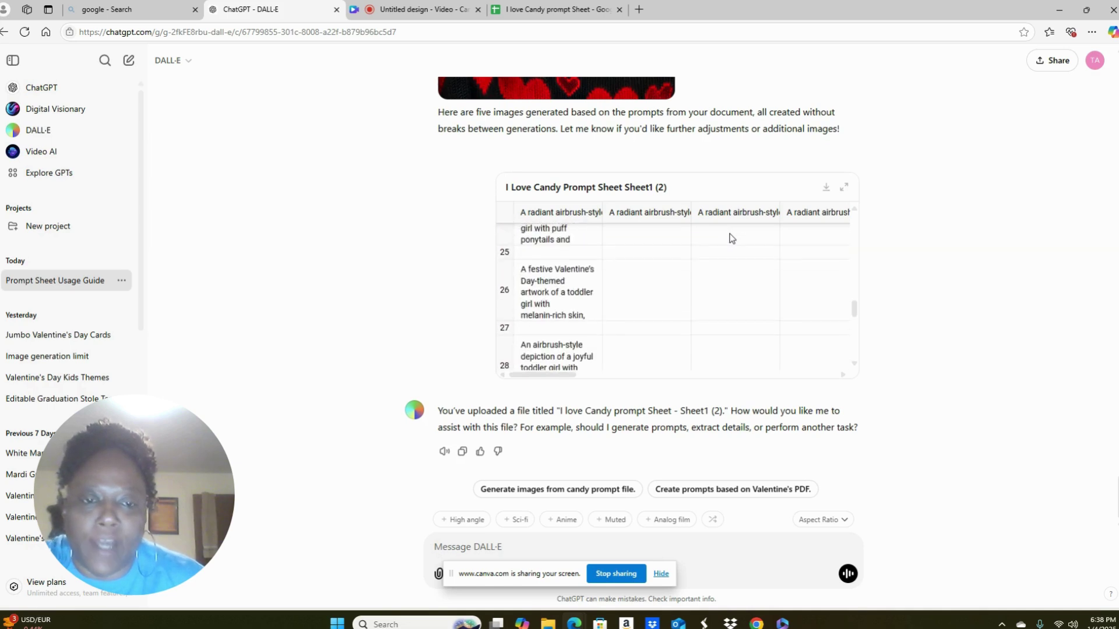
scroll(730, 238, up, 12)
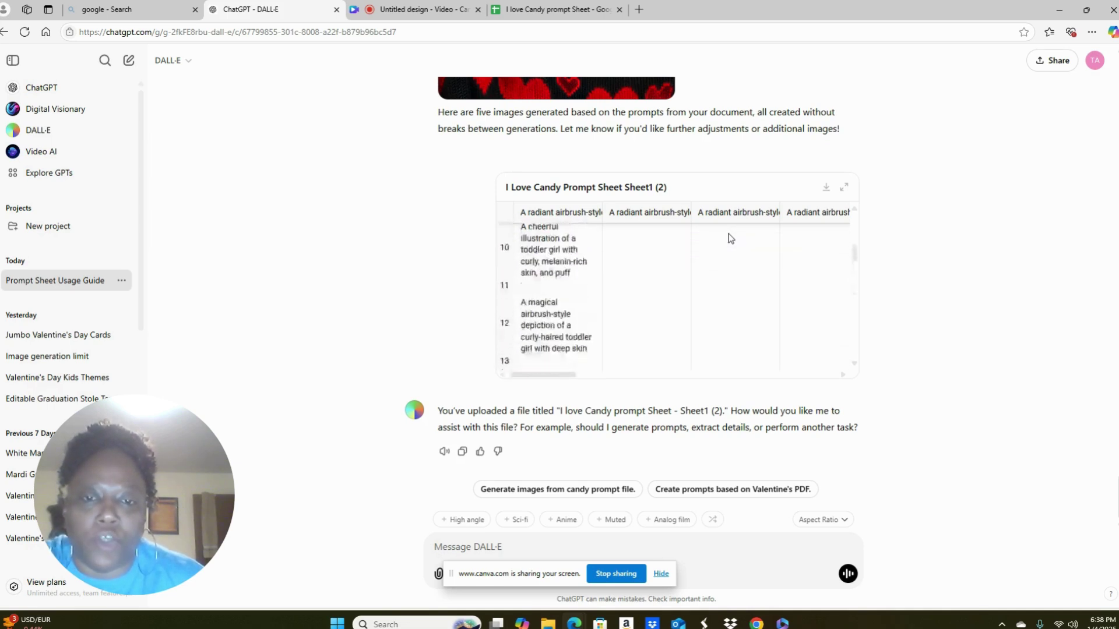
scroll(731, 238, up, 2)
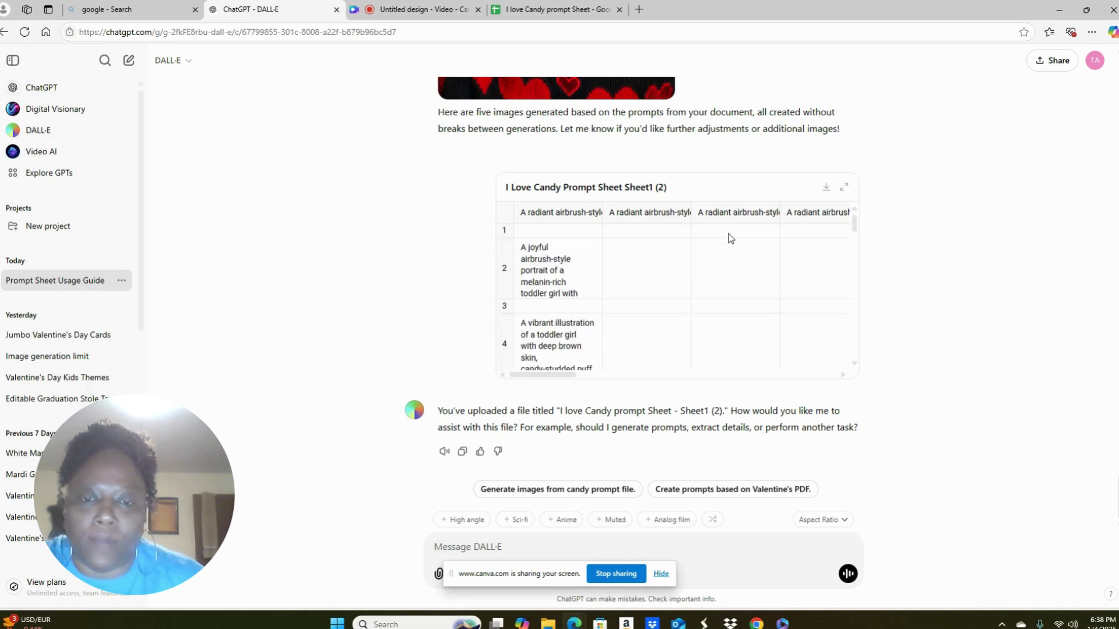
scroll(731, 238, down, 1)
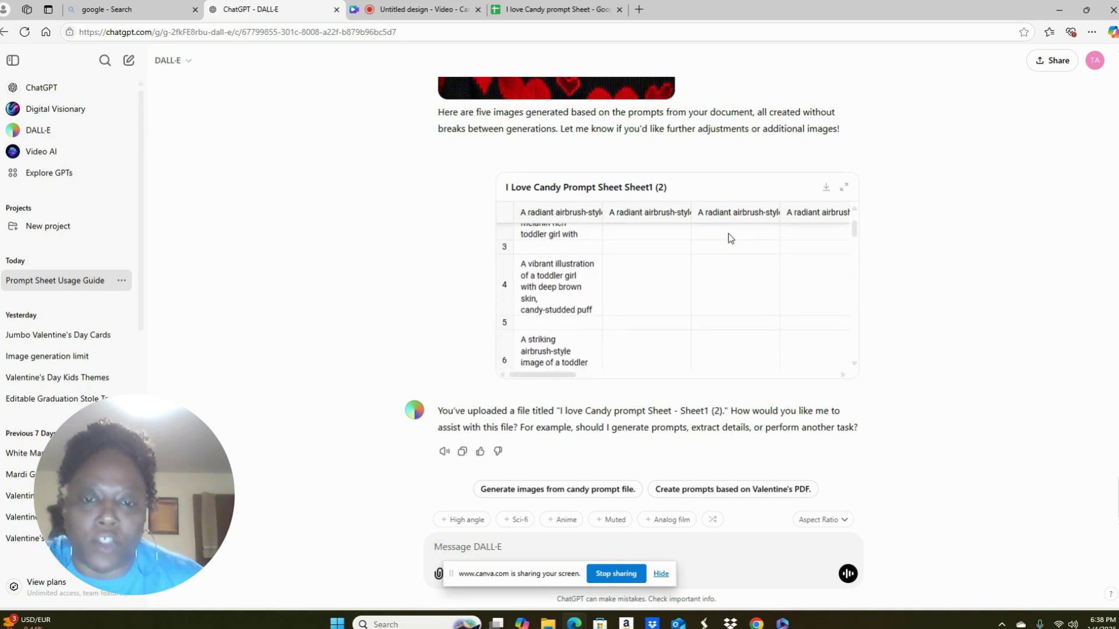
click(553, 280)
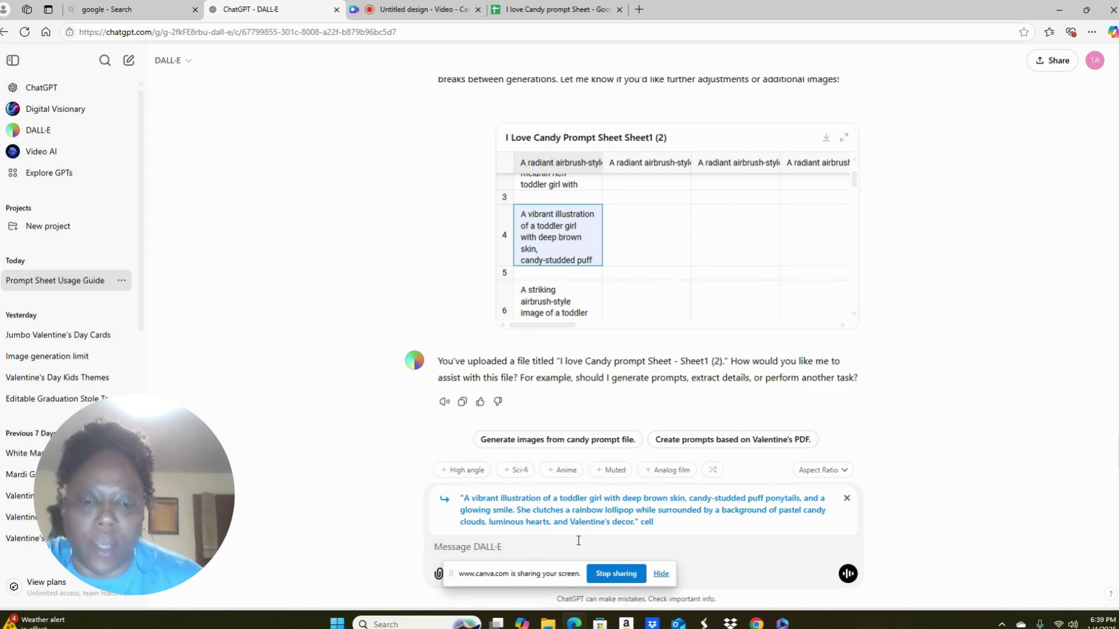
Step: Copy the quoted row 4 prompt without its quotation marks and the word "cell", paste it as the message, and send it
double_click(648, 522)
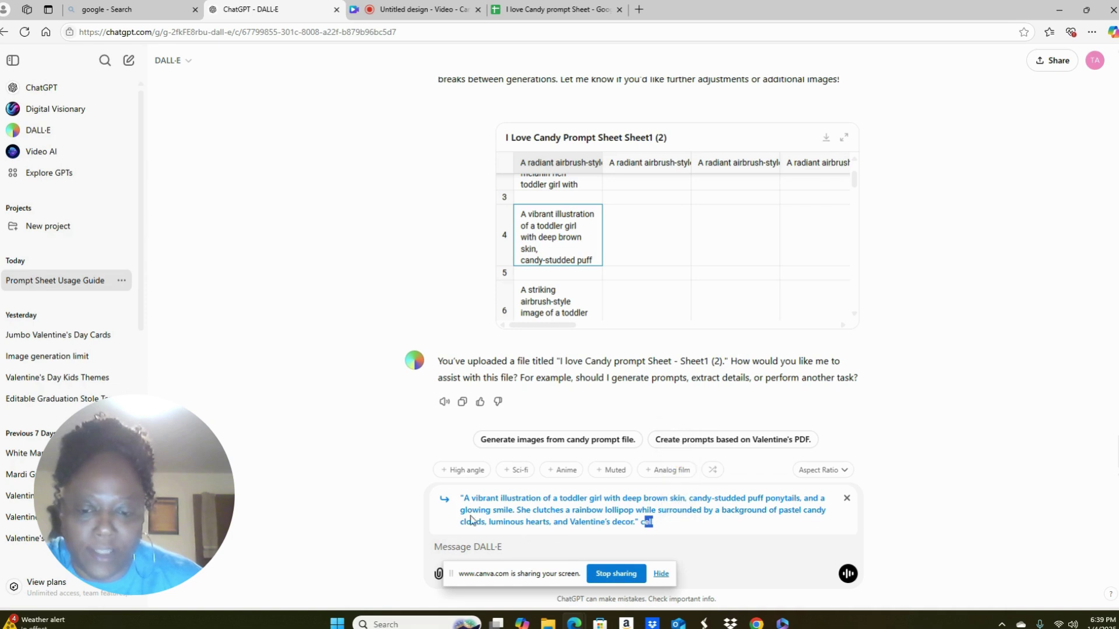
drag(463, 496, 636, 522)
key(ctrl+c)
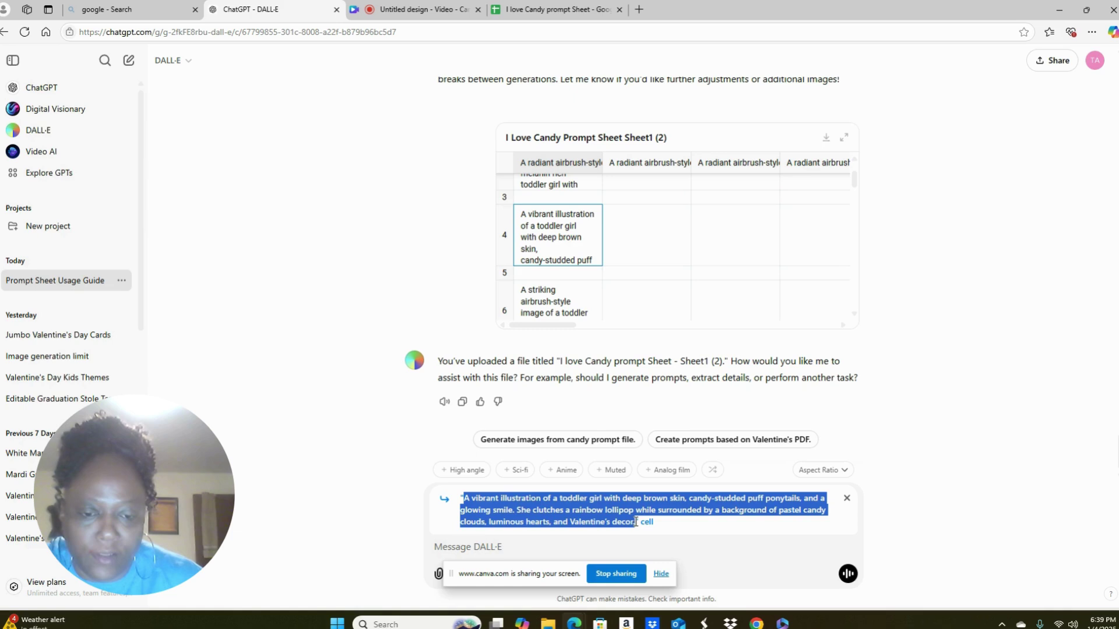
click(663, 494)
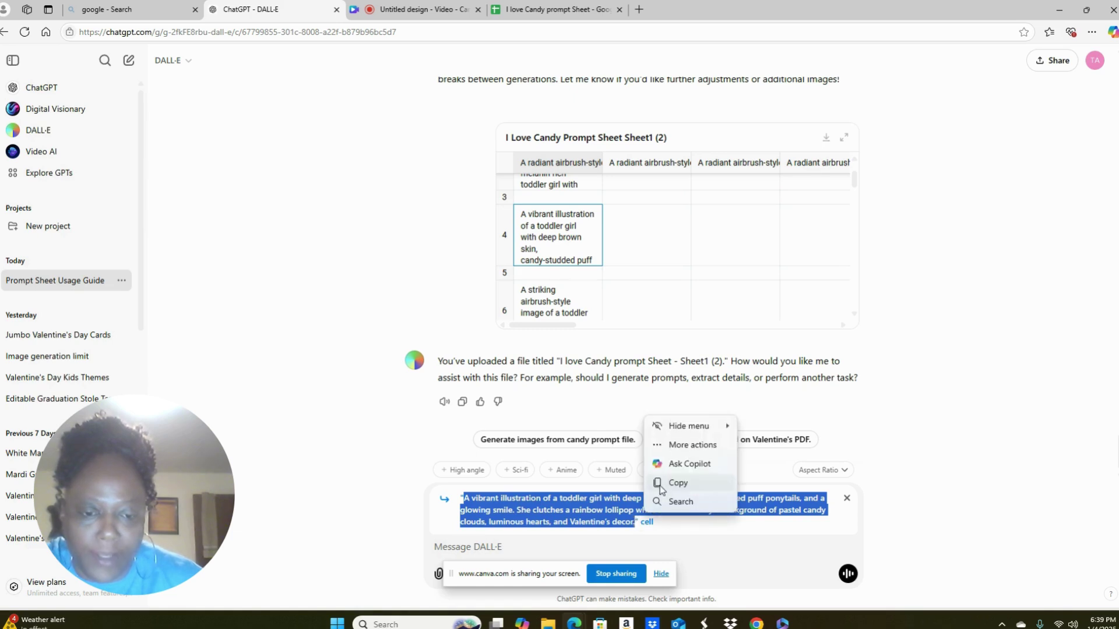
click(659, 484)
click(477, 548)
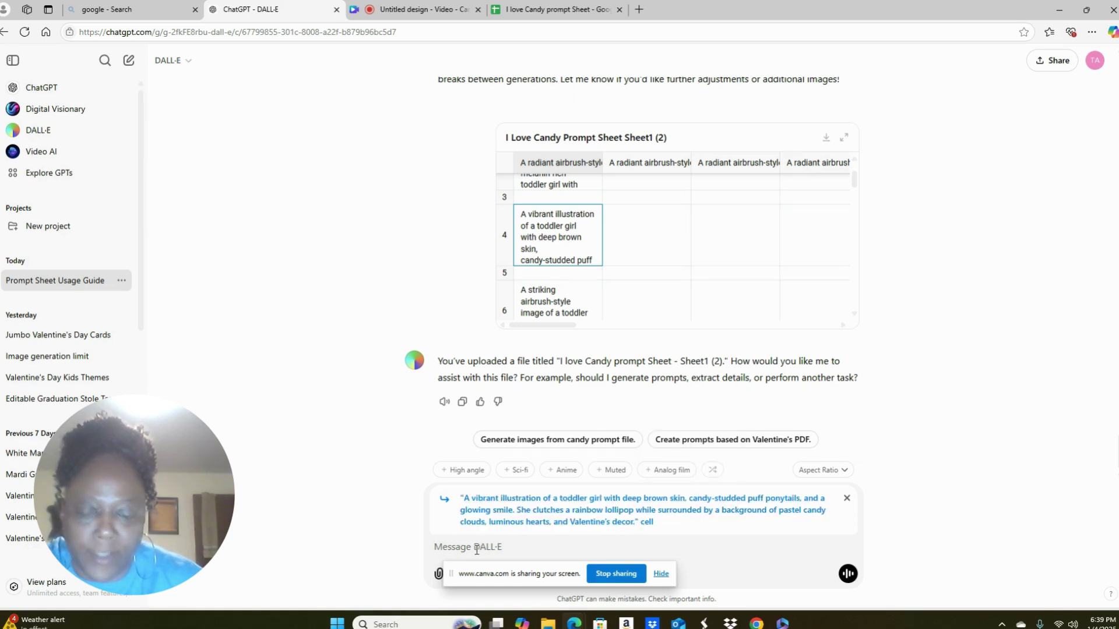
right_click(477, 550)
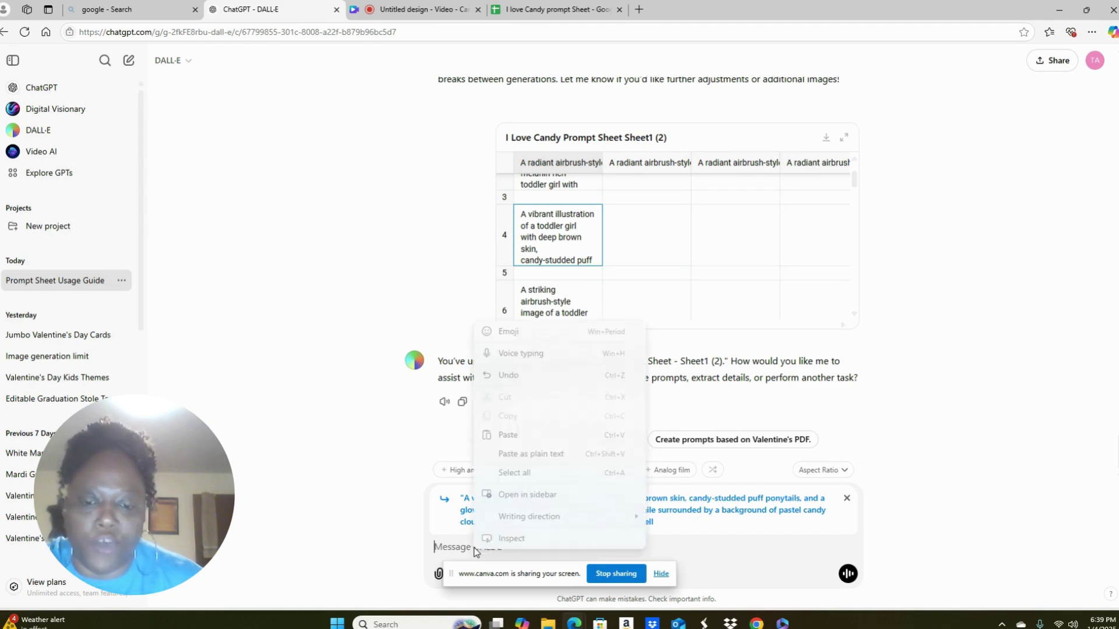
click(540, 437)
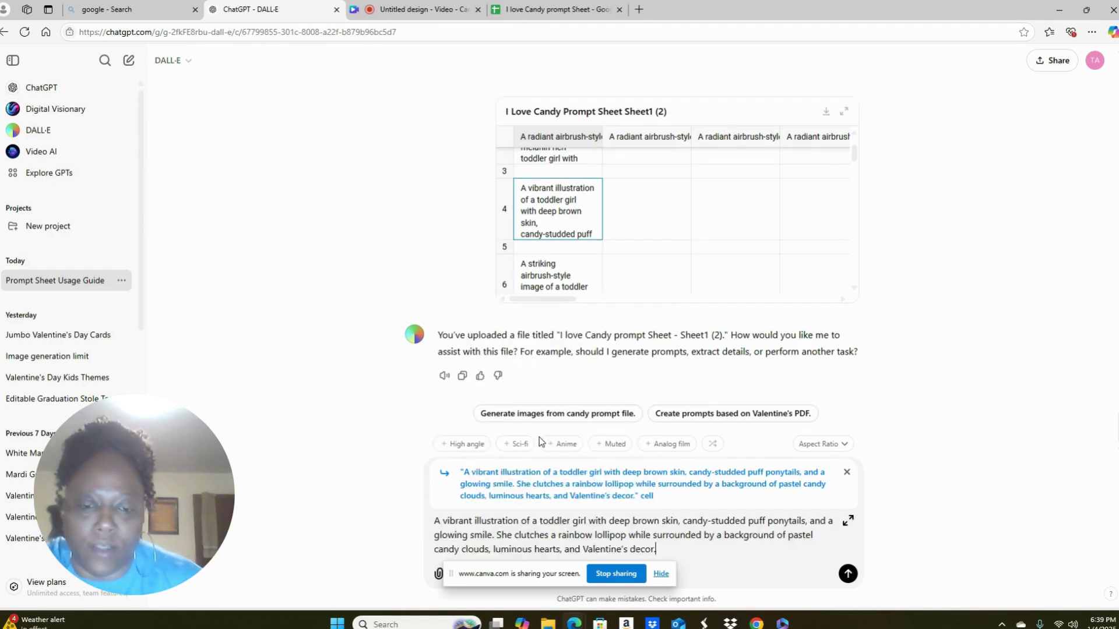
click(847, 574)
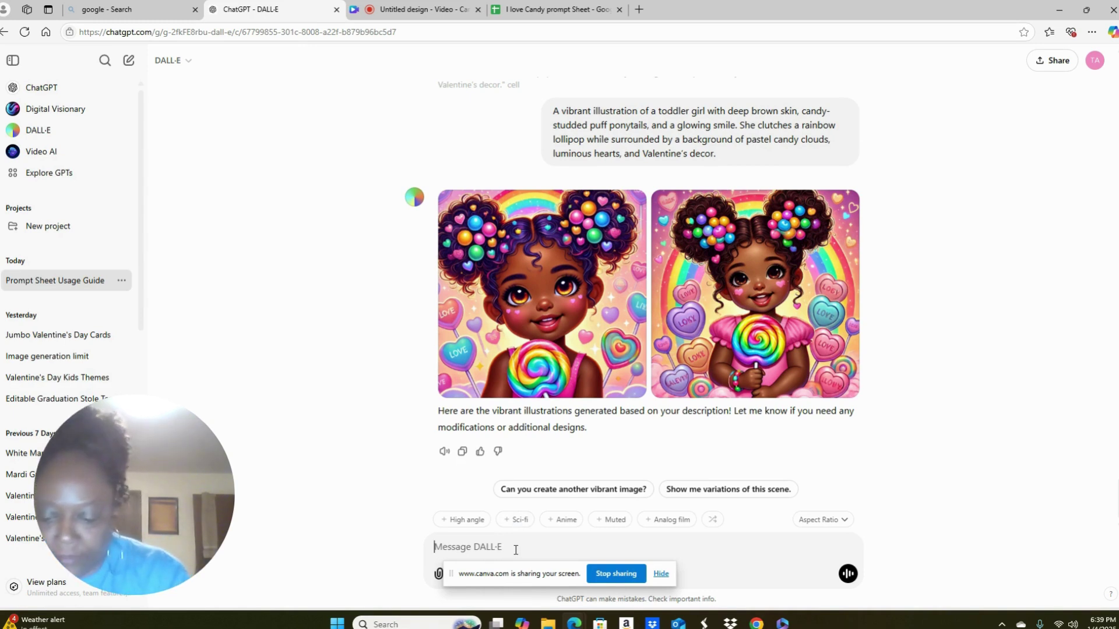
Step: Write the message "create images using the prompt listed above" in the DALL·E chat without sending it
text(qre)
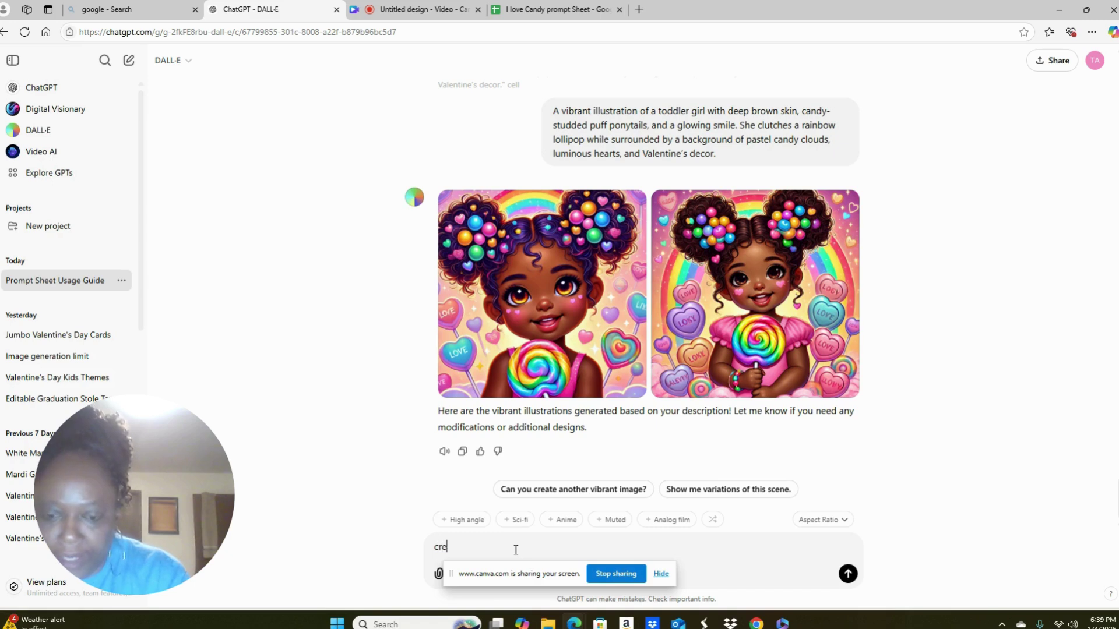
text(ate )
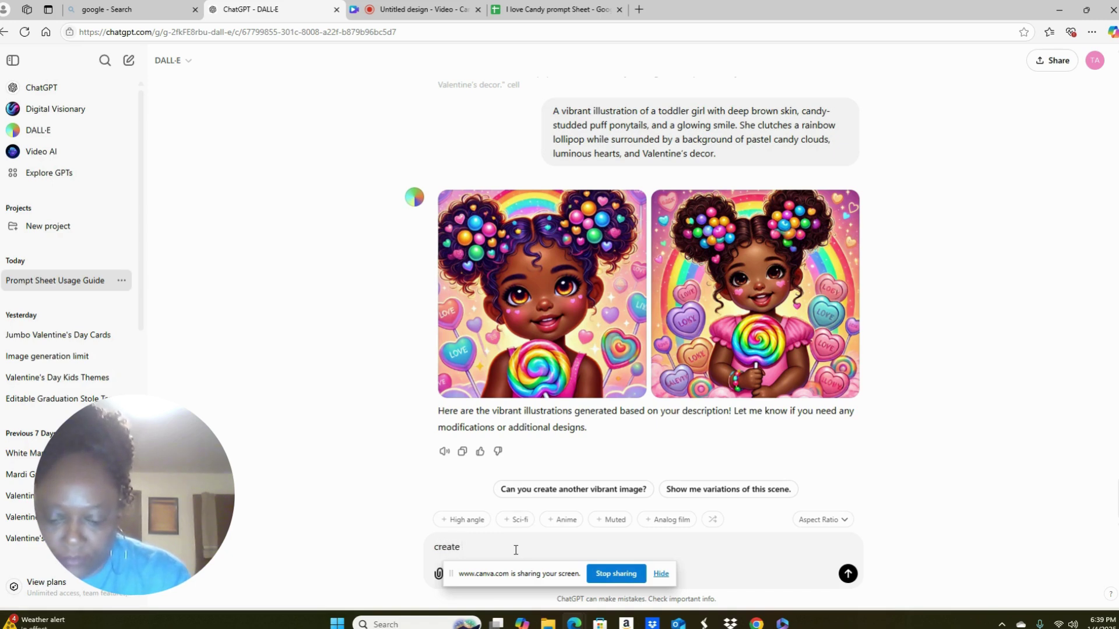
text(images )
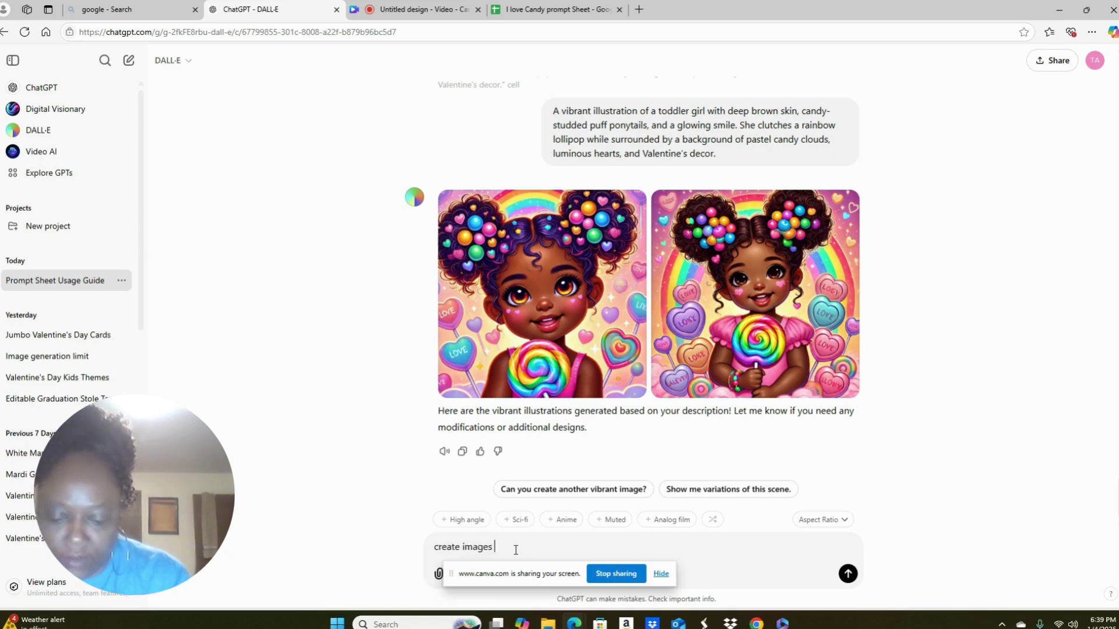
text(using the promp)
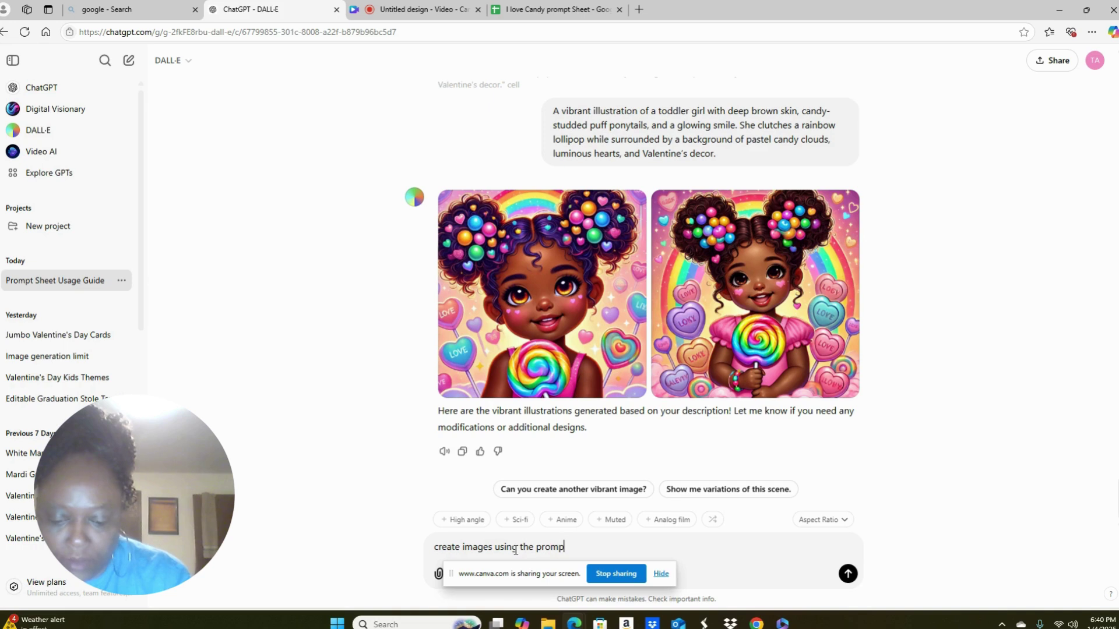
text(t )
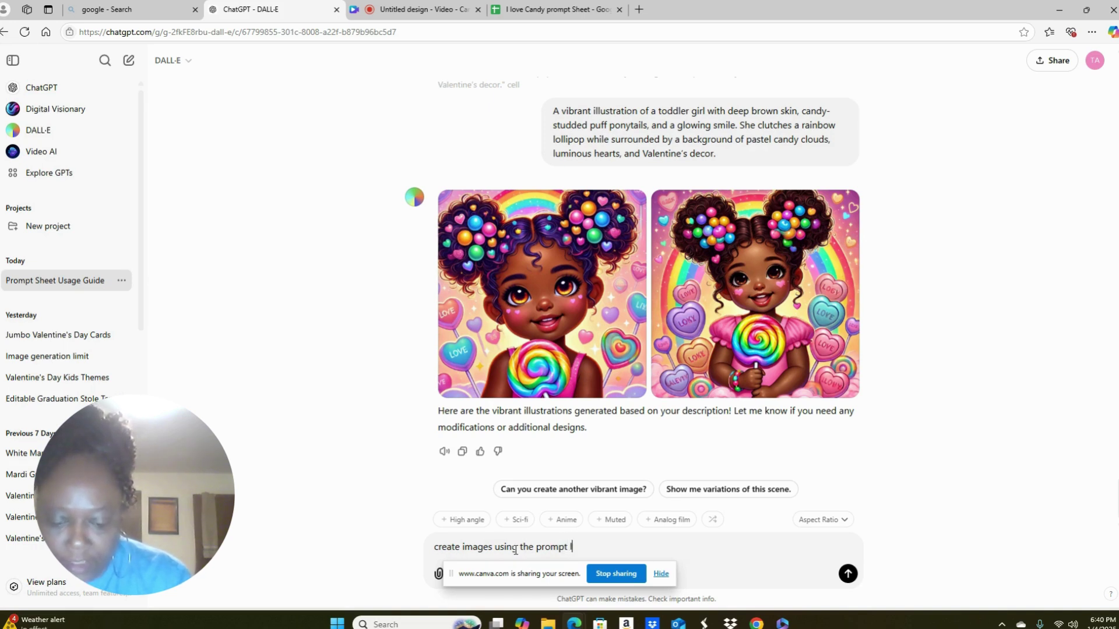
text(listed )
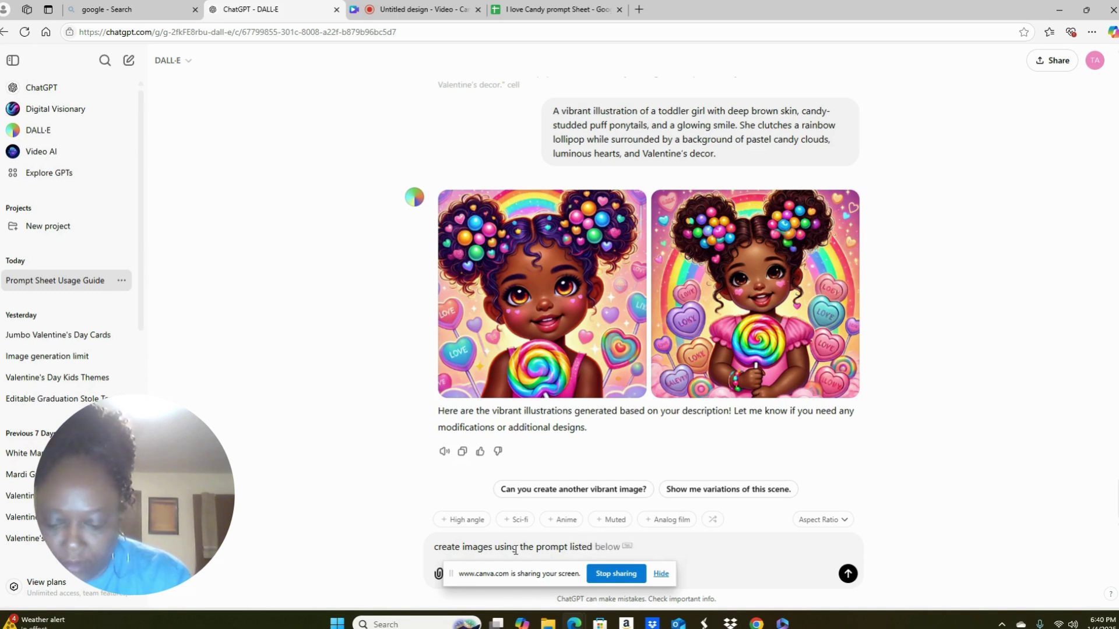
text(above)
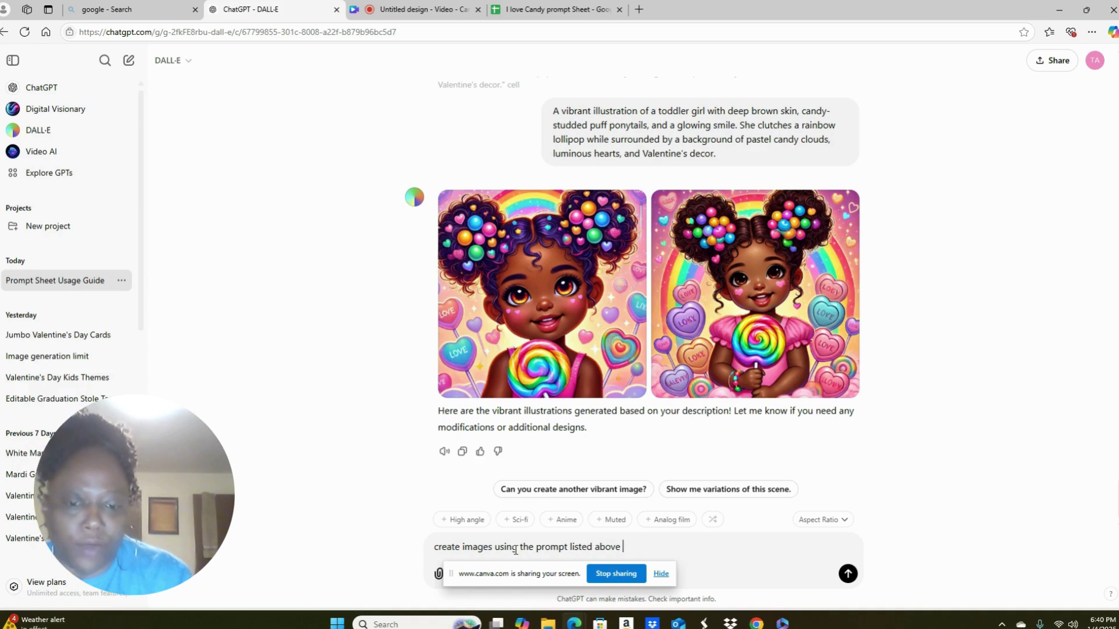
text( create a)
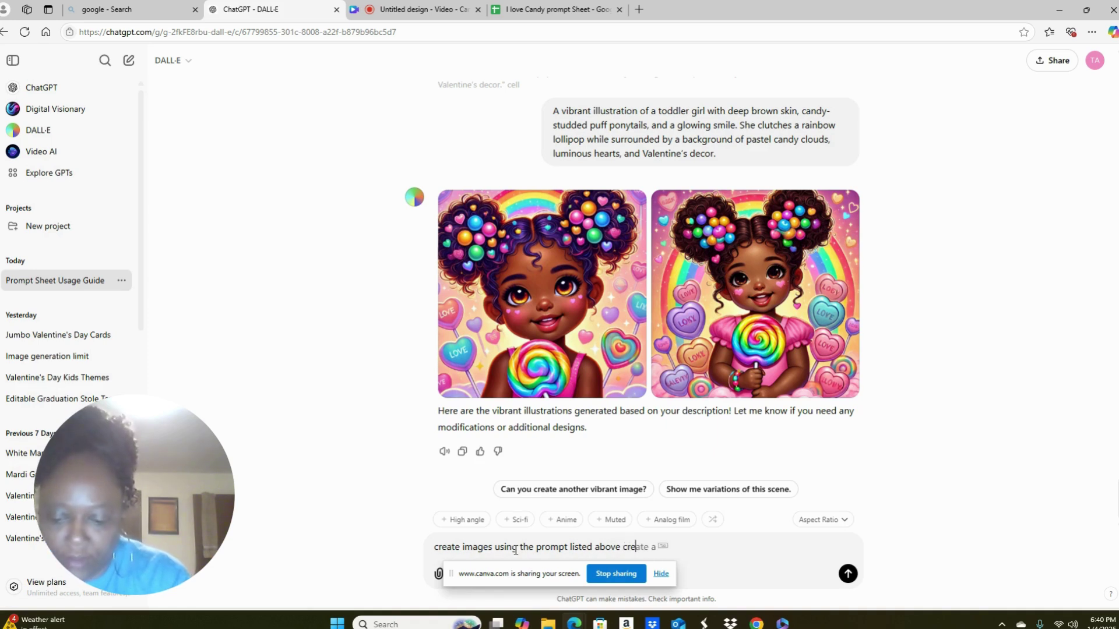
key(BackSpace)
key(BackSpace)
key(BackSpace)
key(BackSpace)
key(BackSpace)
key(BackSpace)
key(BackSpace)
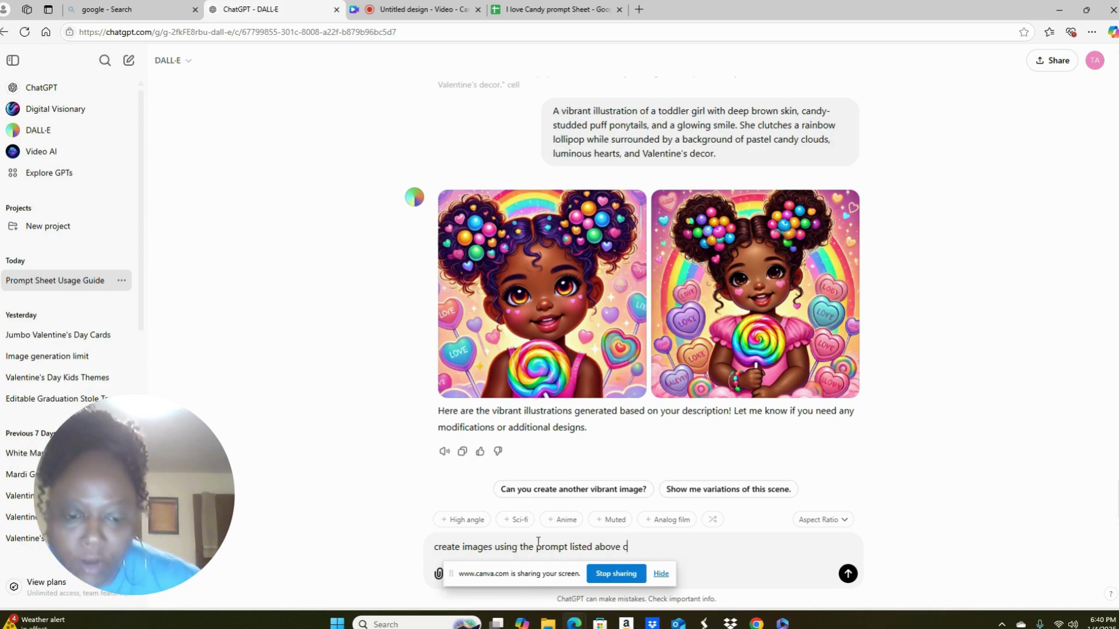
key(BackSpace)
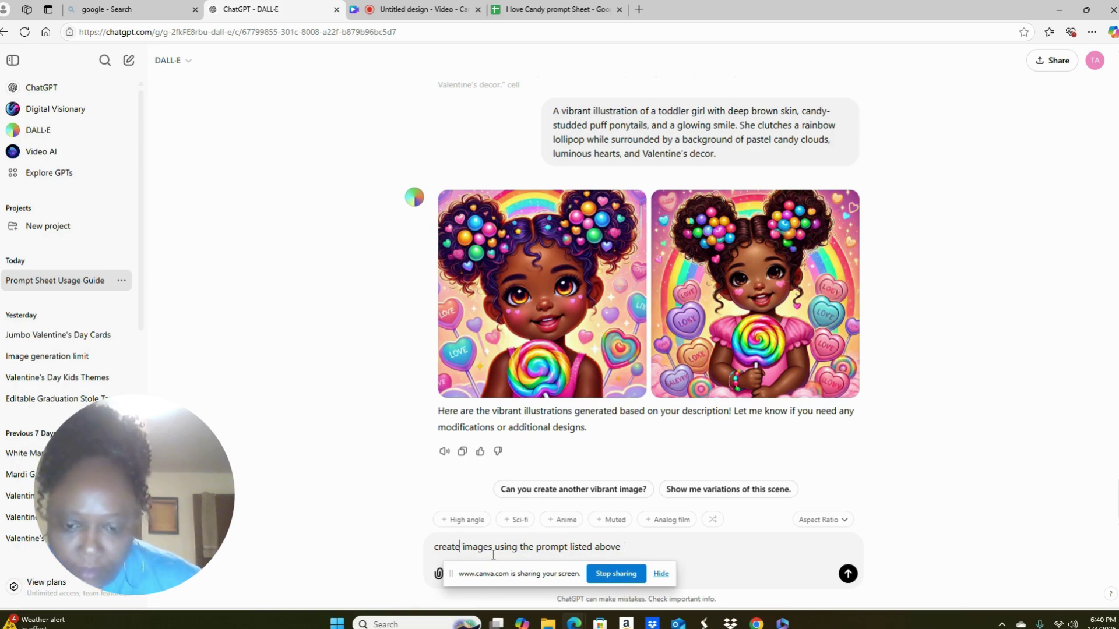
Step: Insert "5" before "images", append ", please no breaks in between images" to the message, and send it
key(ctrl+Left)
key(ctrl+Left)
key(ctrl+Left)
key(ctrl+Left)
key(ctrl+Left)
key(ctrl+Left)
text(5)
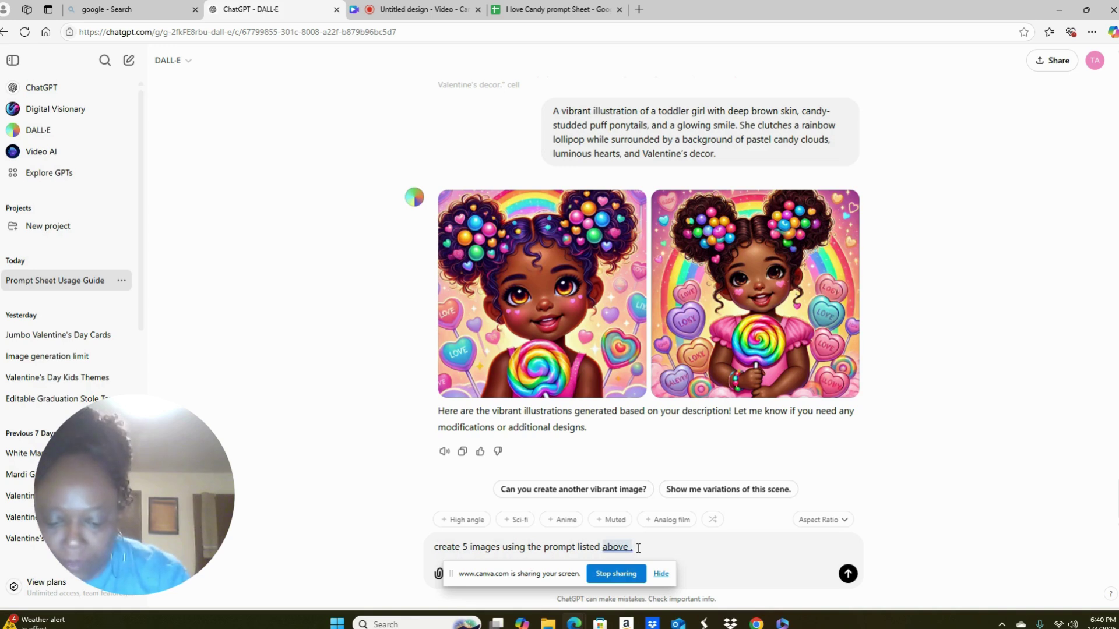
text(file)
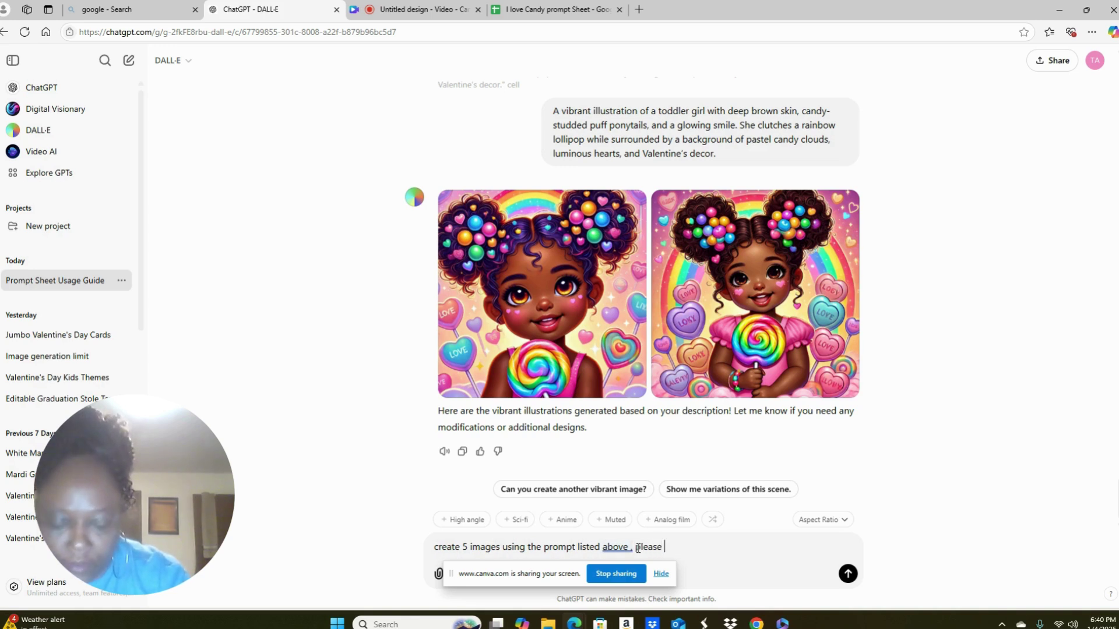
text(no br)
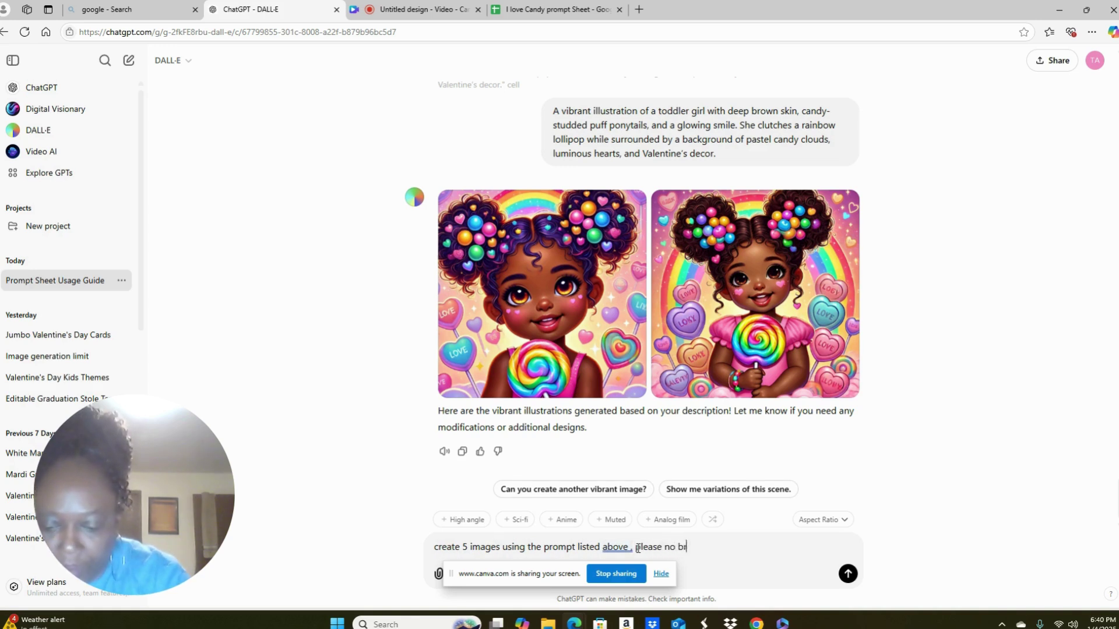
text(eaks in )
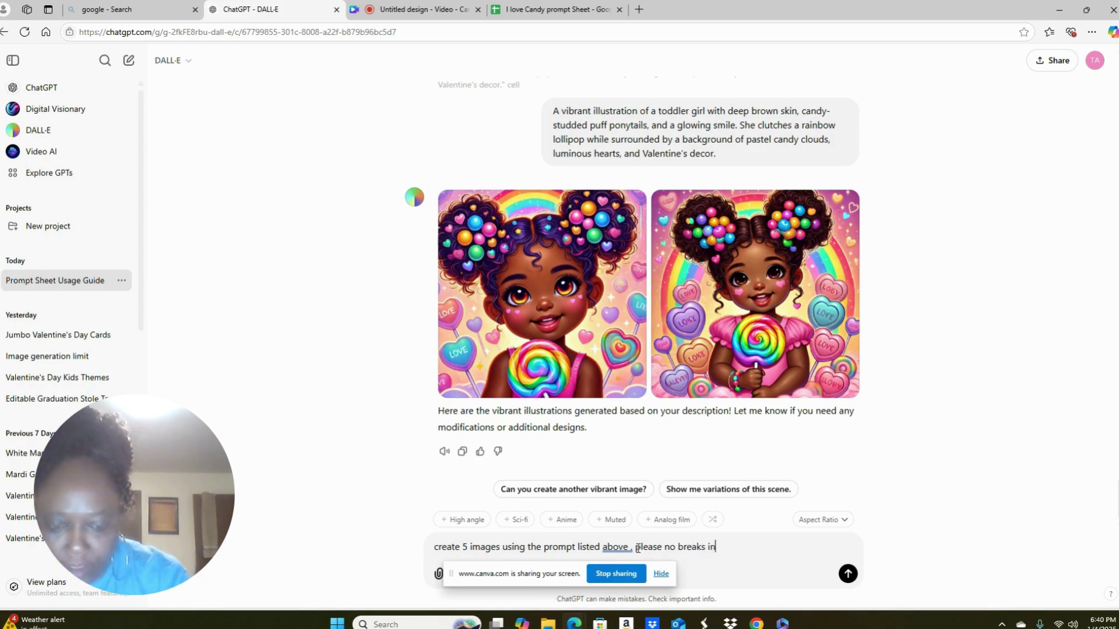
text(be)
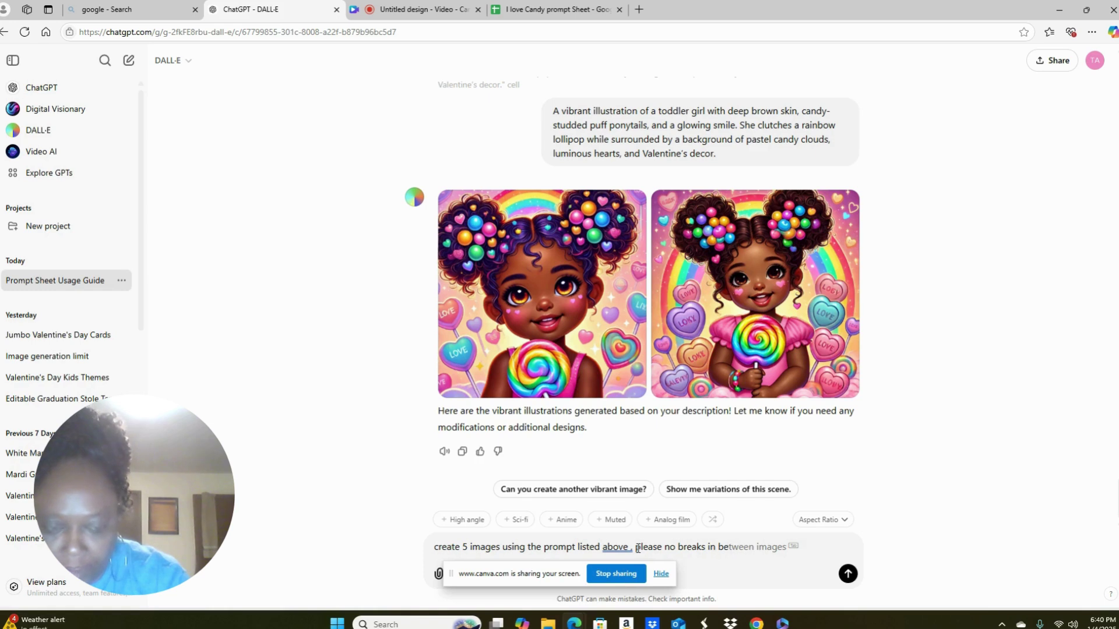
key(Tab)
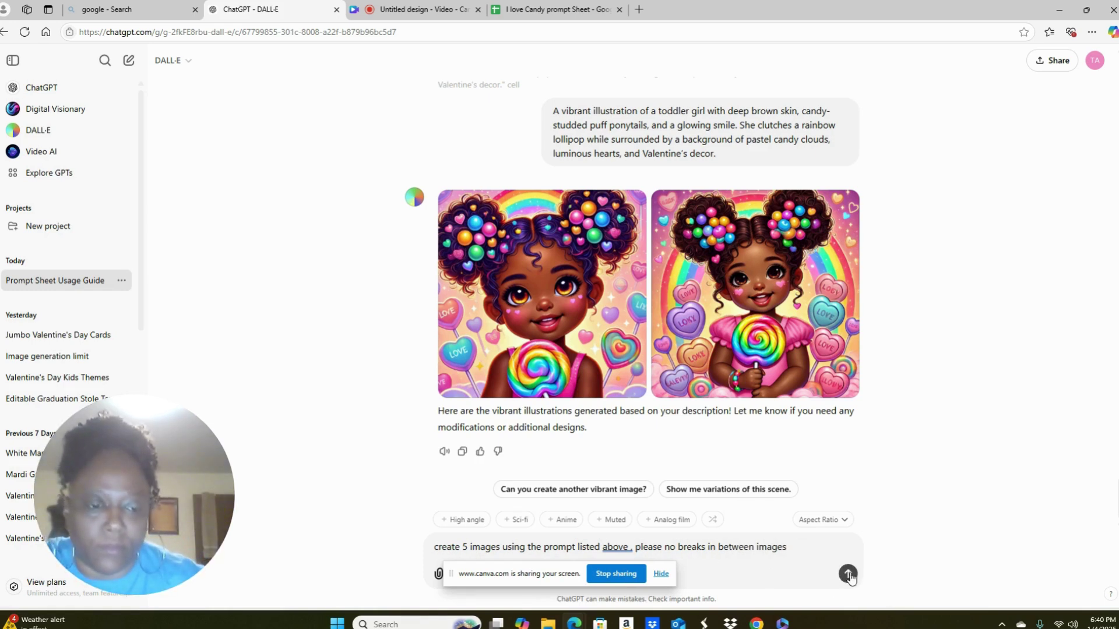
key(Return)
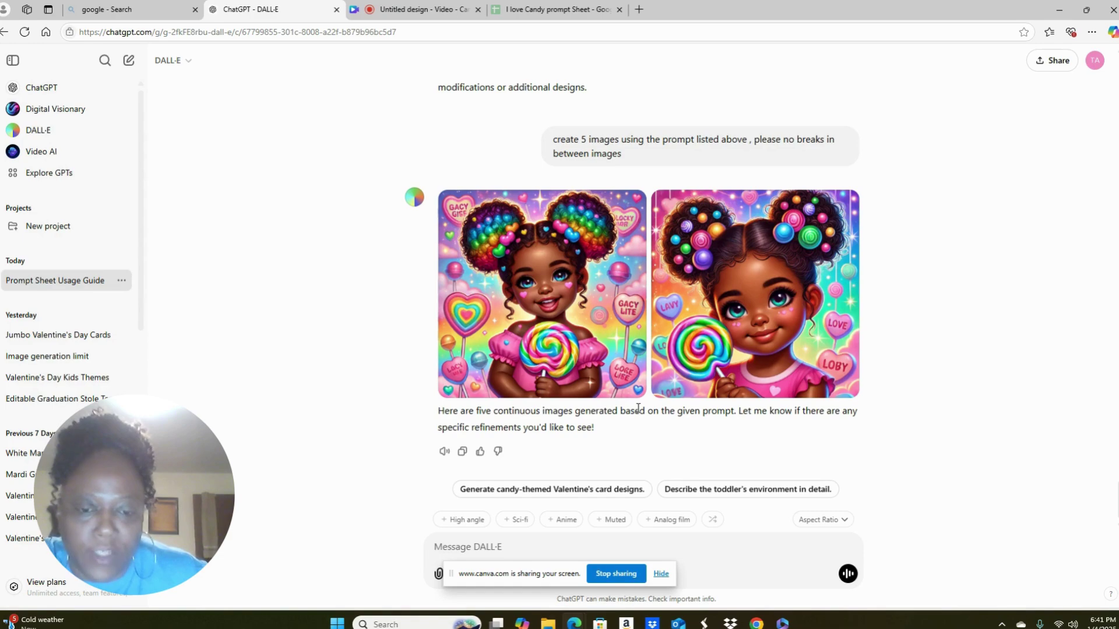
Step: Review the newly generated images and start a new message with "create me 5 images"
scroll(641, 408, up, 4)
scroll(646, 402, down, 4)
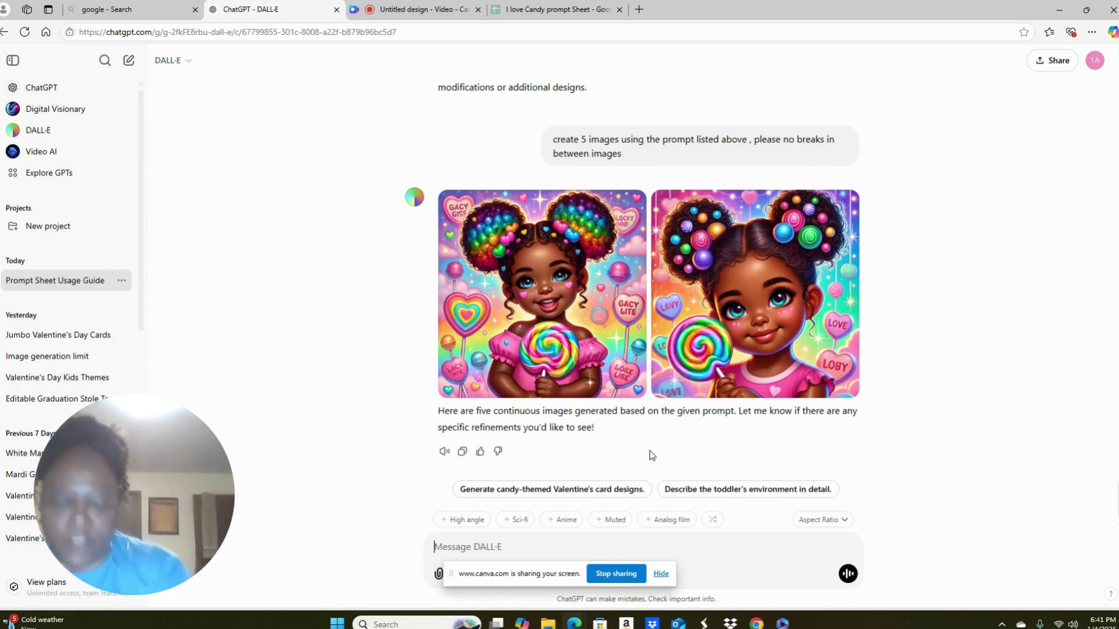
text(creat)
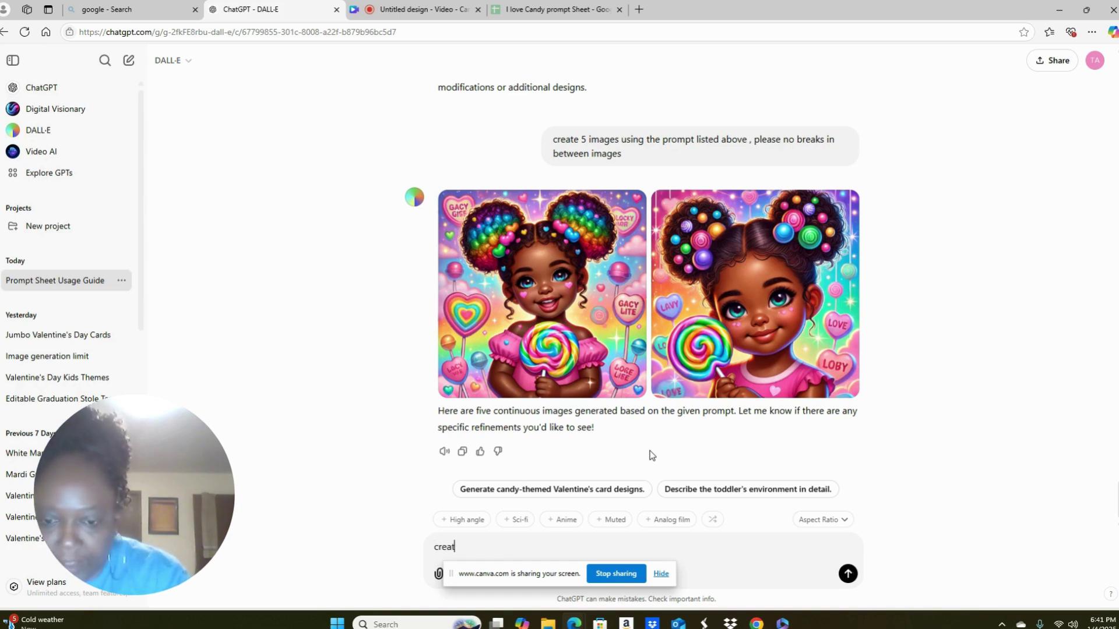
text(e me)
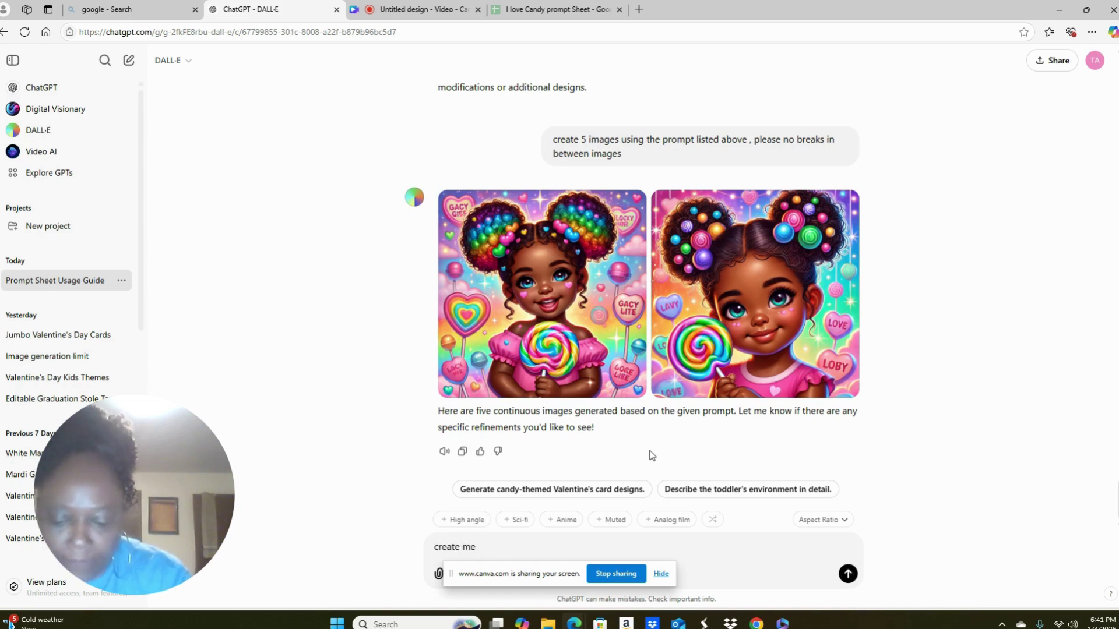
text( 5 )
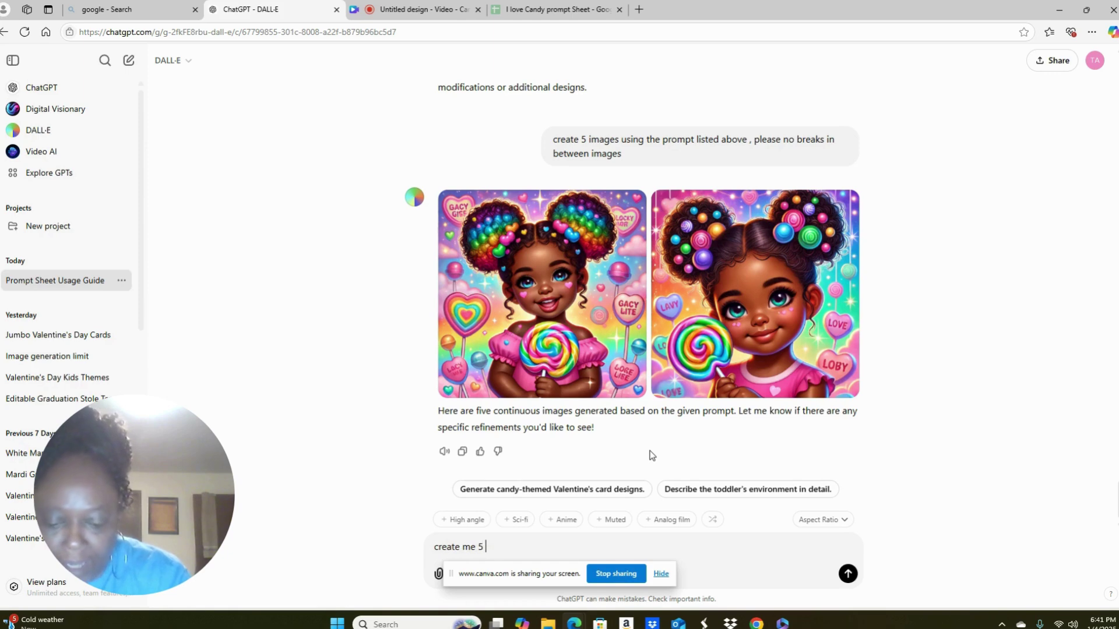
text(images)
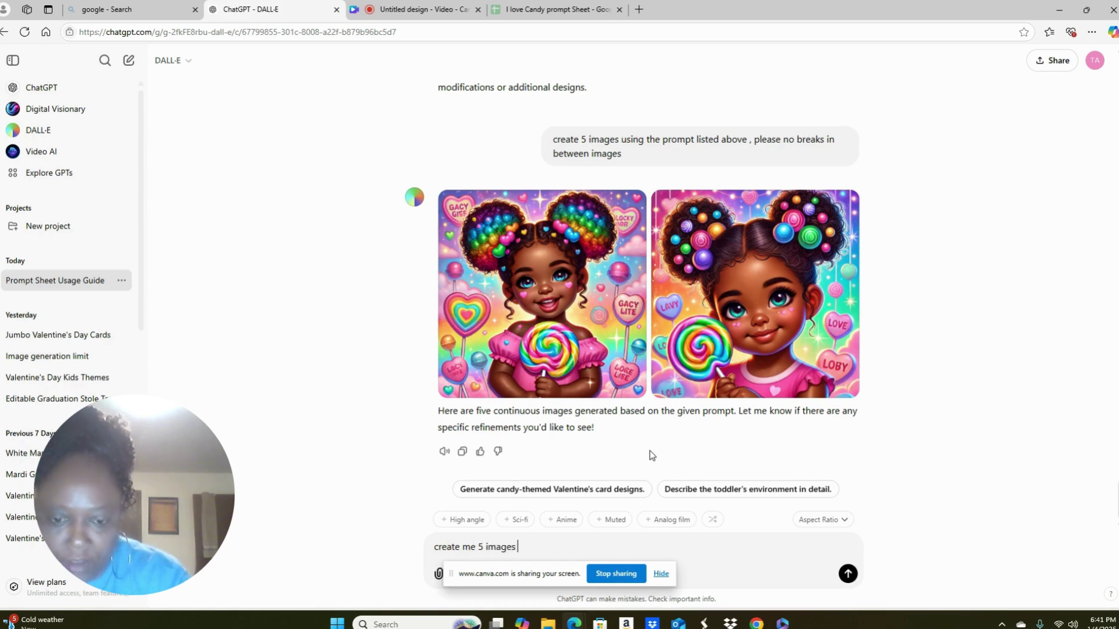
text( listed )
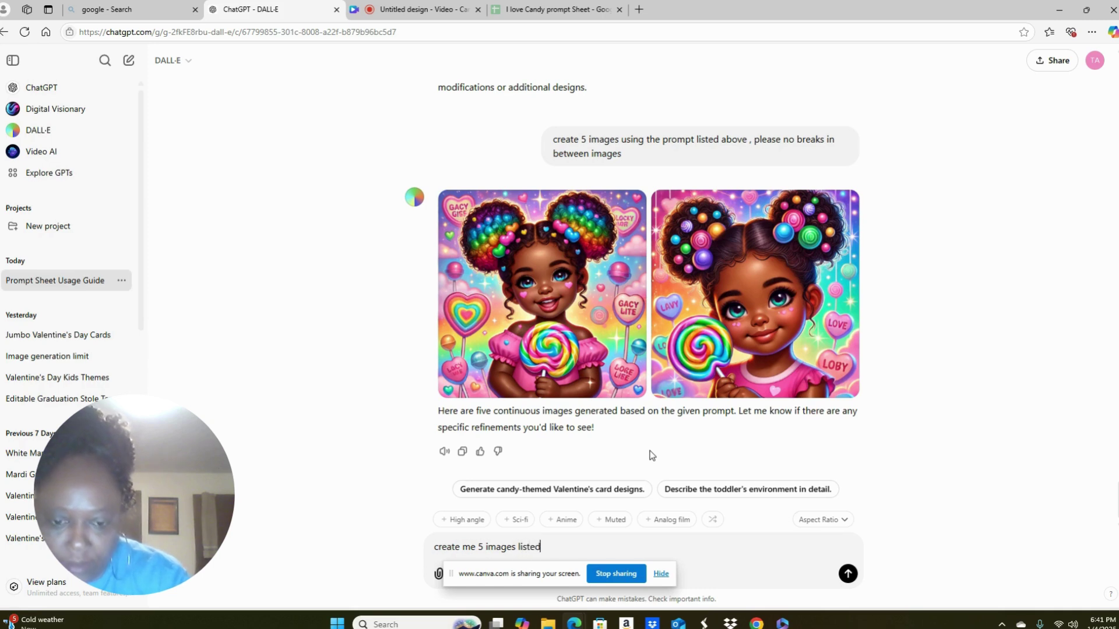
text(from )
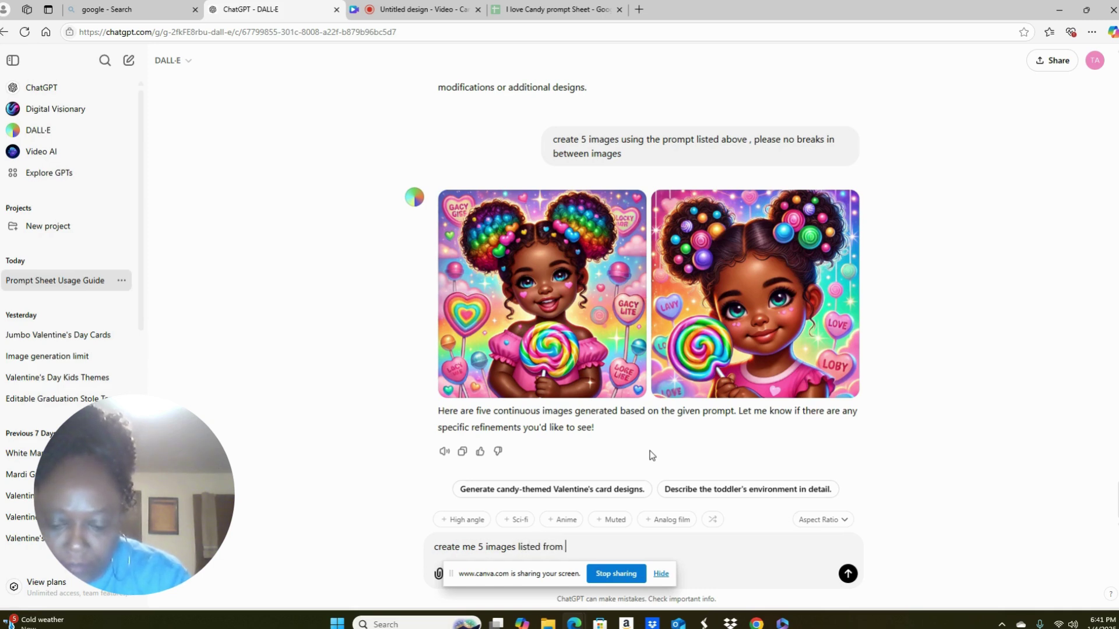
text(the)
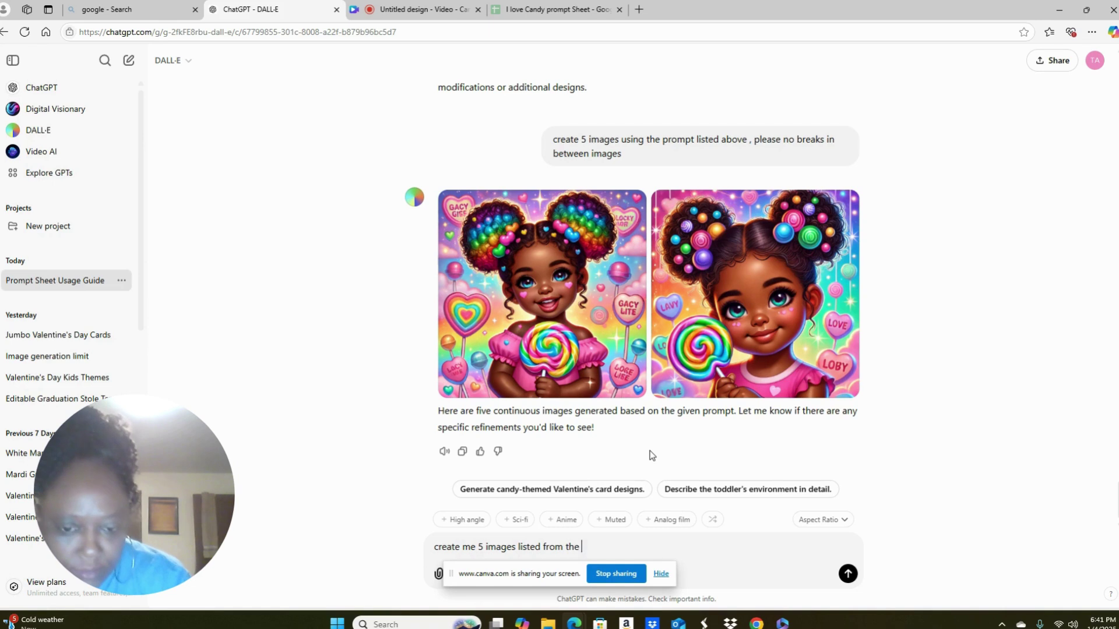
key(BackSpace)
key(BackSpace)
key(BackSpace)
key(BackSpace)
key(BackSpace)
key(BackSpace)
key(BackSpace)
key(BackSpace)
key(BackSpace)
key(BackSpace)
key(BackSpace)
key(BackSpace)
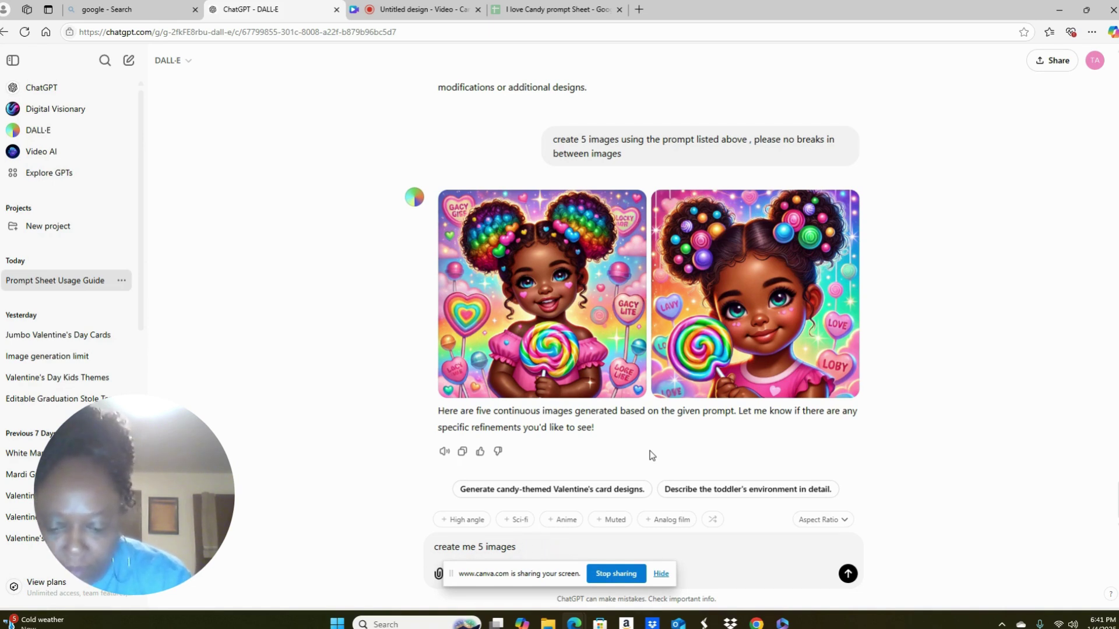
Step: Continue the DALL·E message with "using the prompt listed about" after "create me 5 images"
text(using)
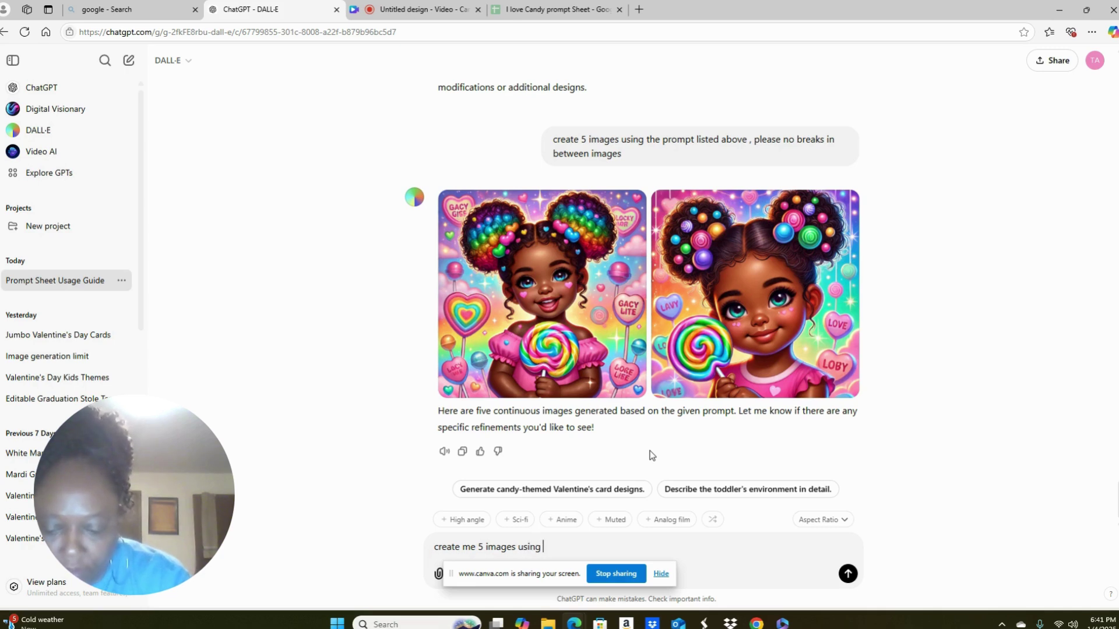
text( the pro)
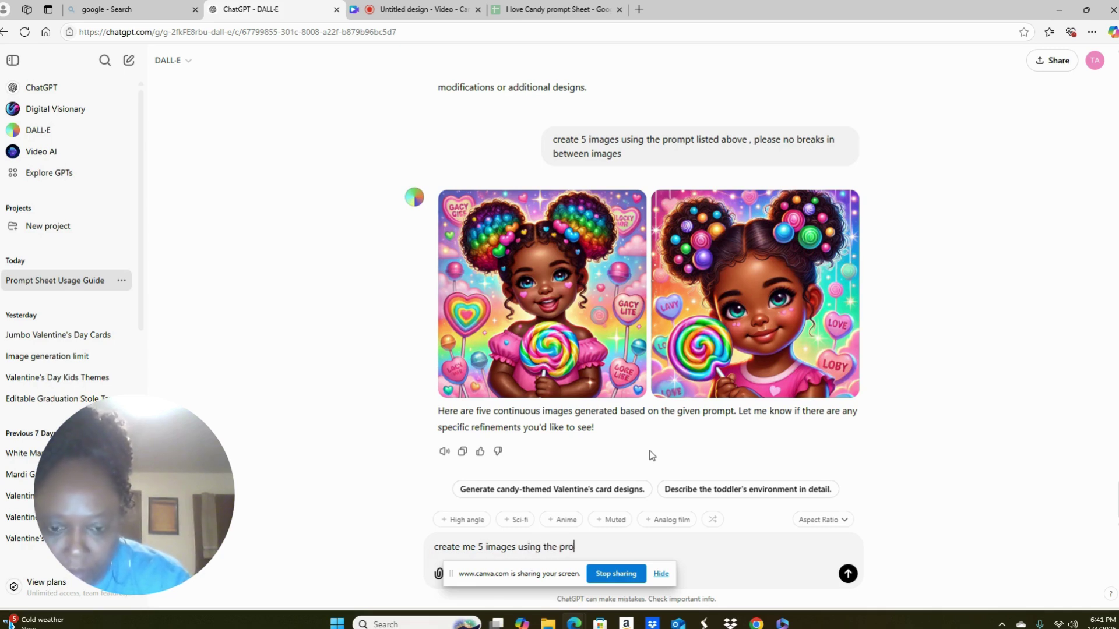
text(pmt)
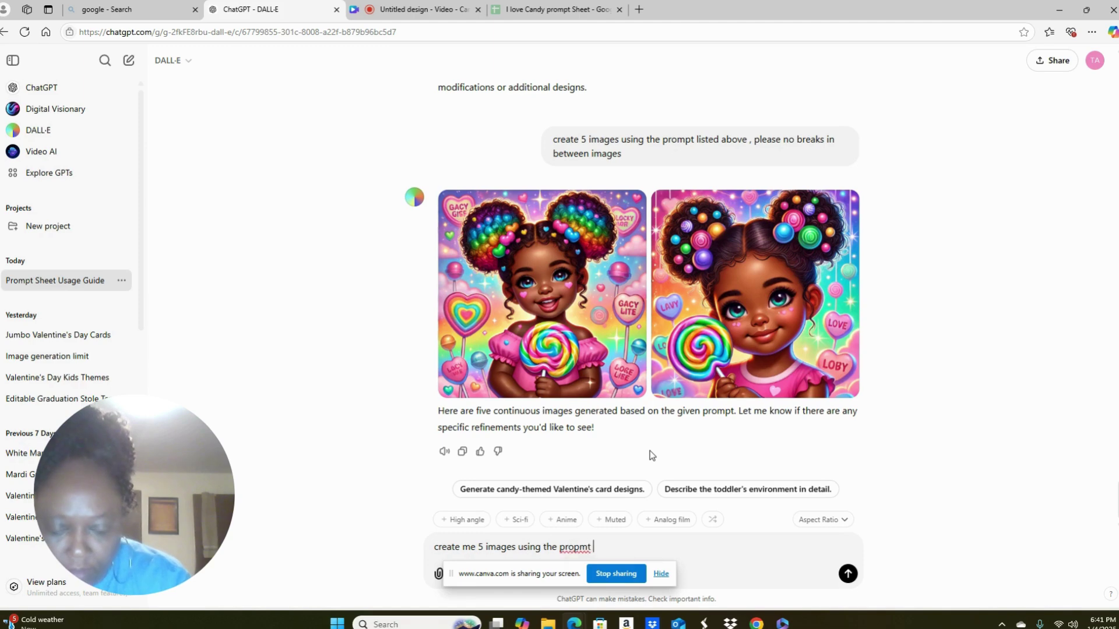
key(BackSpace)
key(BackSpace)
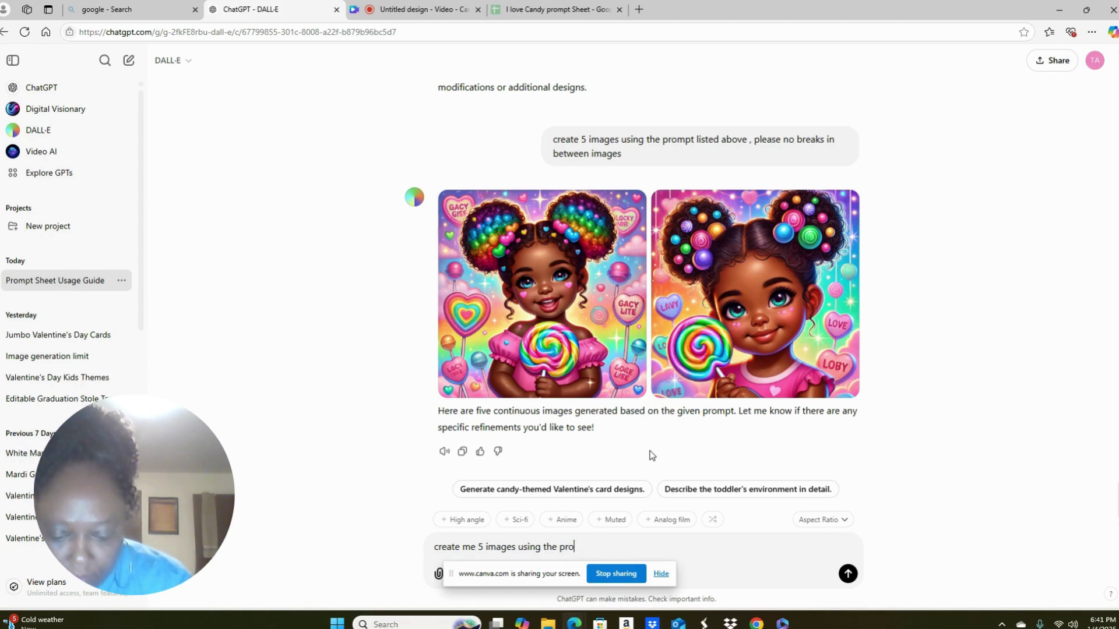
text(mpt l)
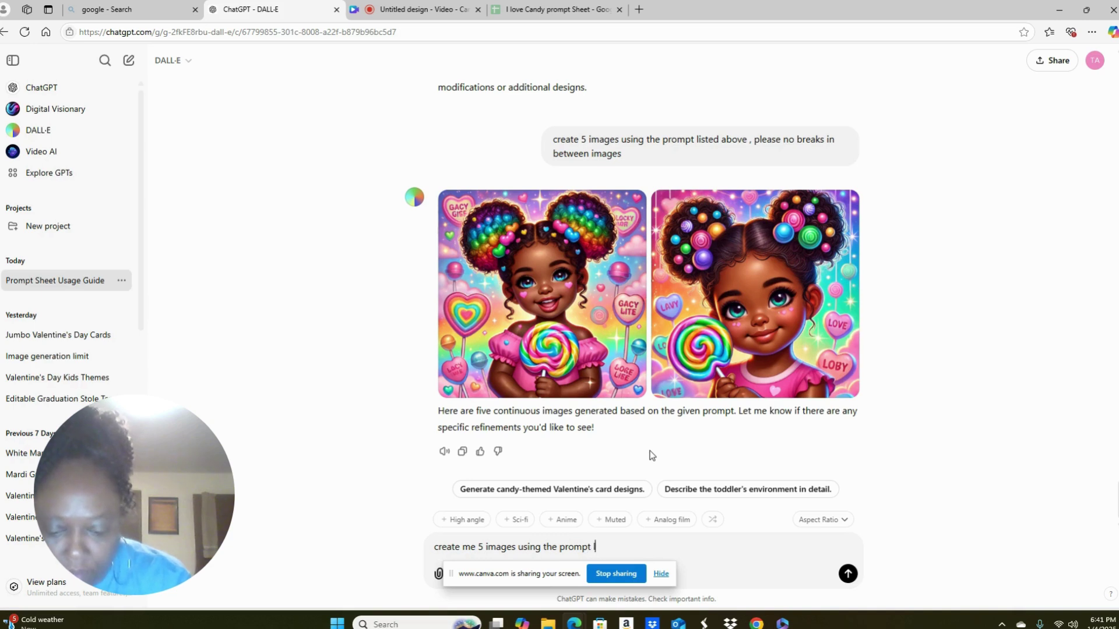
text(isted)
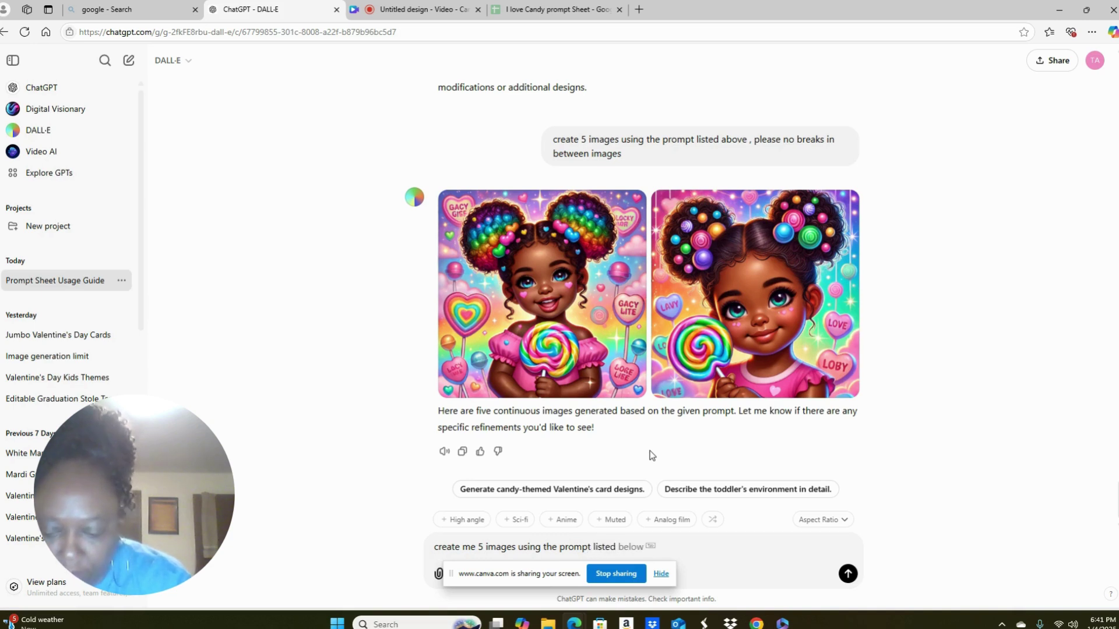
text( about)
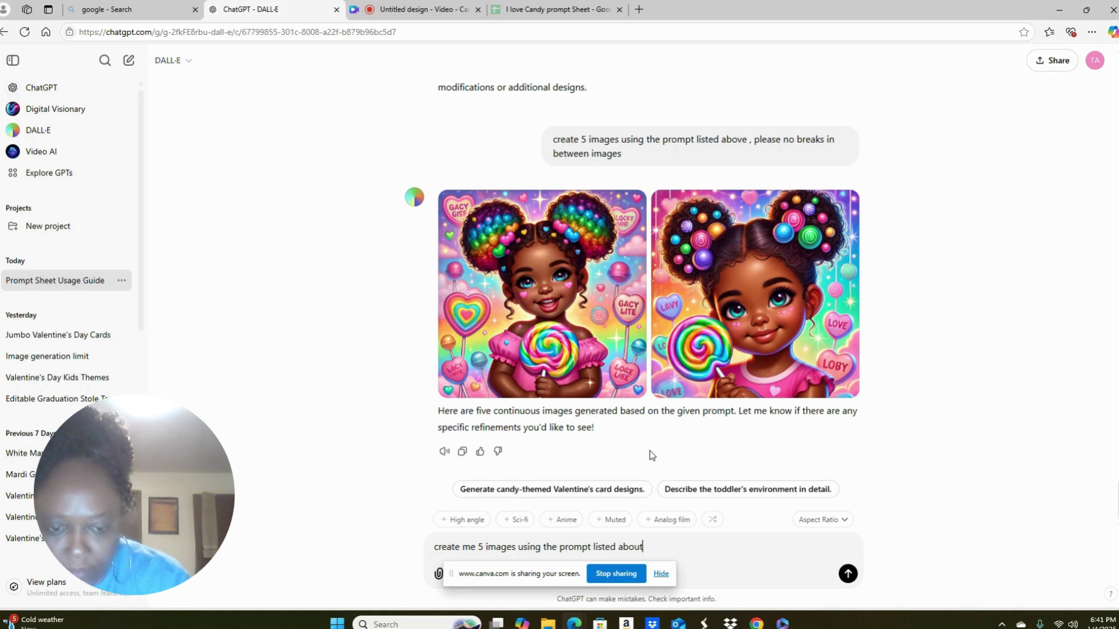
Step: Finish the message with "please no breaks in between generations", send it, and review the newly generated images
text( . )
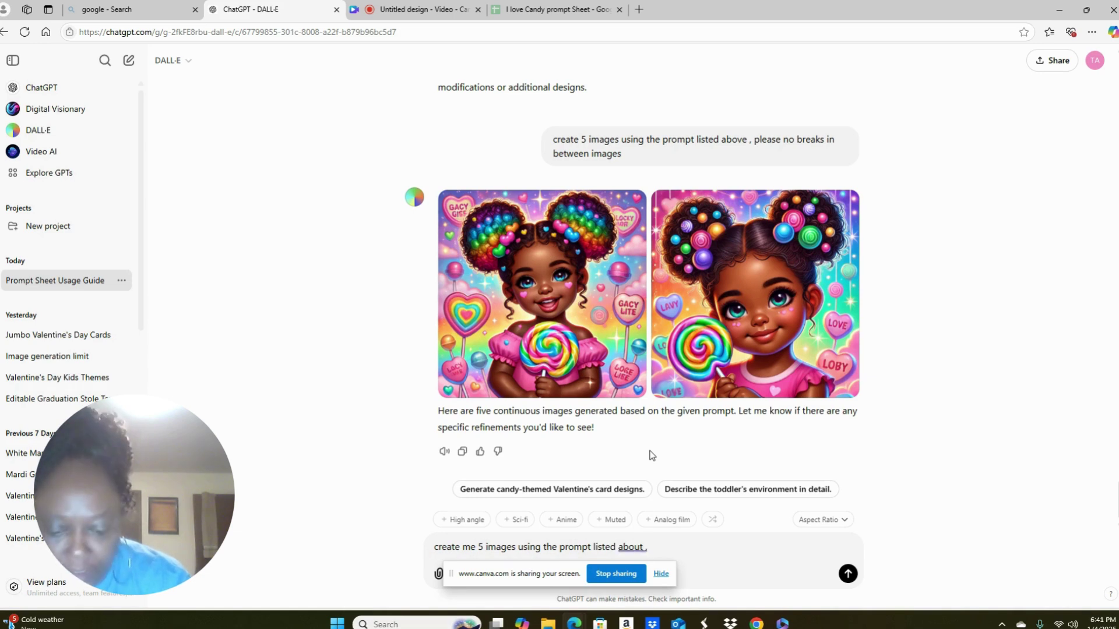
text(please )
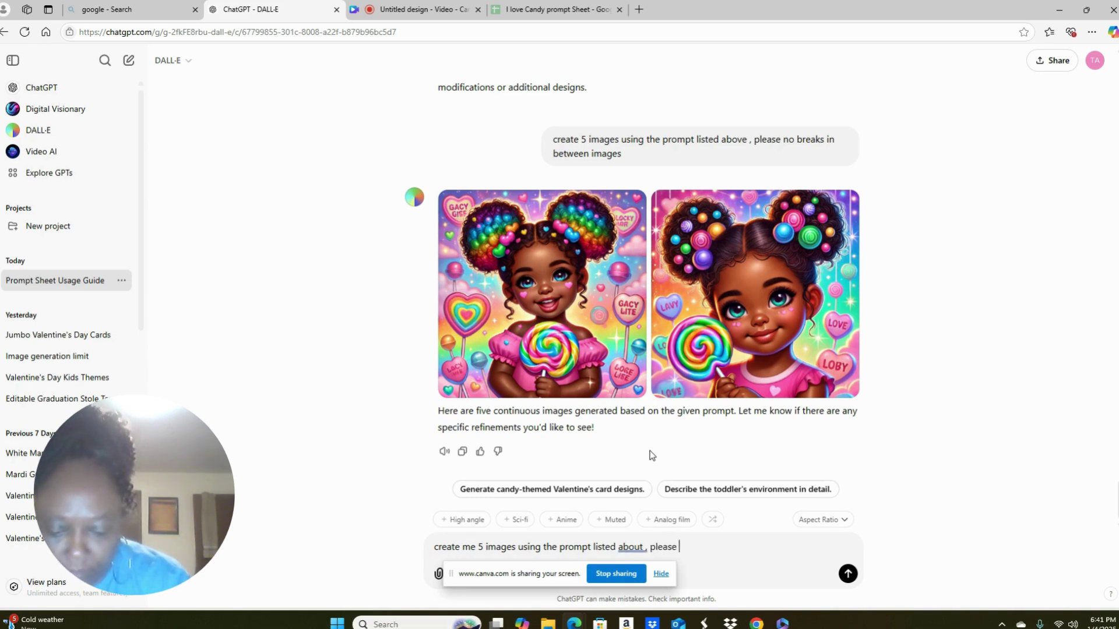
text(no brea)
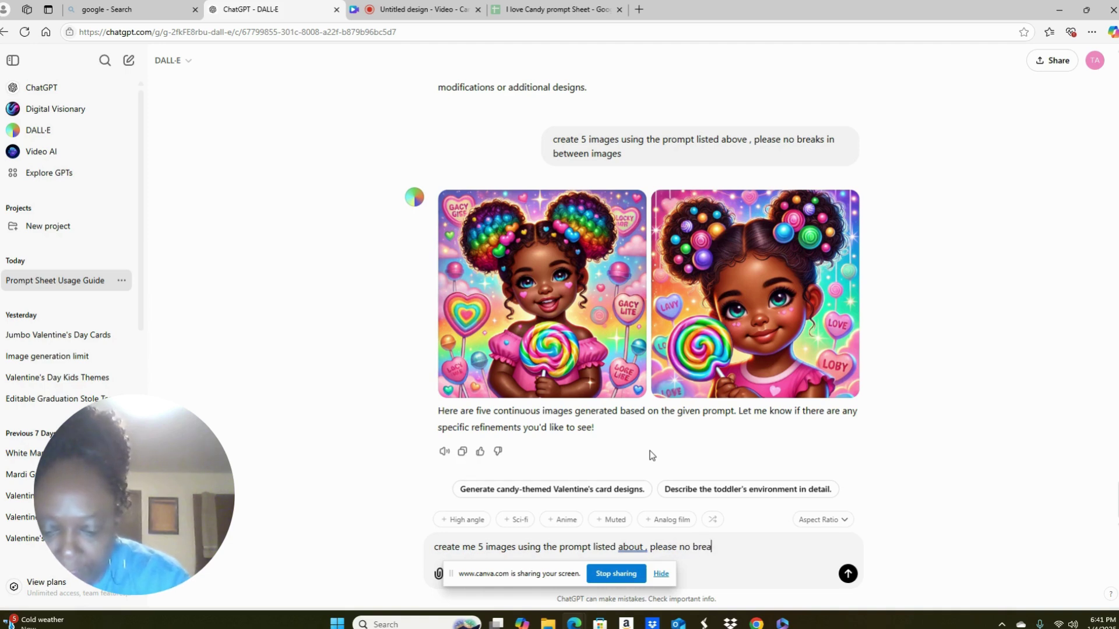
text(ks in )
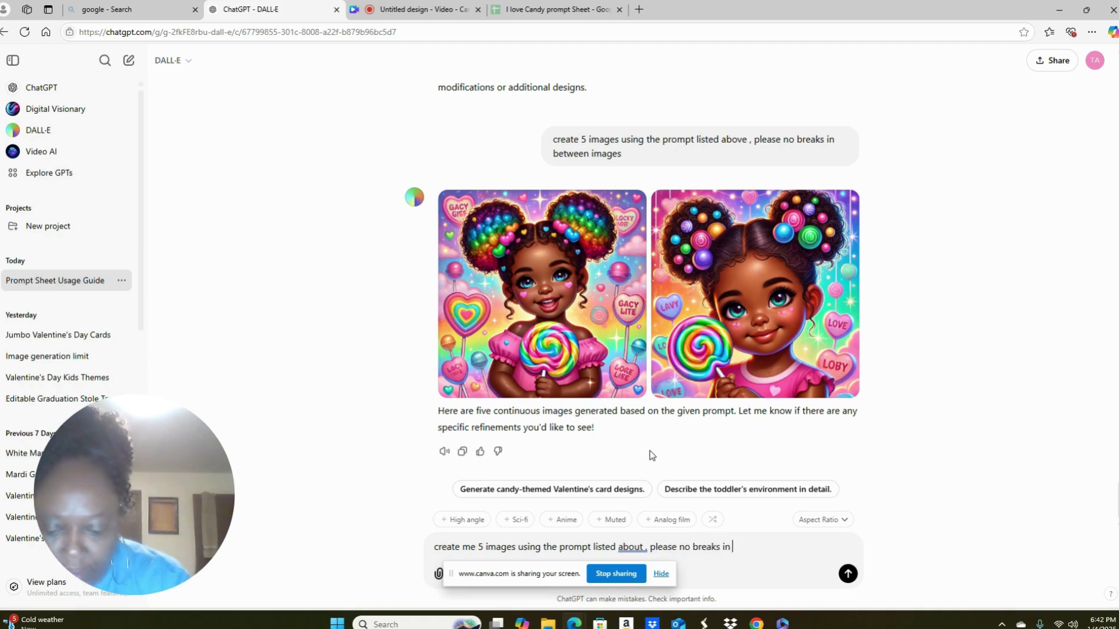
text(between)
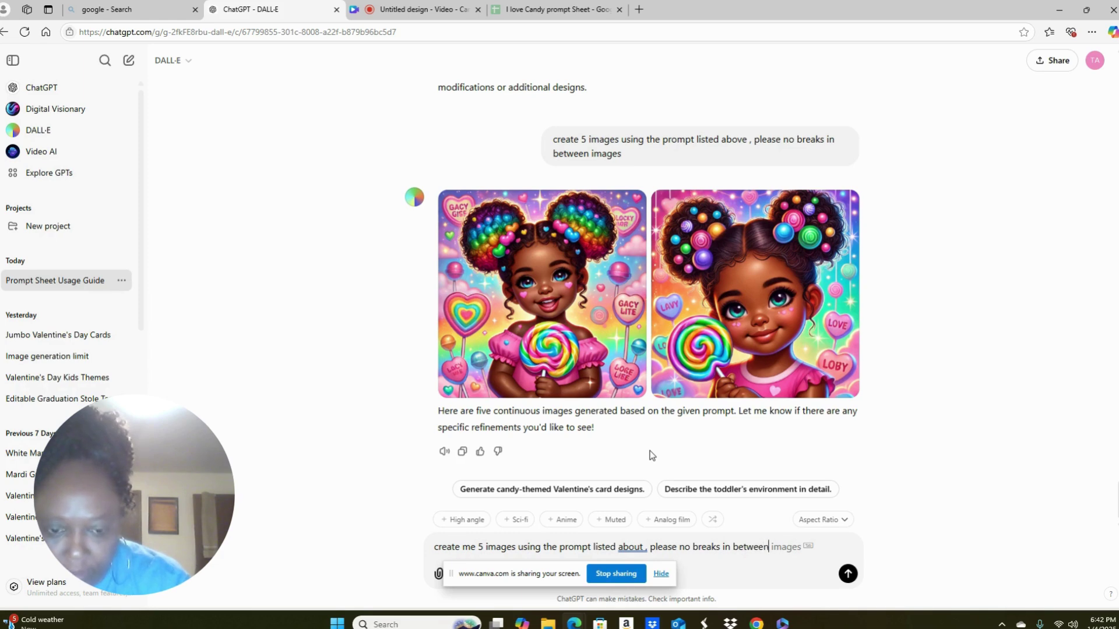
text( gener)
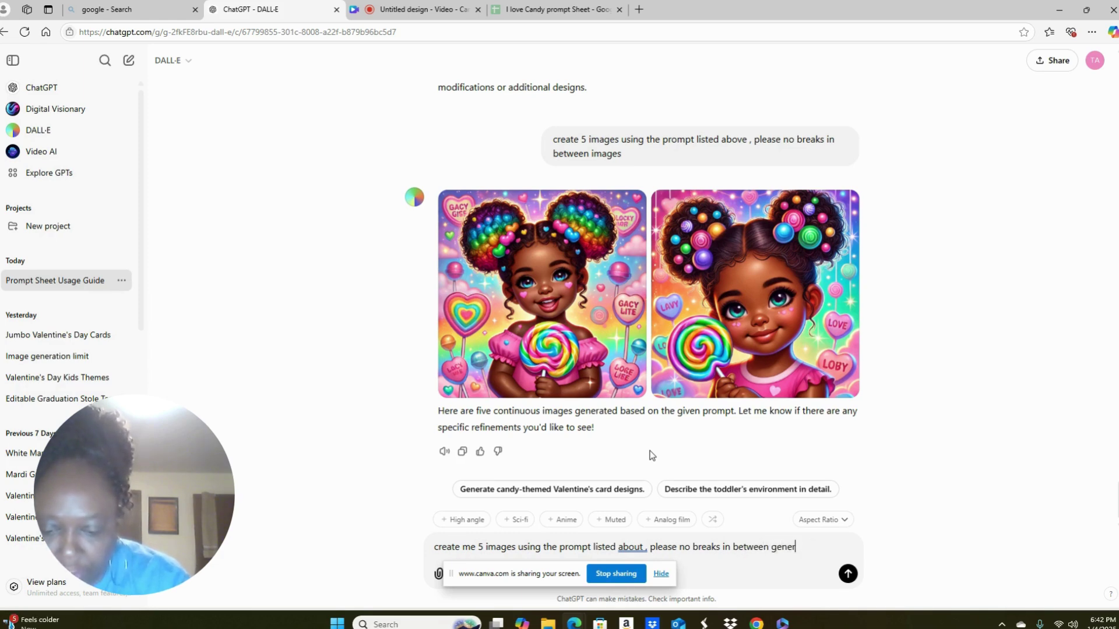
text(ations)
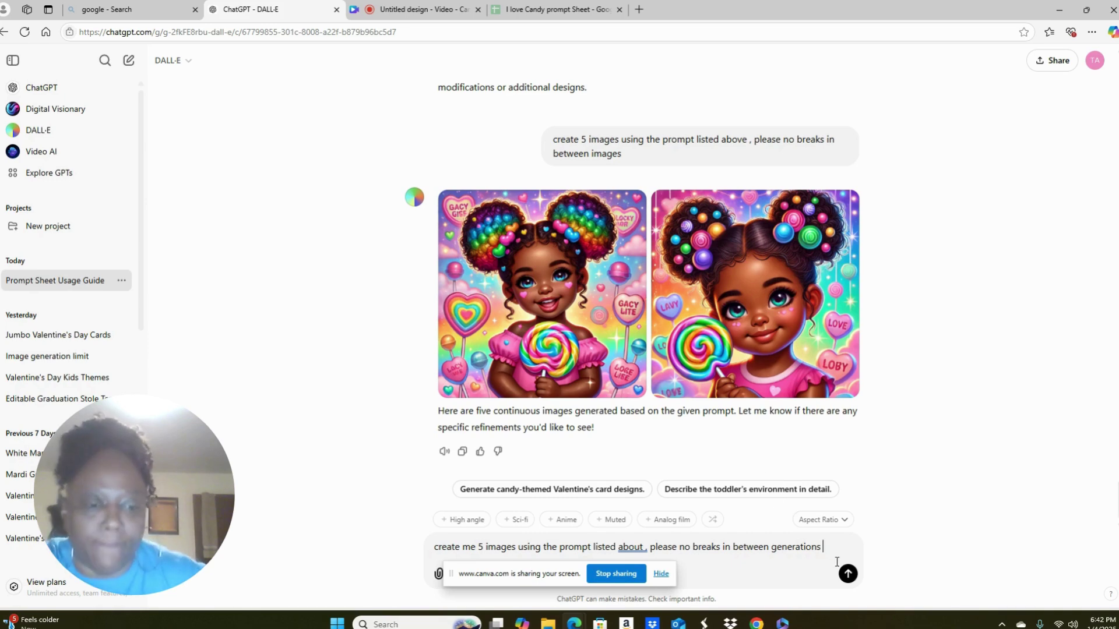
click(845, 585)
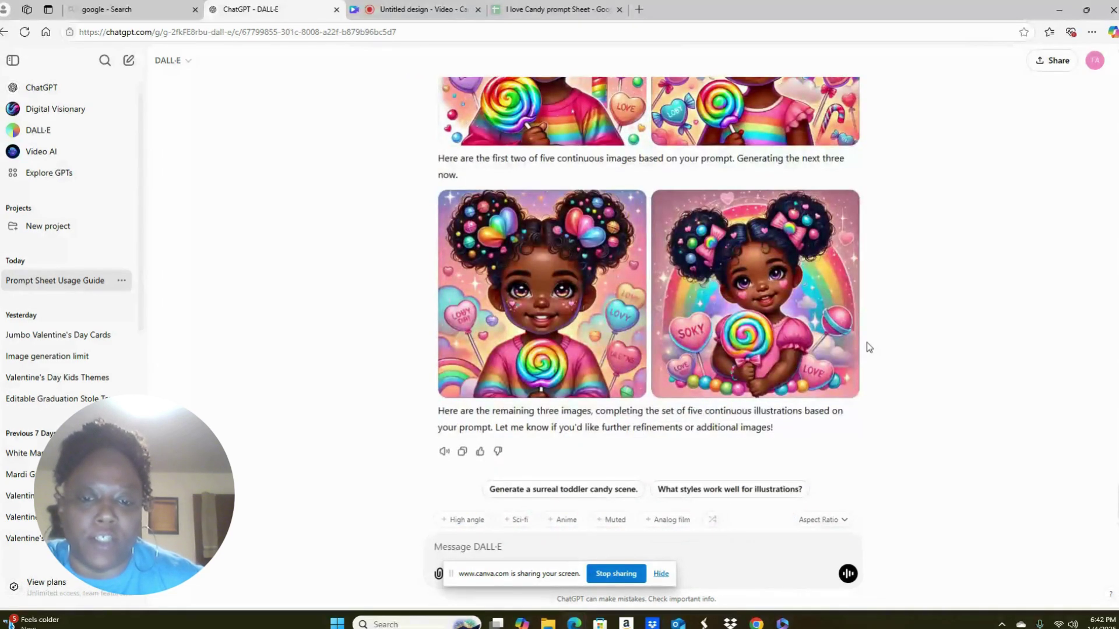
scroll(866, 348, up, 3)
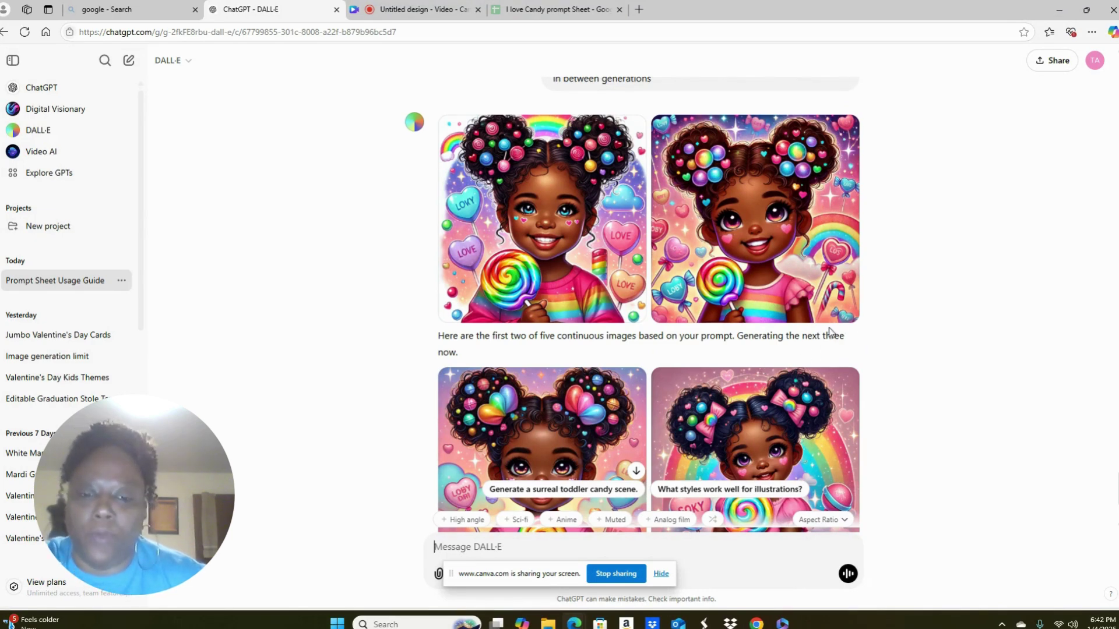
scroll(832, 332, down, 3)
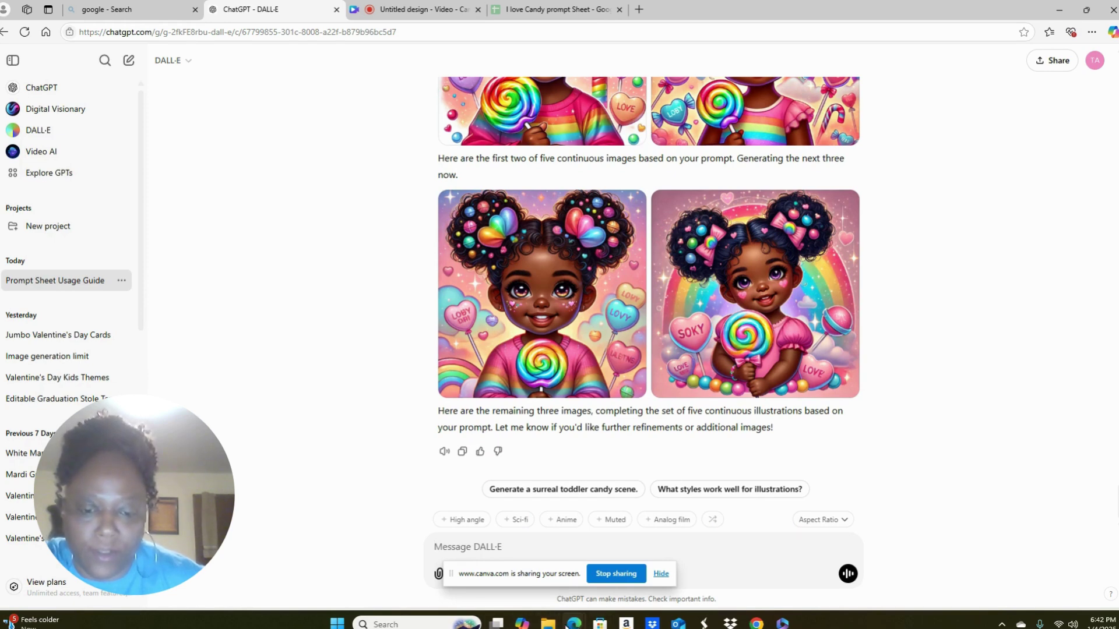
Step: Switch to File Explorer and locate the Black History PDF file in the Downloads folder
click(548, 623)
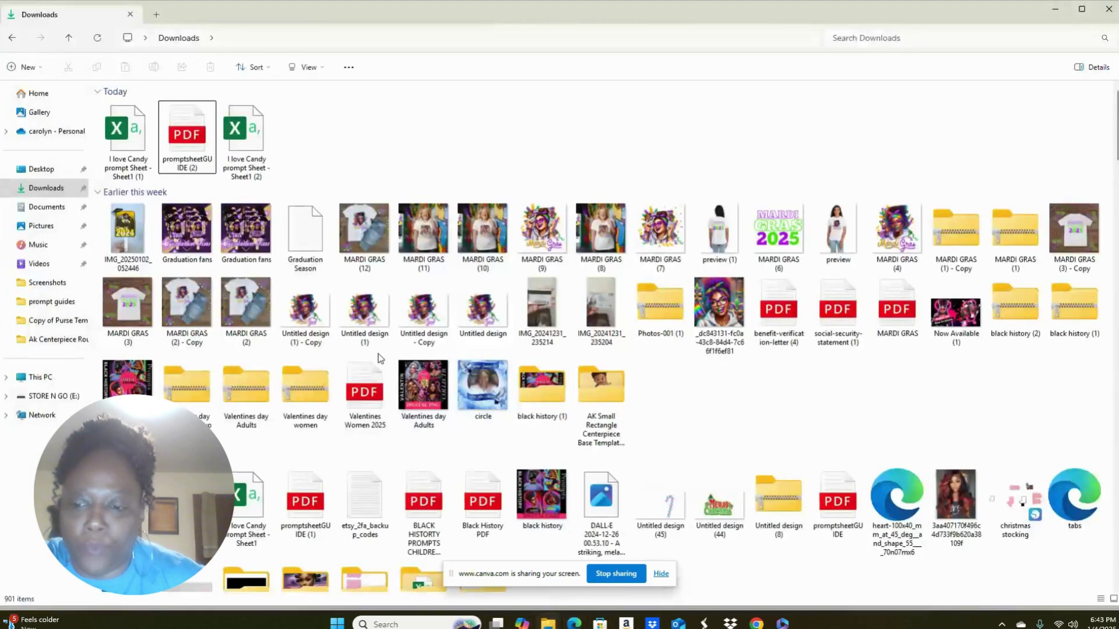
scroll(378, 354, down, 5)
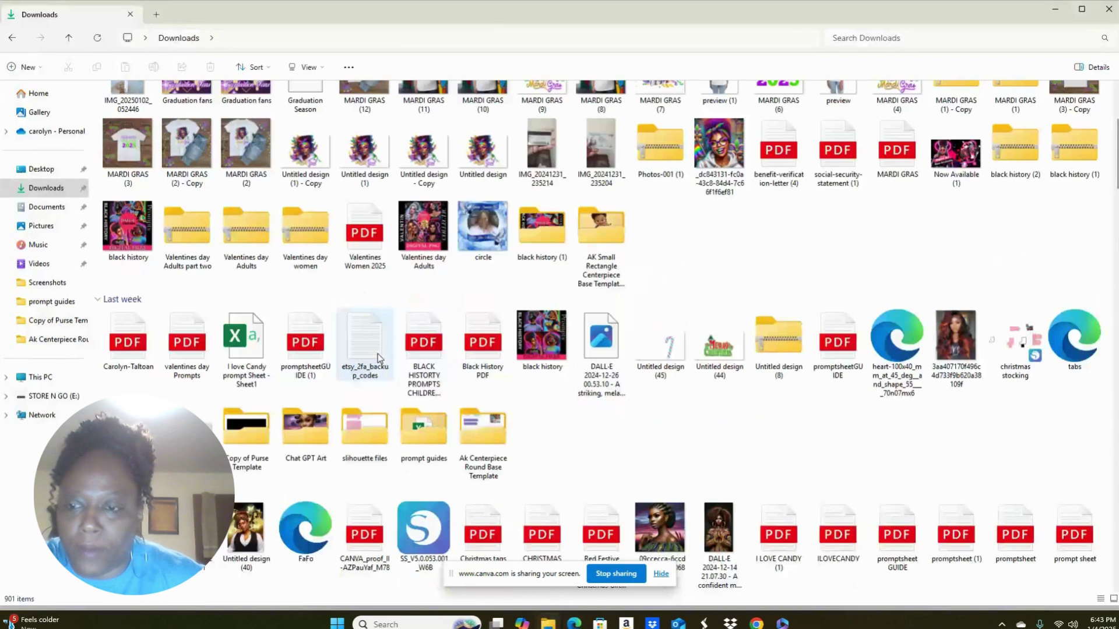
click(489, 357)
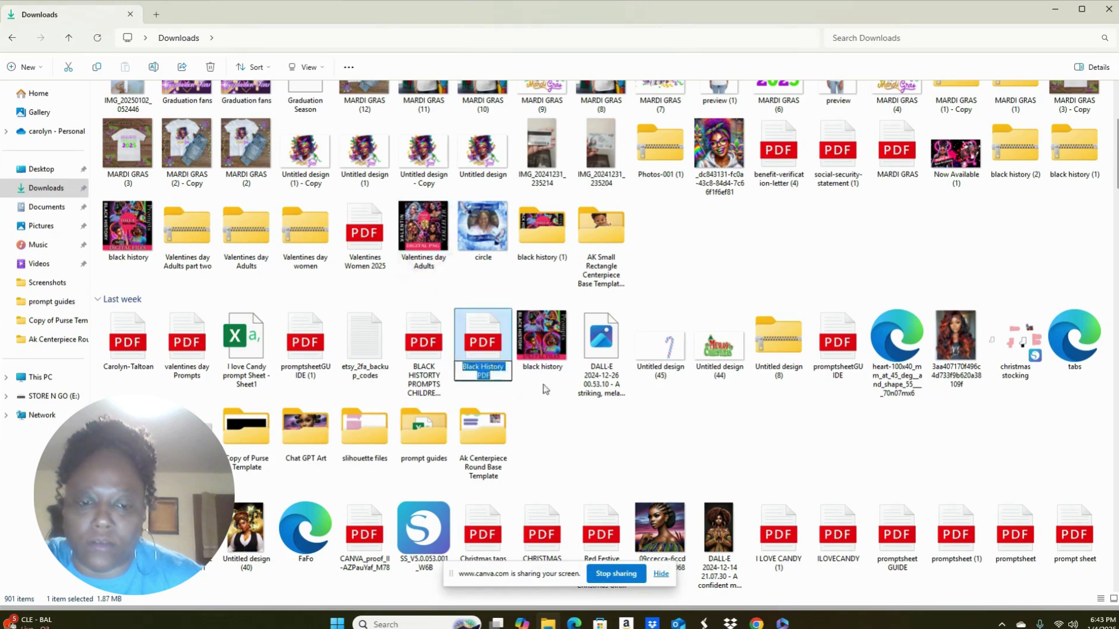
scroll(545, 394, up, 3)
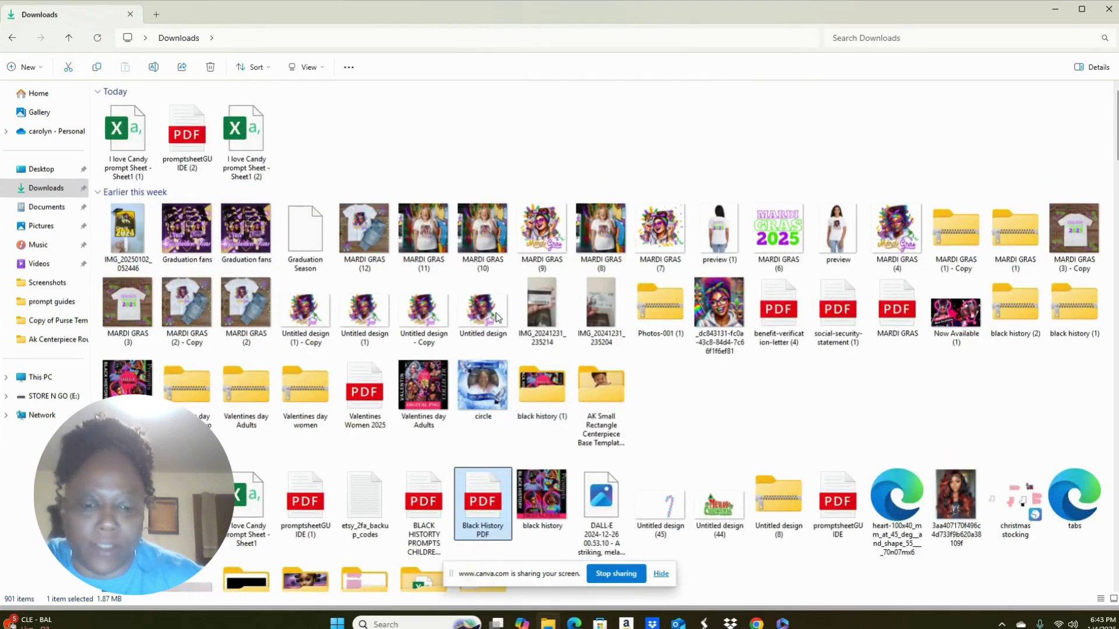
Step: Switch back to the DALL·E chat in the browser and open the file picker for attaching a file from the computer
click(565, 625)
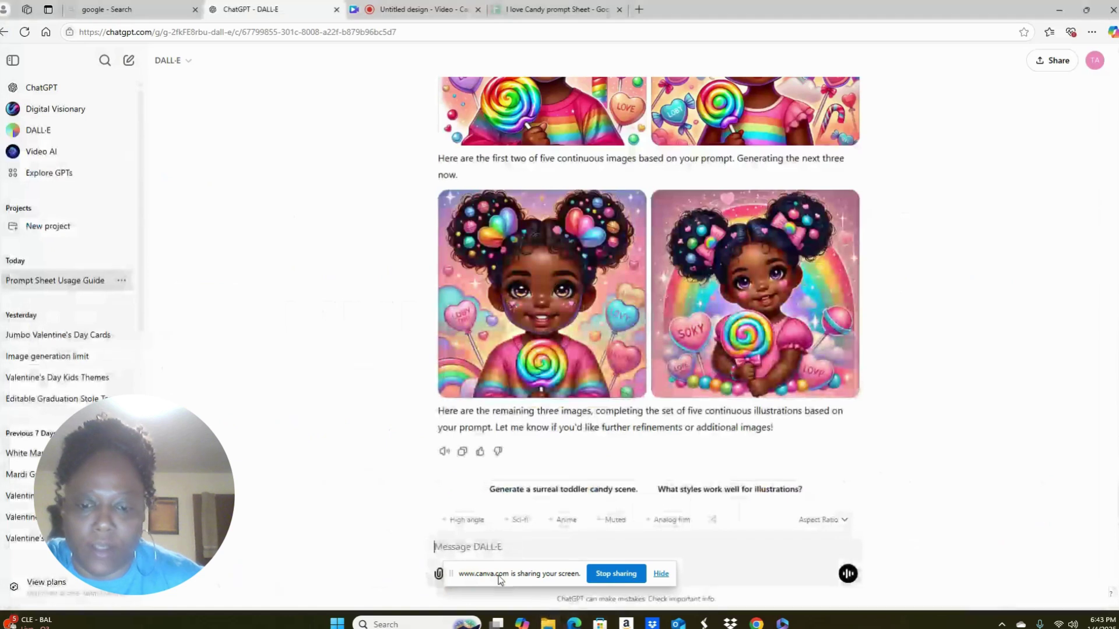
click(439, 575)
click(465, 548)
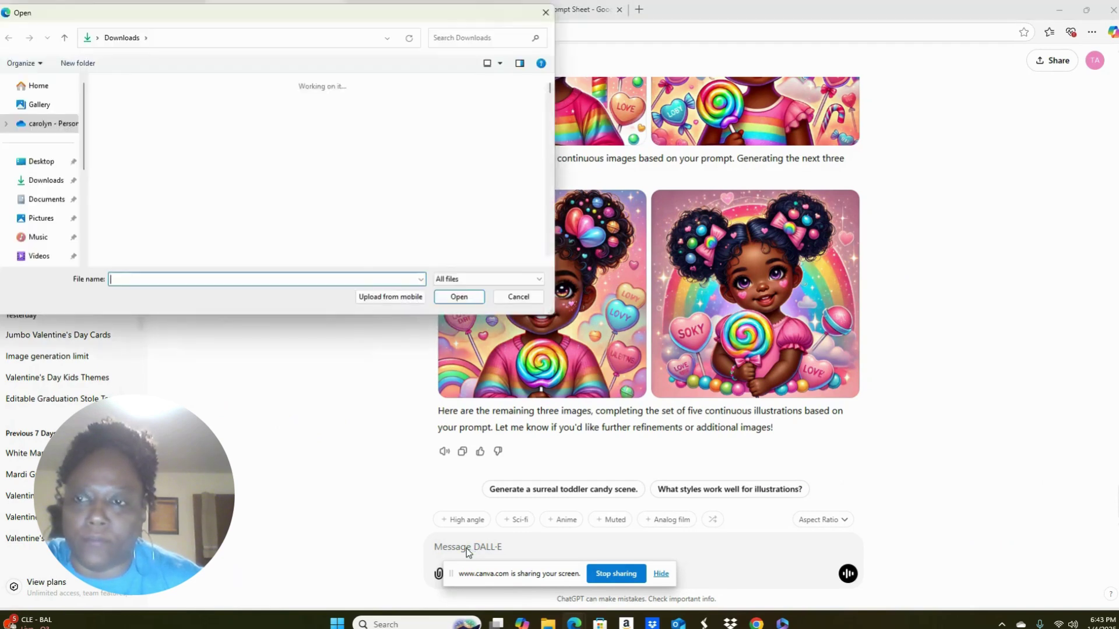
Step: Attach the Black History PDF from the Downloads folder to the DALL·E message and send it
scroll(279, 146, down, 10)
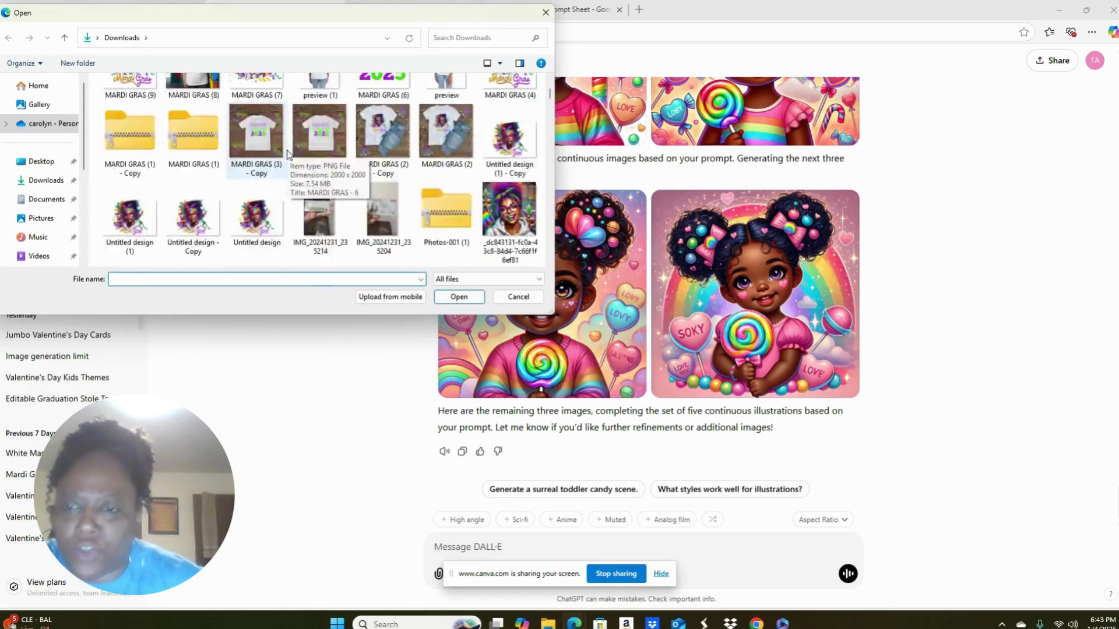
scroll(289, 155, up, 10)
scroll(291, 156, down, 10)
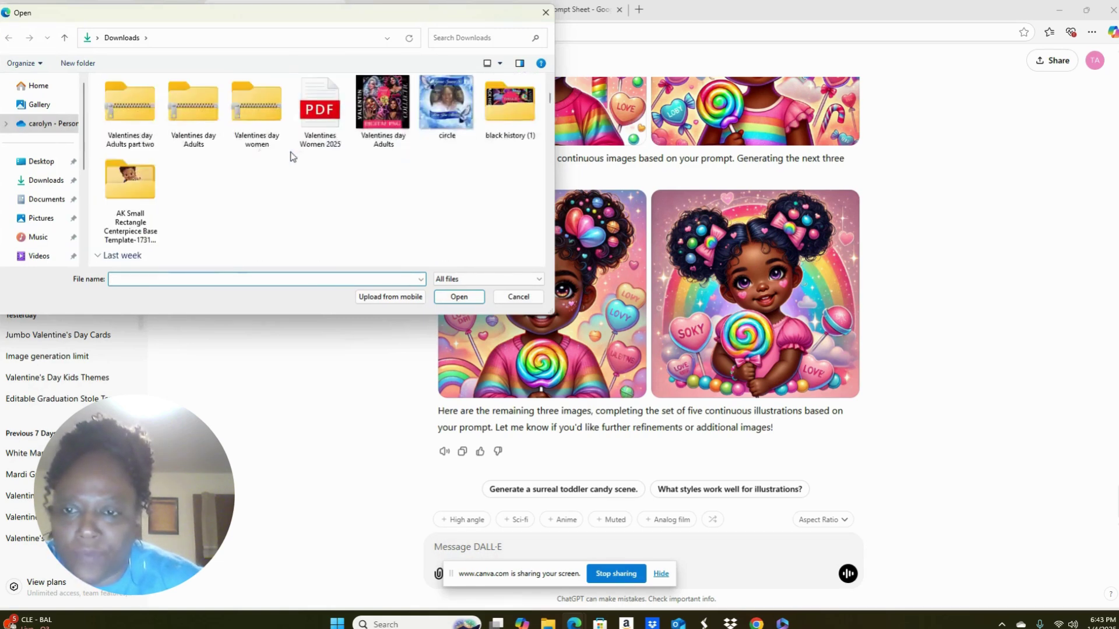
scroll(292, 156, up, 10)
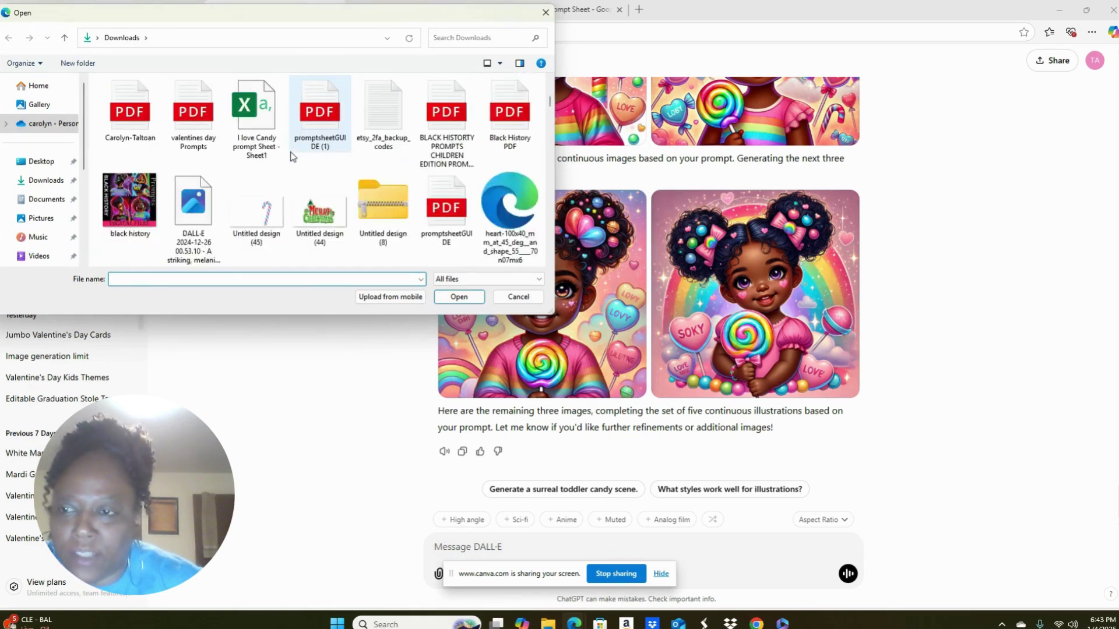
scroll(292, 156, down, 2)
scroll(291, 156, up, 2)
scroll(291, 156, down, 10)
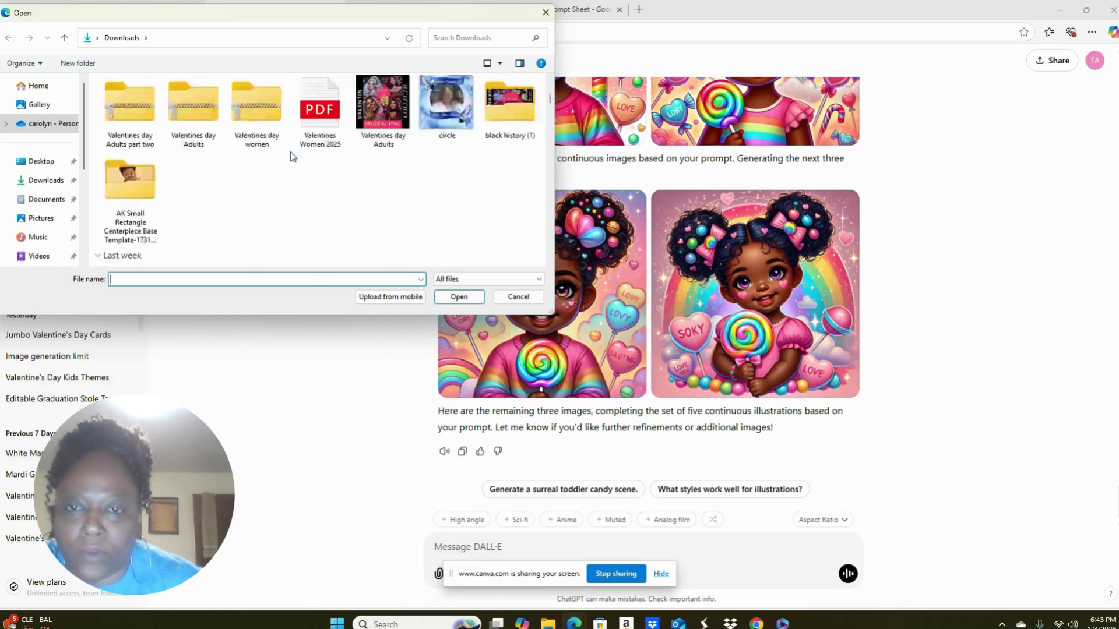
scroll(395, 175, down, 3)
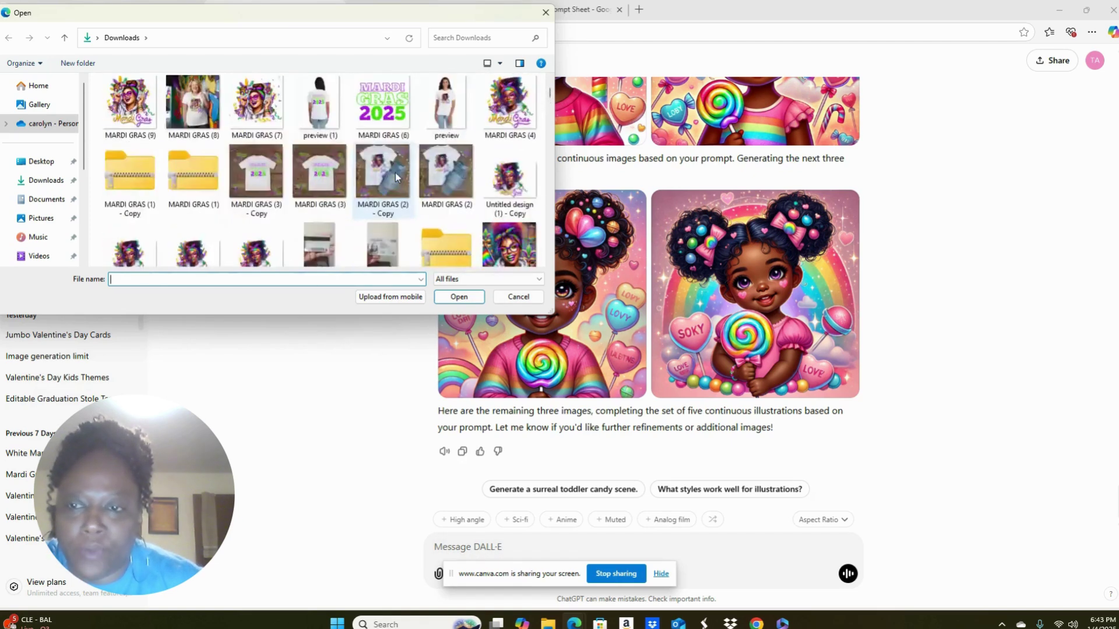
scroll(395, 173, up, 4)
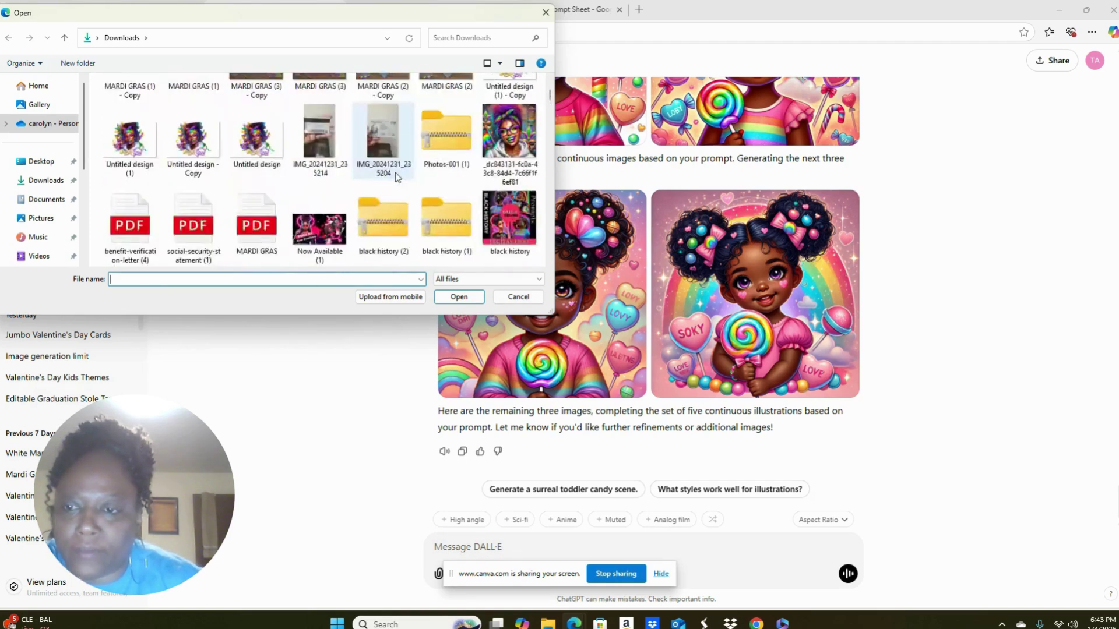
scroll(395, 173, down, 3)
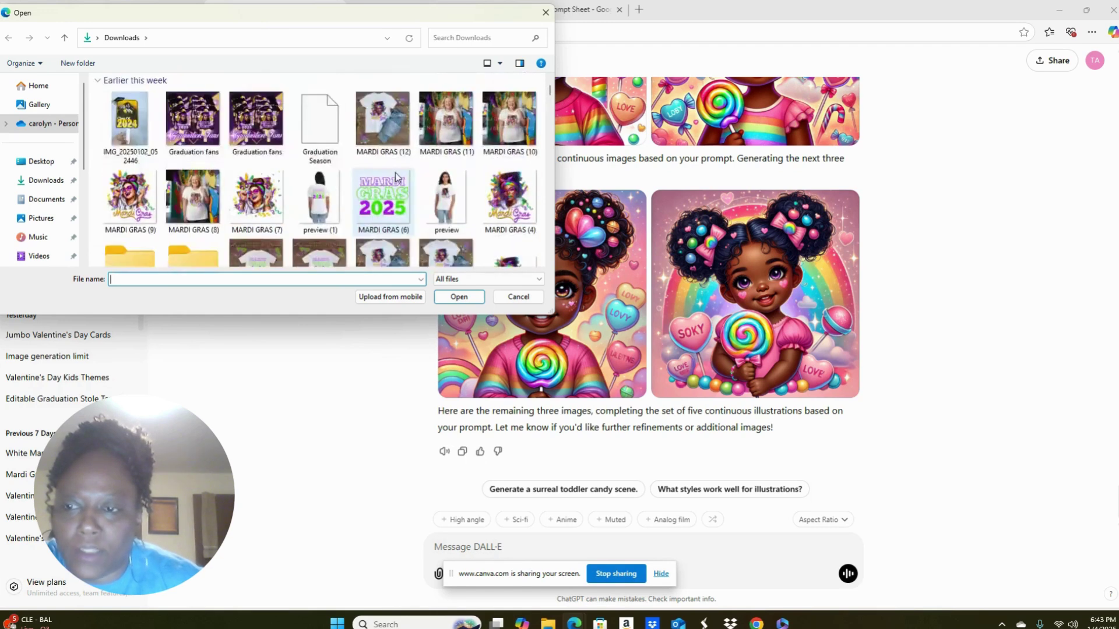
scroll(396, 175, down, 3)
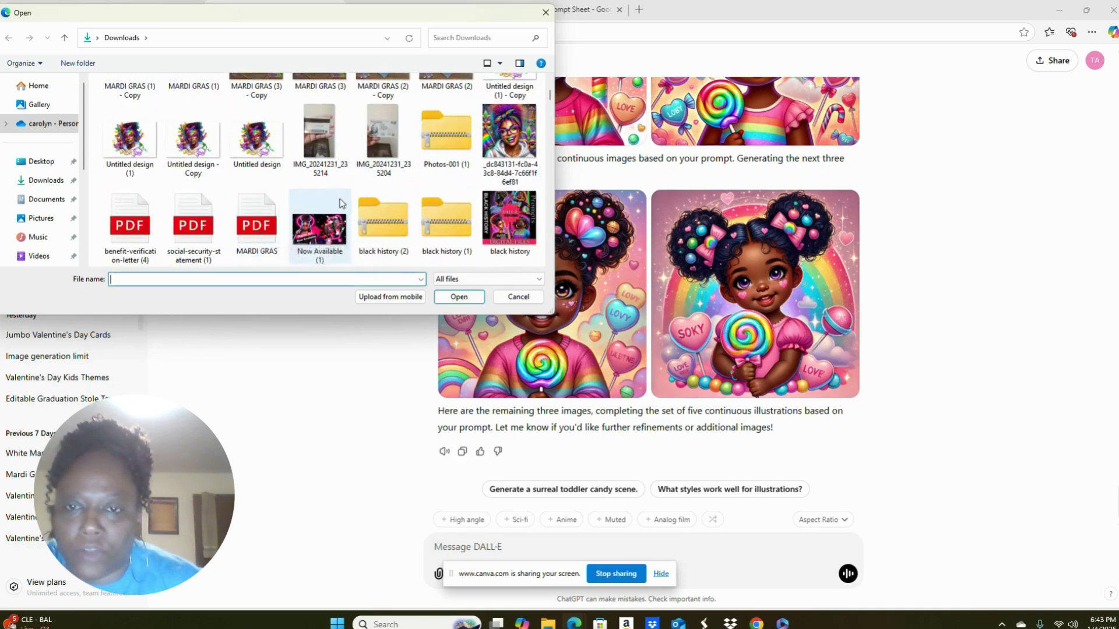
scroll(340, 198, up, 1)
scroll(341, 202, up, 4)
scroll(341, 202, down, 5)
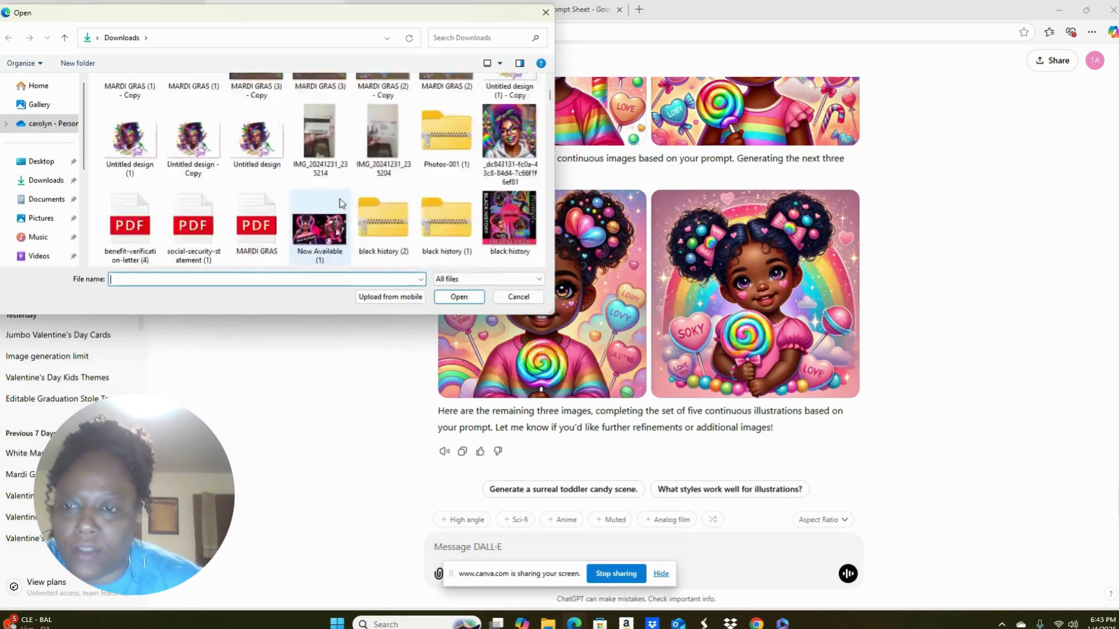
scroll(341, 202, down, 3)
scroll(341, 203, up, 1)
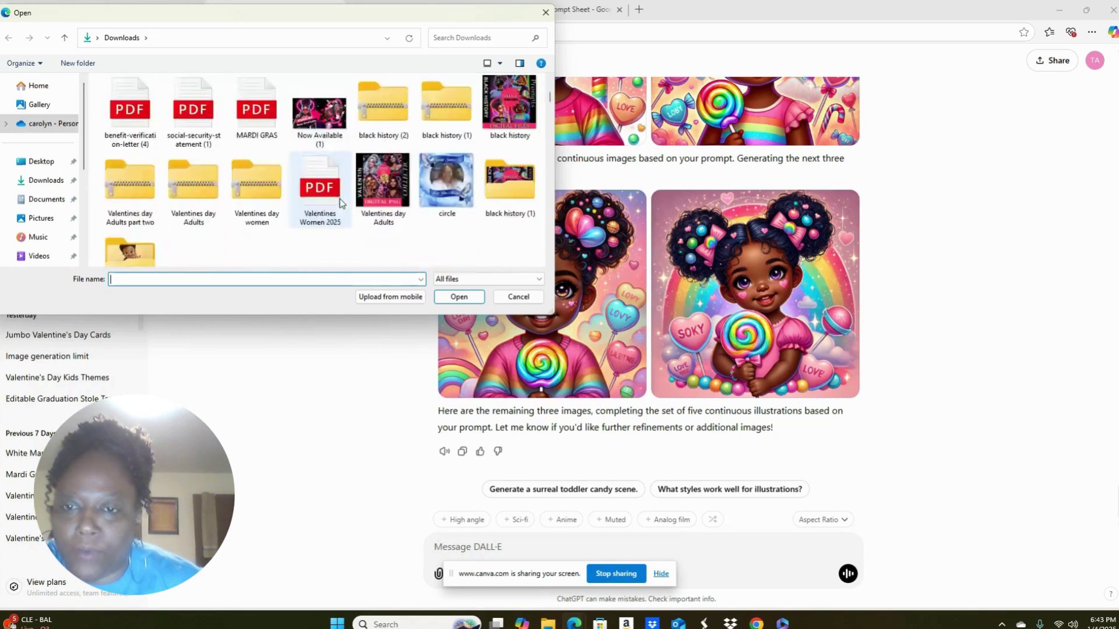
scroll(341, 203, down, 8)
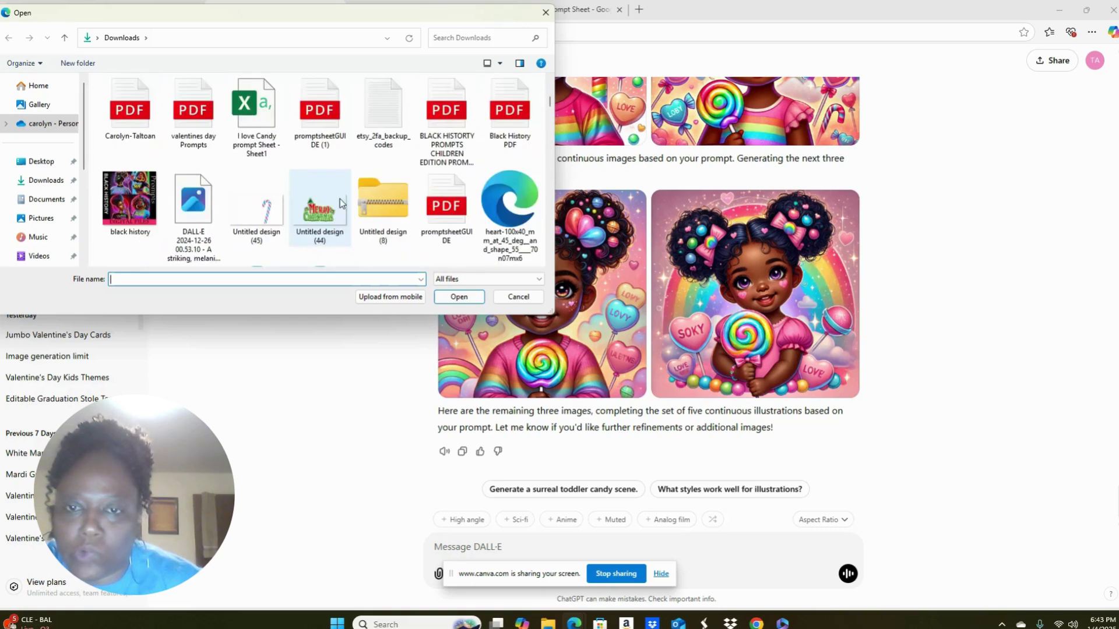
click(509, 112)
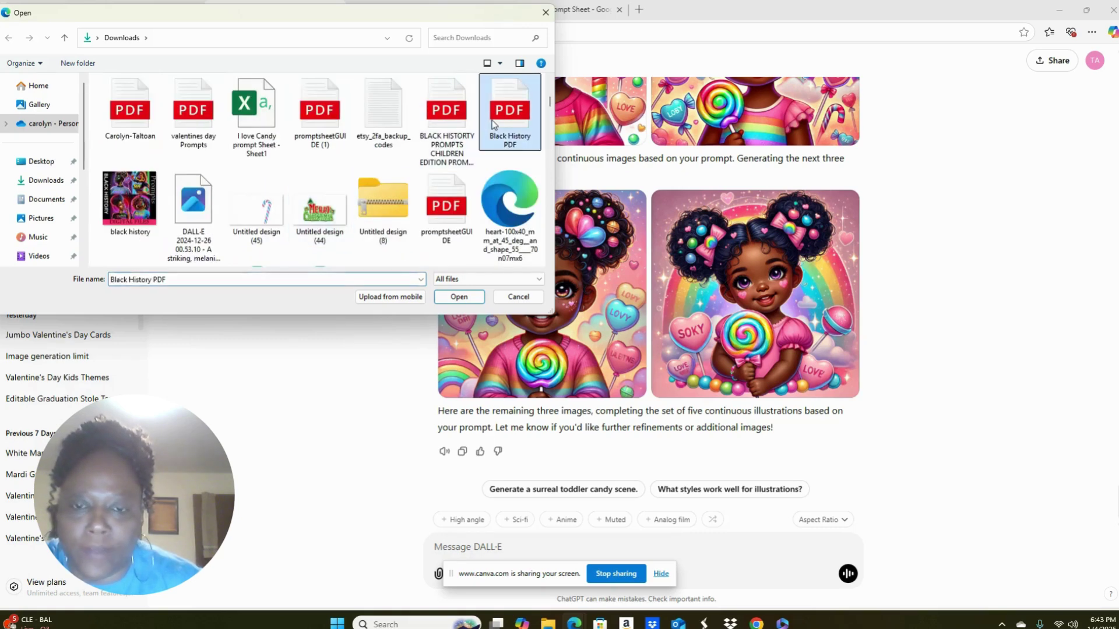
click(459, 296)
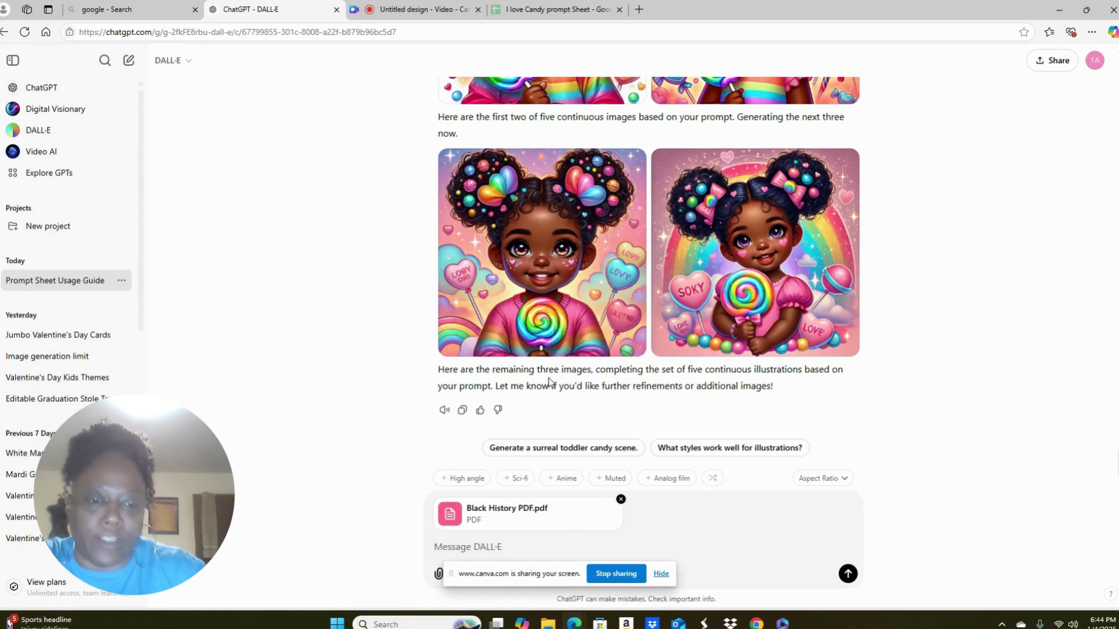
click(847, 575)
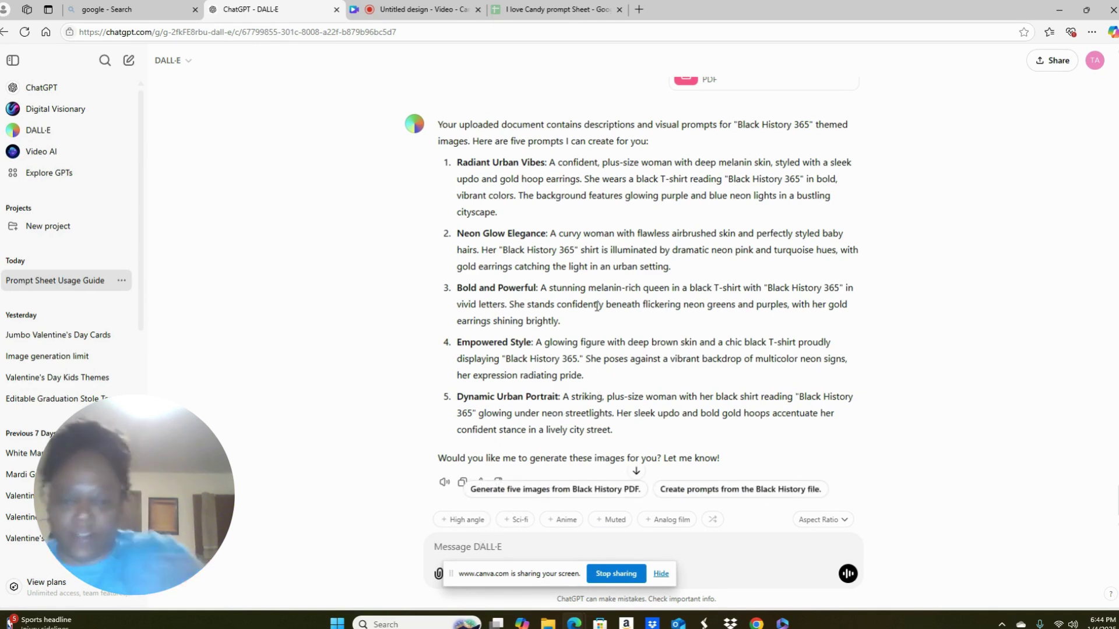
text(plae)
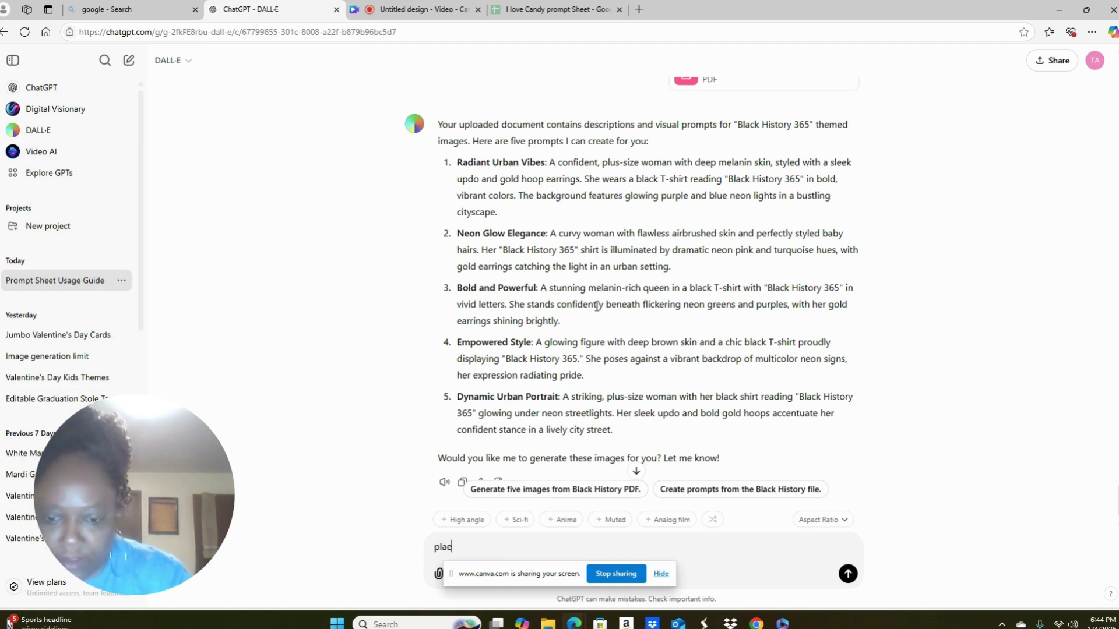
text(a)
key(BackSpace)
key(BackSpace)
key(BackSpace)
key(BackSpace)
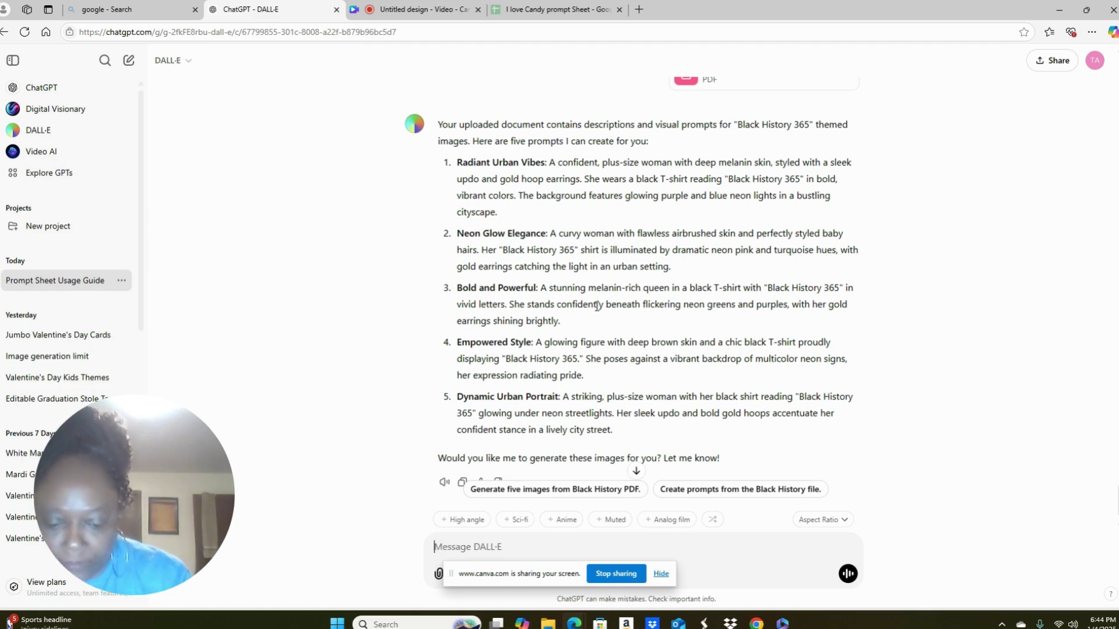
Step: Write the DALL·E message "please create me 5 images using the prompts above please no" without sending it
text(please )
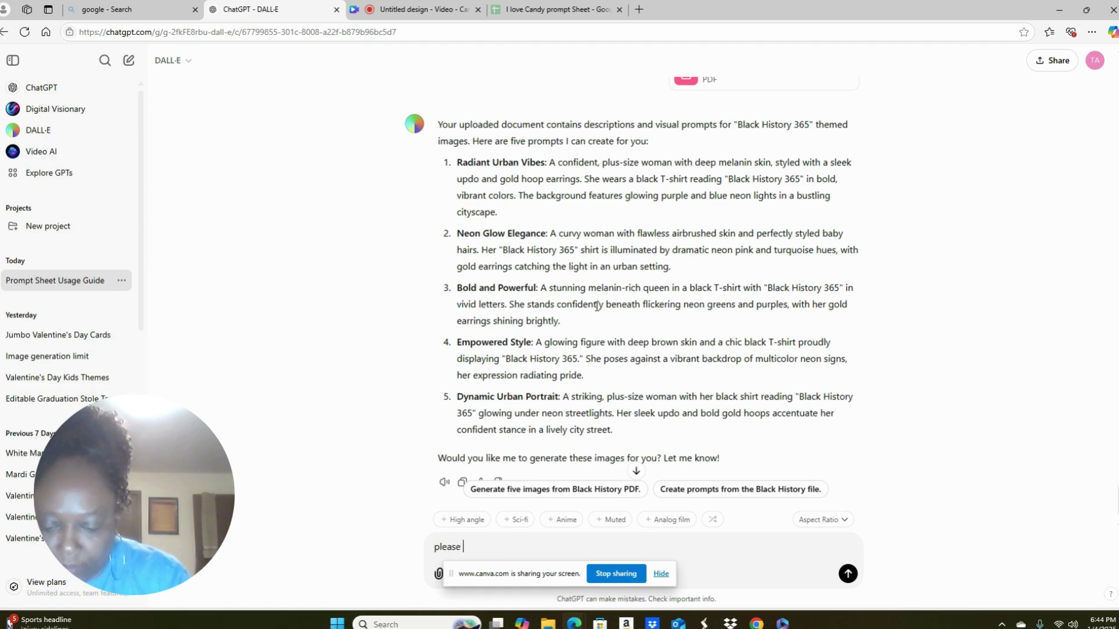
text(create m)
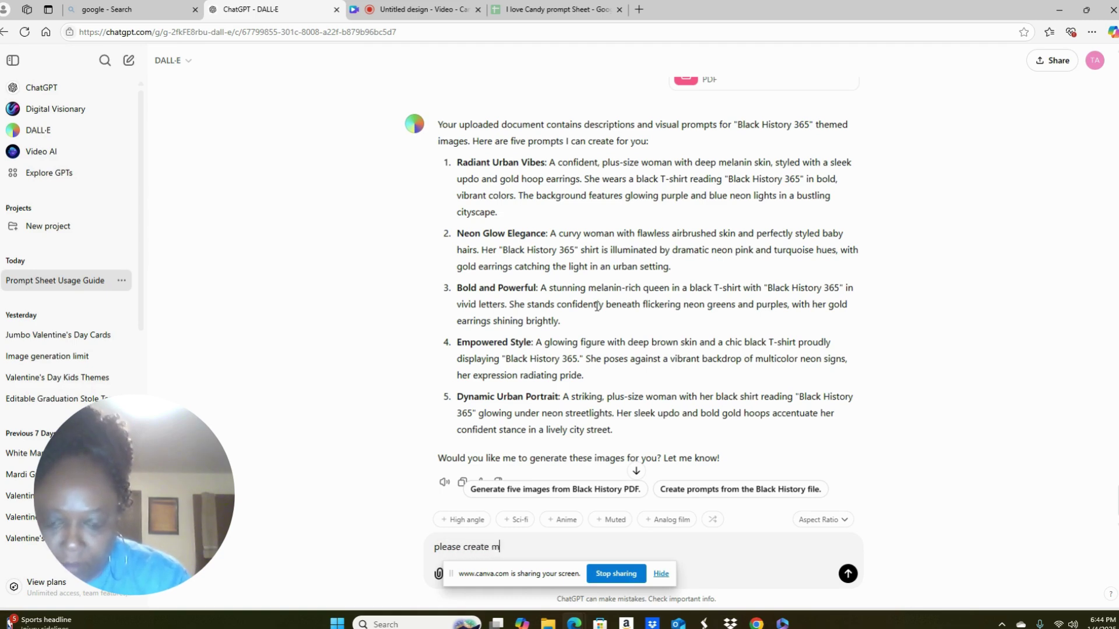
text(e 5 )
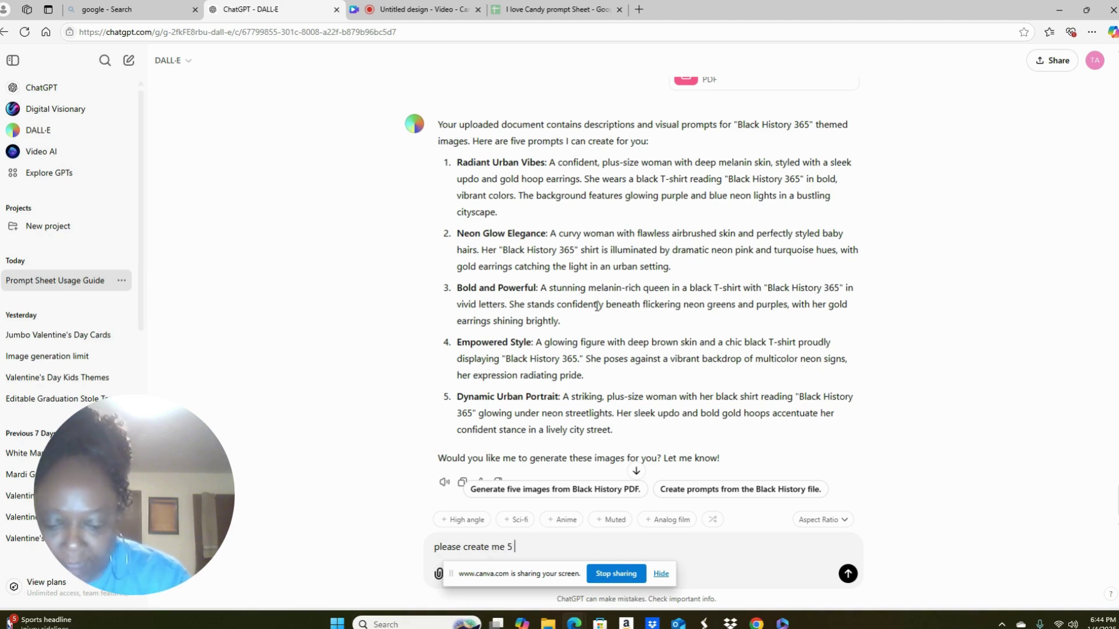
text(images)
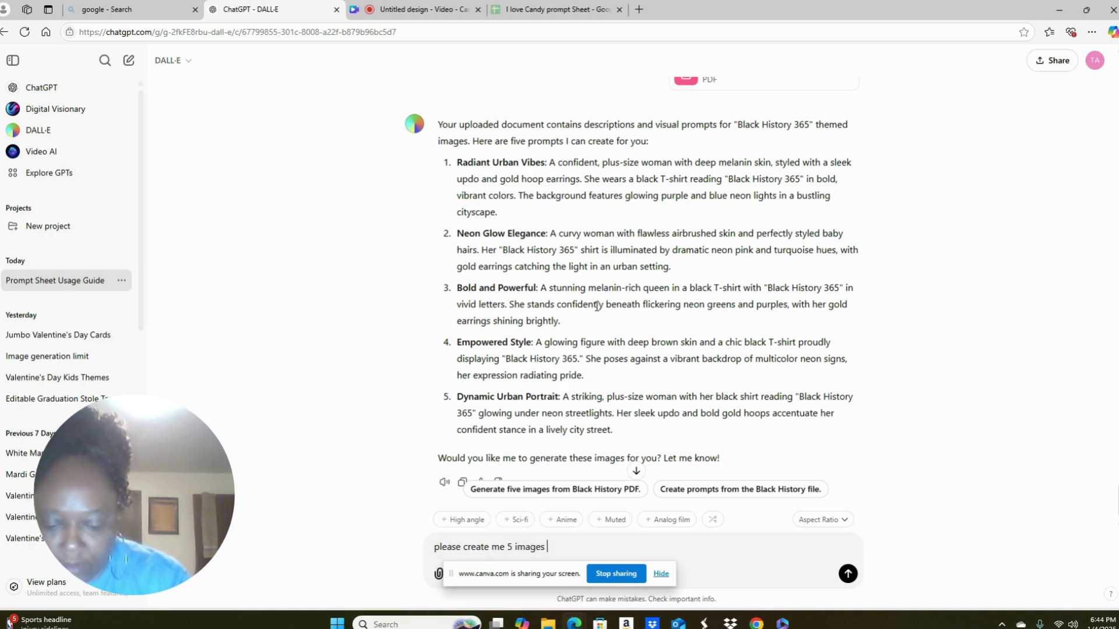
text( using the)
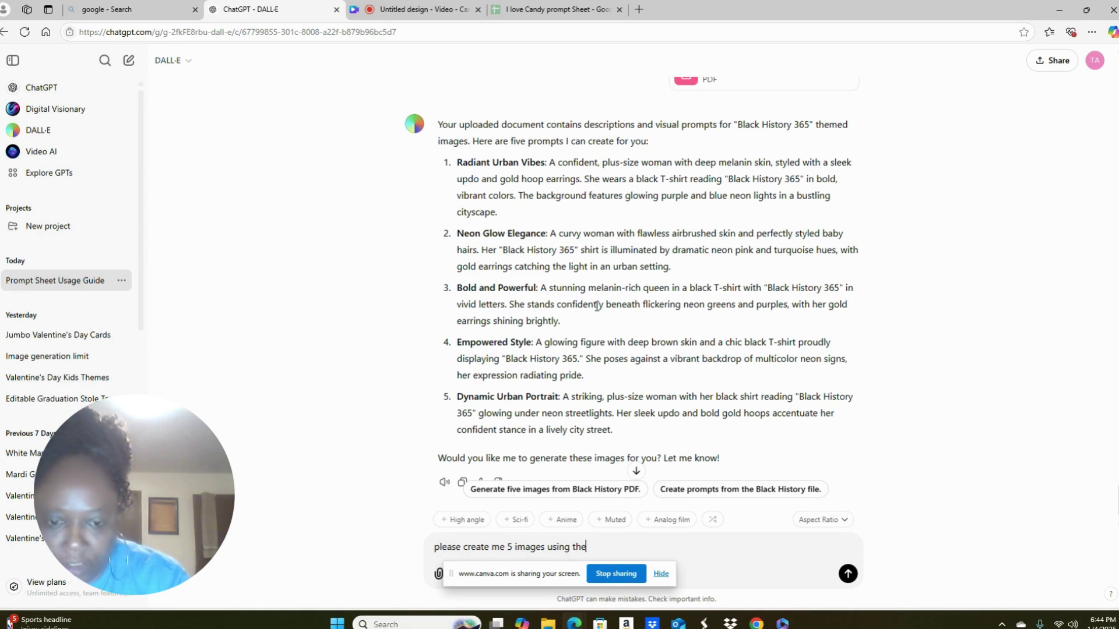
text( prompts)
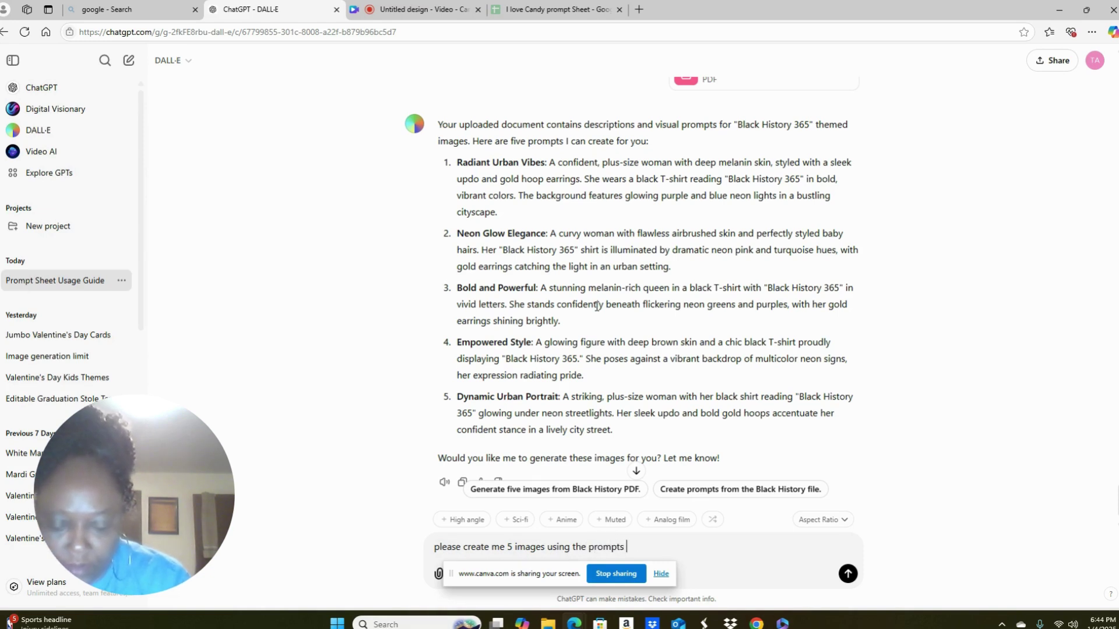
text( above)
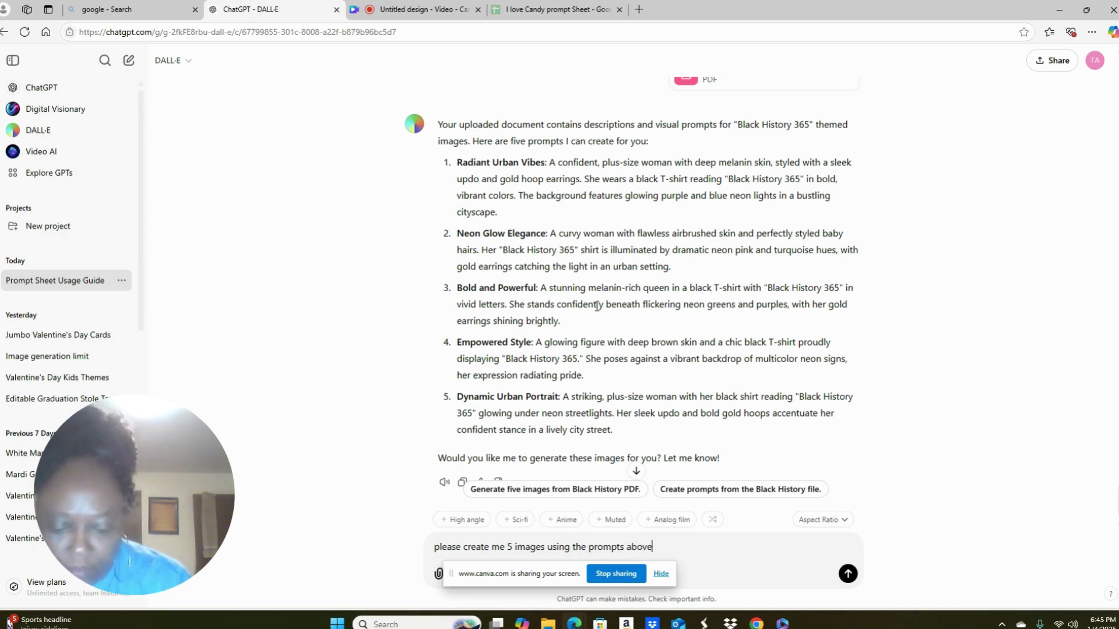
text( ple)
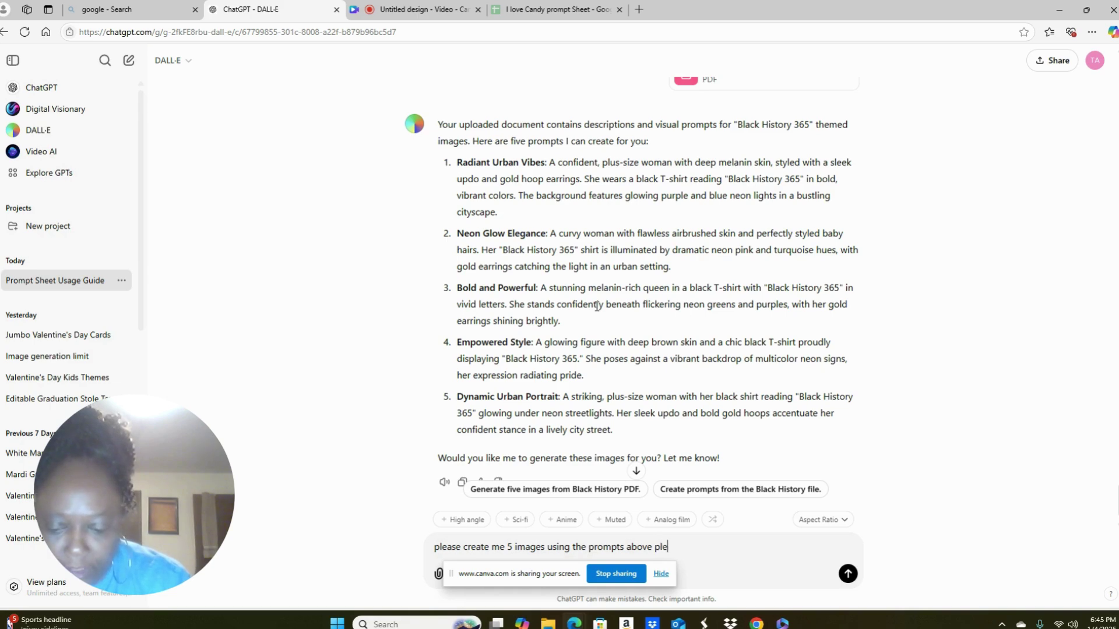
text(ase no)
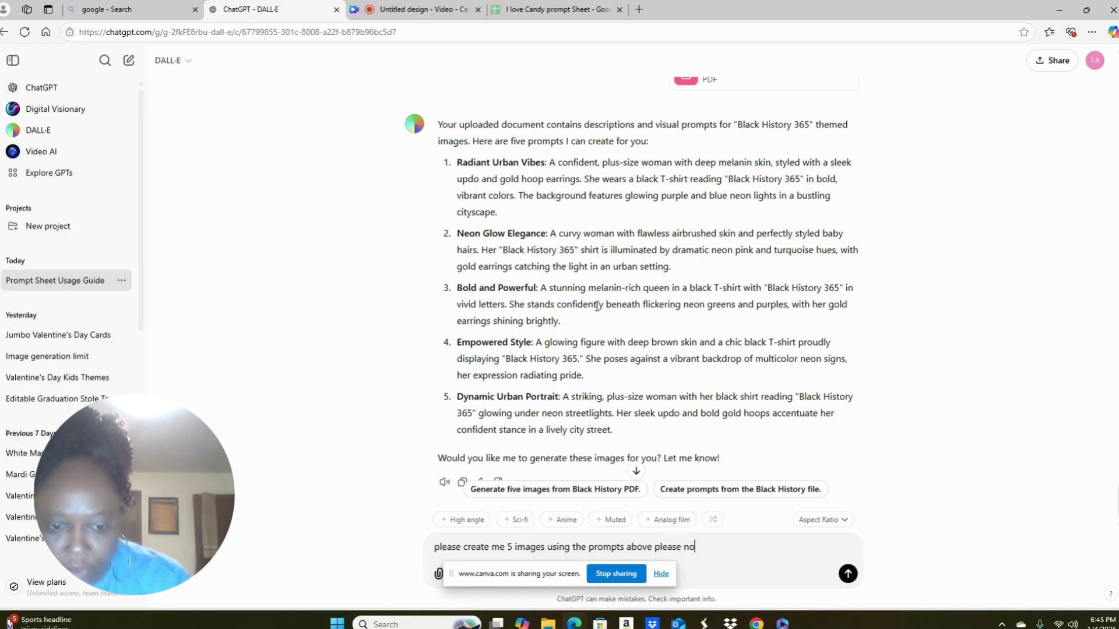
text( generatio)
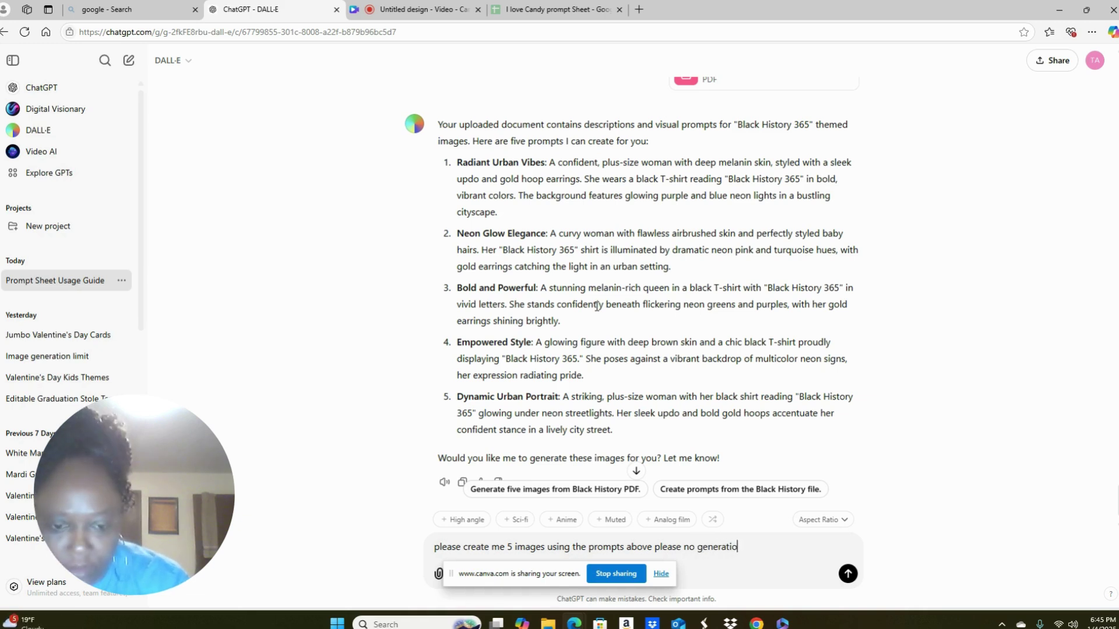
text(ns i)
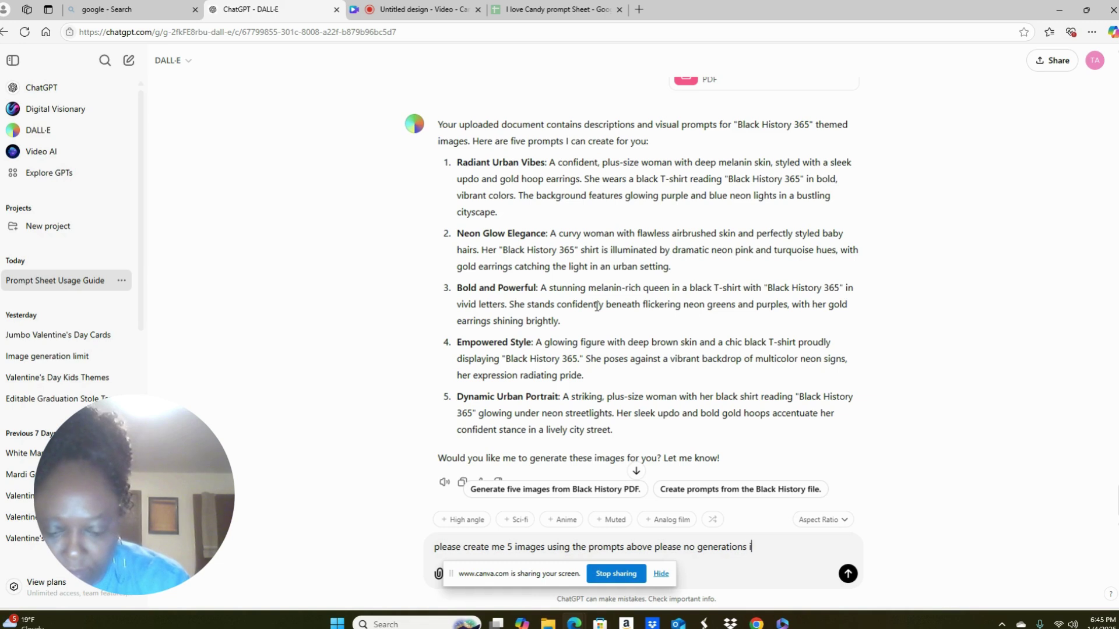
text(nb)
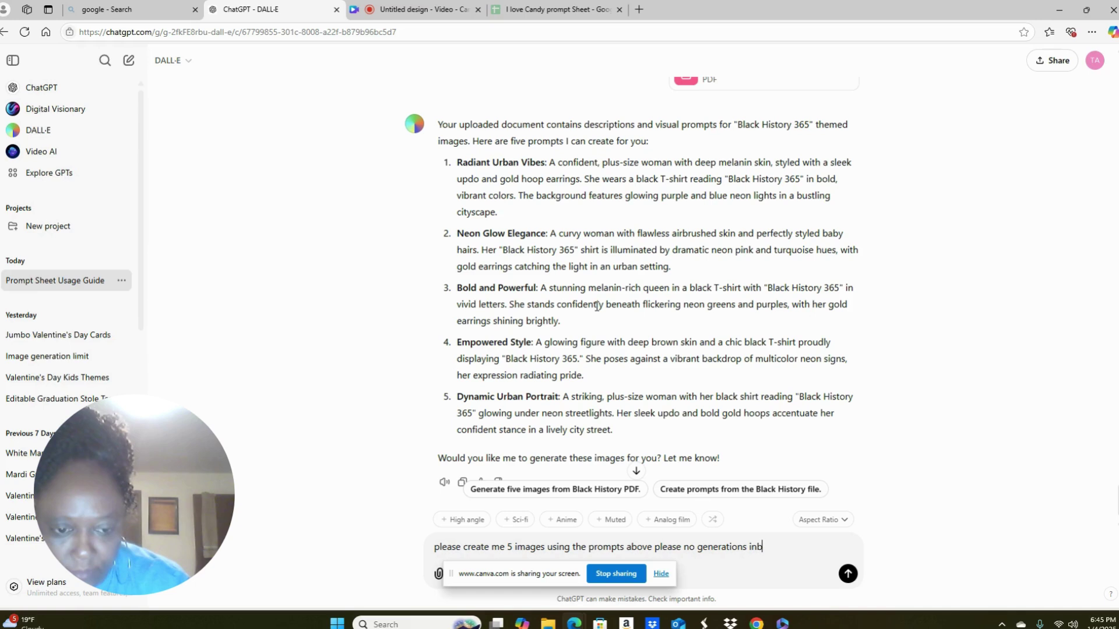
text(e  between)
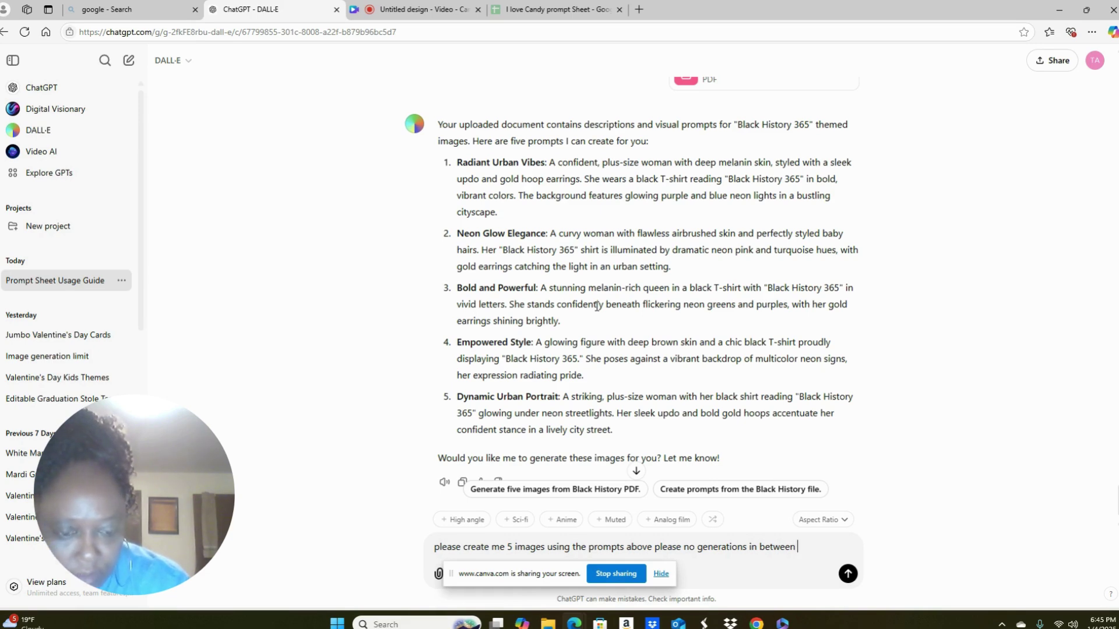
key(BackSpace)
key(BackSpace)
key(BackSpace)
key(BackSpace)
key(BackSpace)
key(BackSpace)
key(BackSpace)
key(BackSpace)
key(BackSpace)
key(BackSpace)
key(BackSpace)
key(BackSpace)
key(BackSpace)
key(BackSpace)
key(BackSpace)
key(BackSpace)
key(BackSpace)
key(BackSpace)
key(BackSpace)
key(BackSpace)
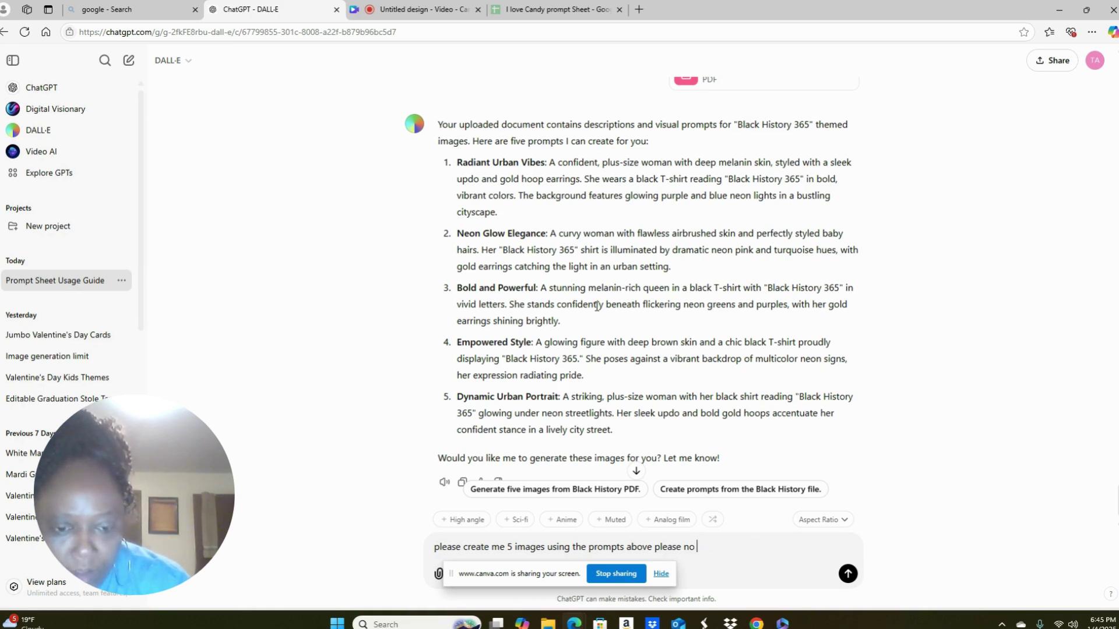
Step: Complete the unsent DALL·E message so that it ends with "please no breaks in between generations"
text(break)
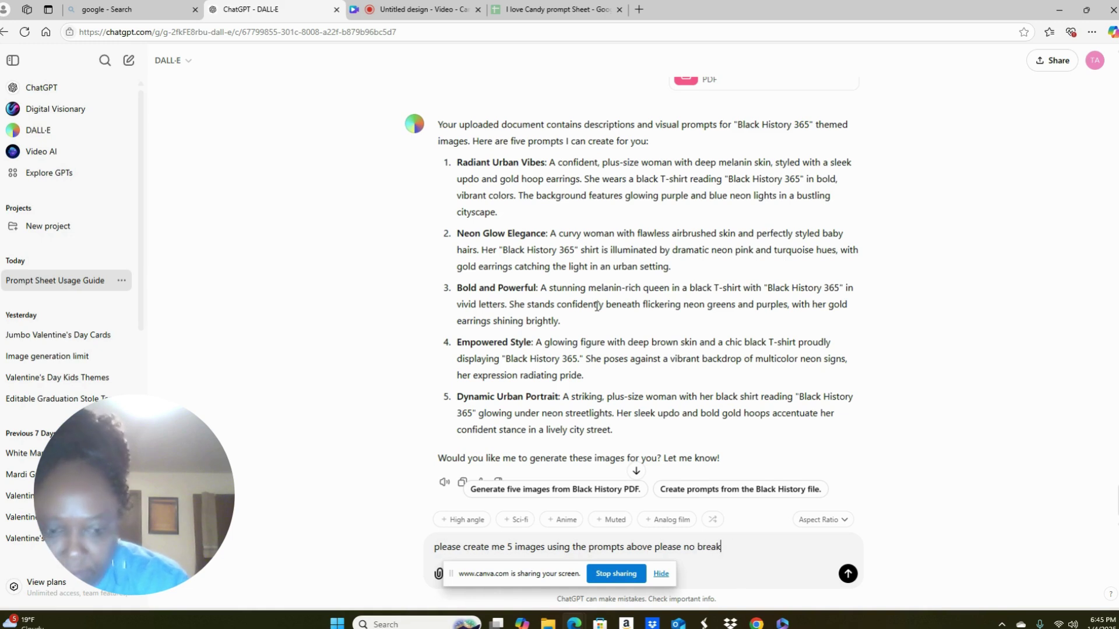
text(s in be)
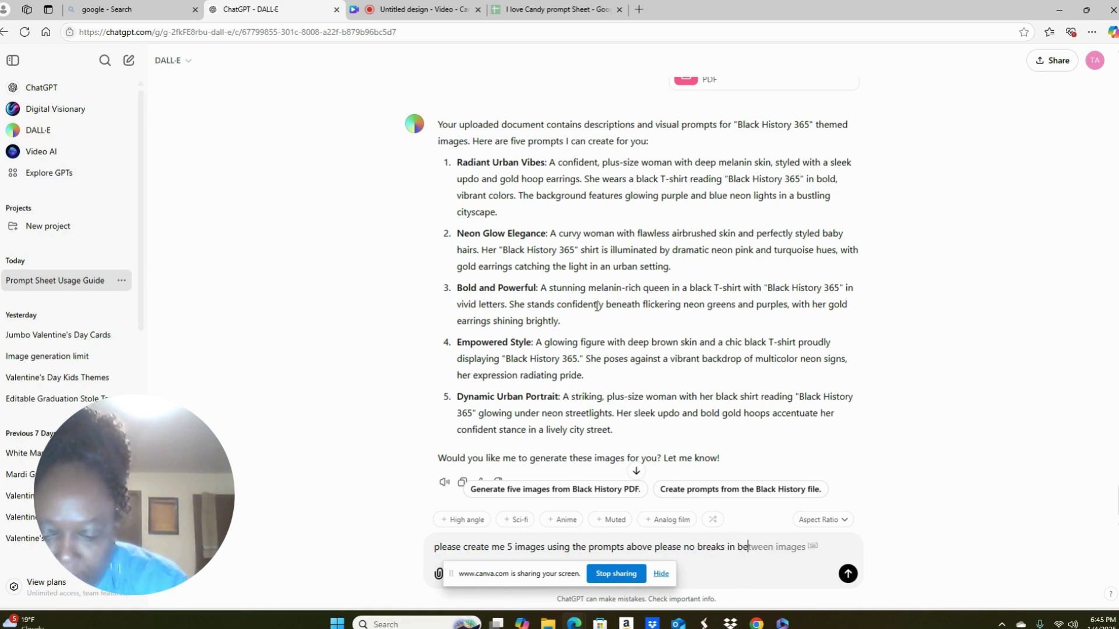
text(tween)
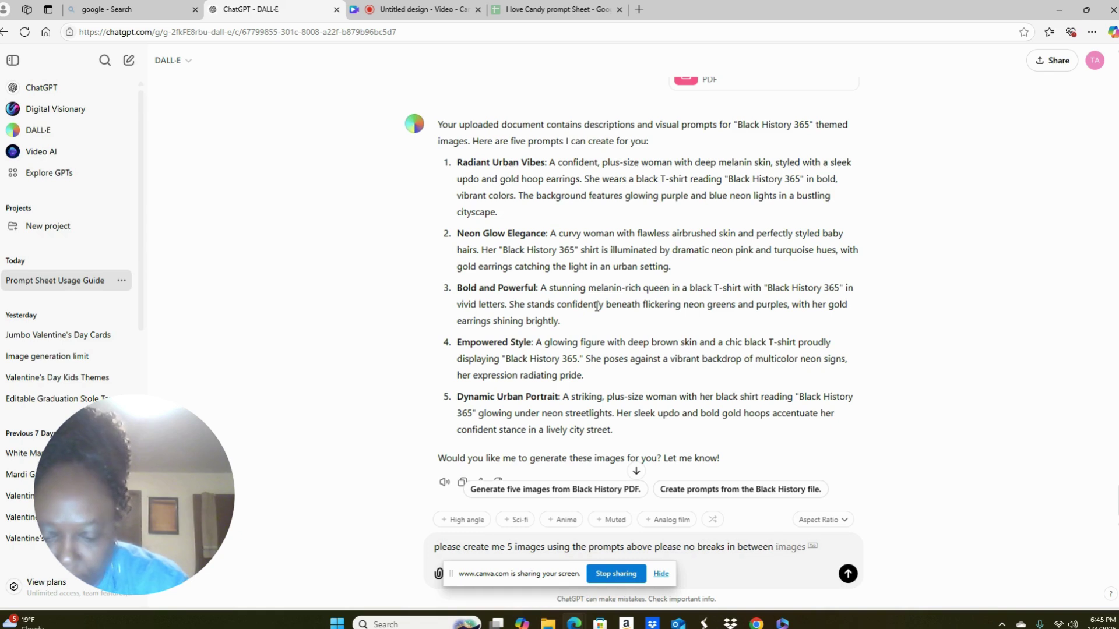
text( generat)
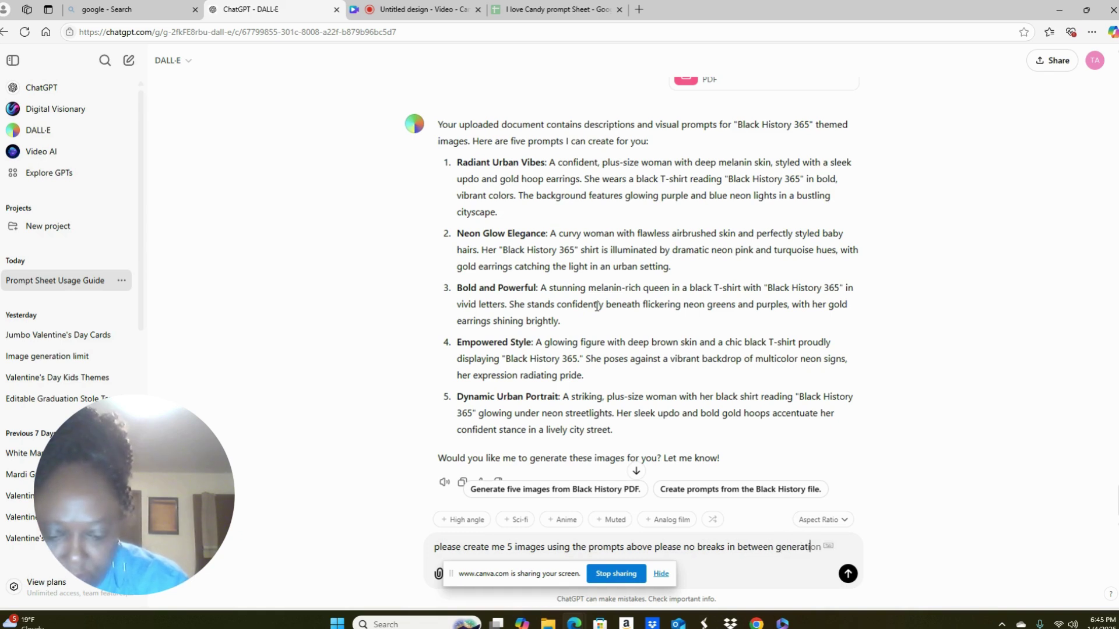
text(ions)
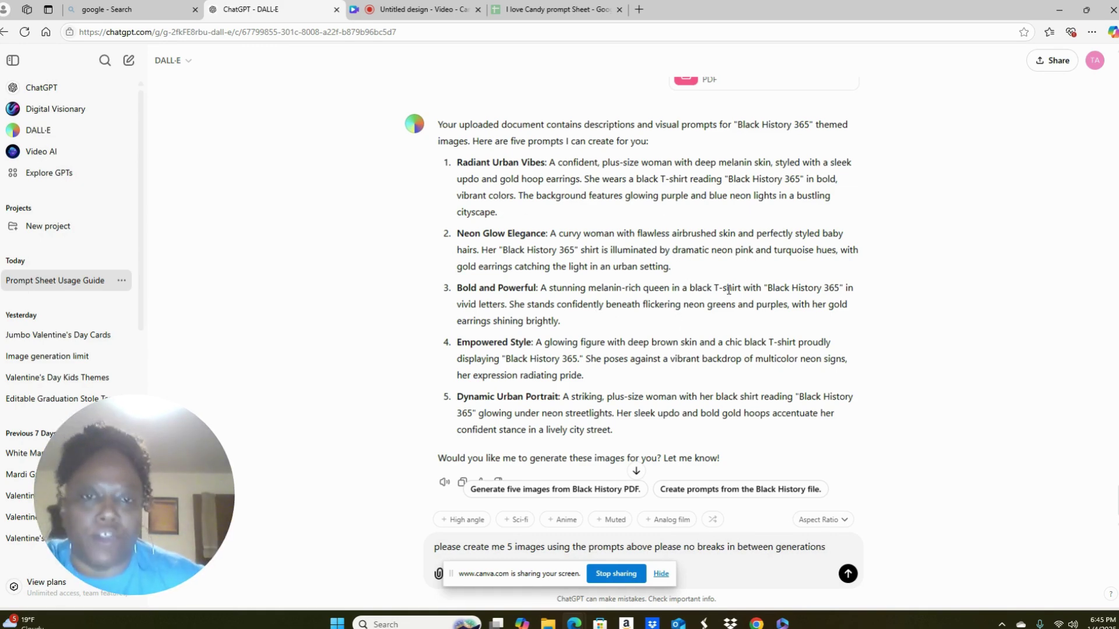
Step: Review the five Black History 365 prompts and the earlier candy and Valentine images in the DALL·E conversation
scroll(728, 289, up, 3)
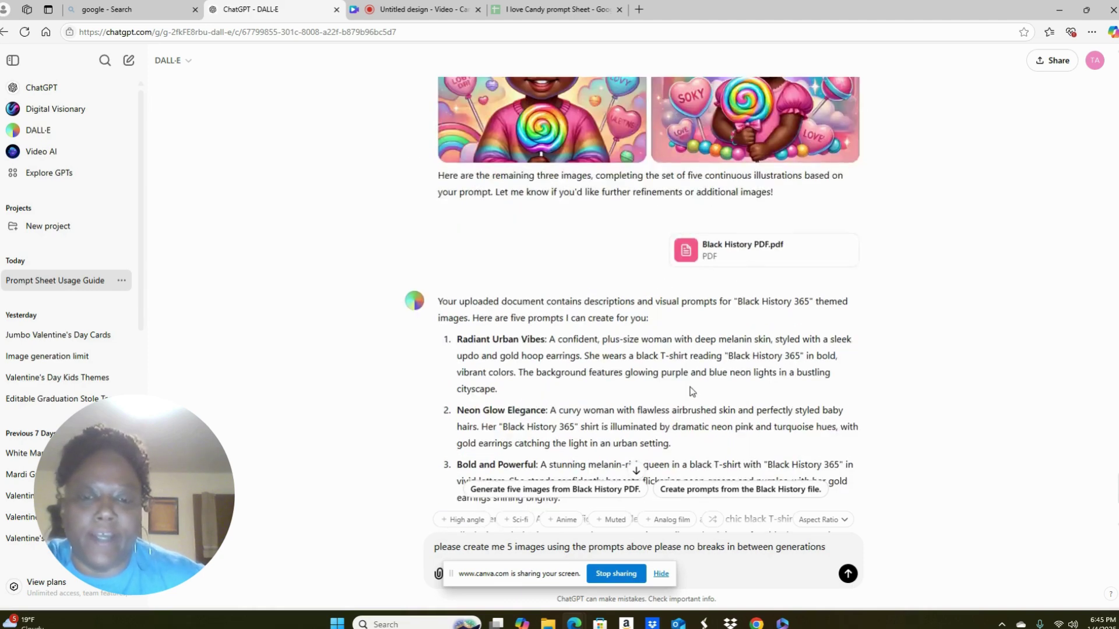
scroll(749, 328, down, 3)
scroll(756, 153, up, 3)
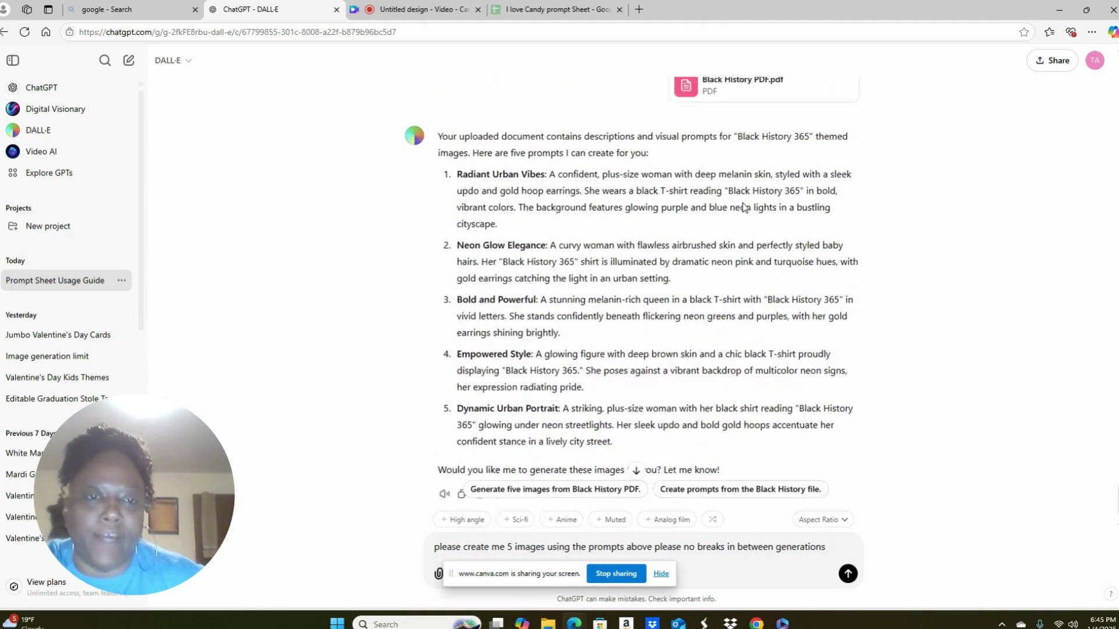
scroll(682, 309, down, 2)
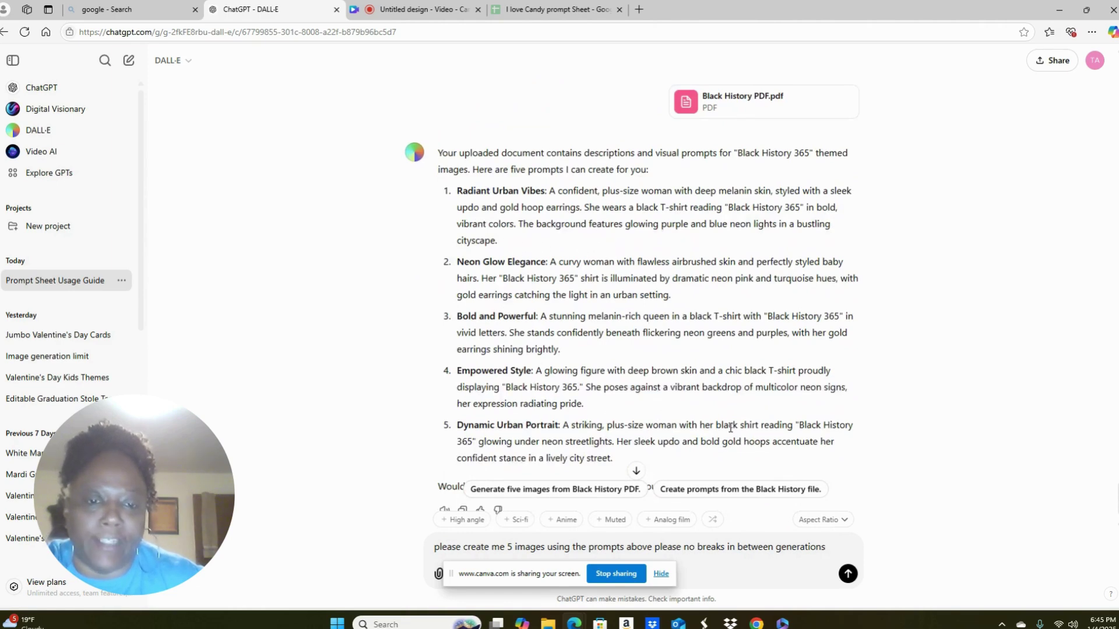
scroll(734, 423, up, 10)
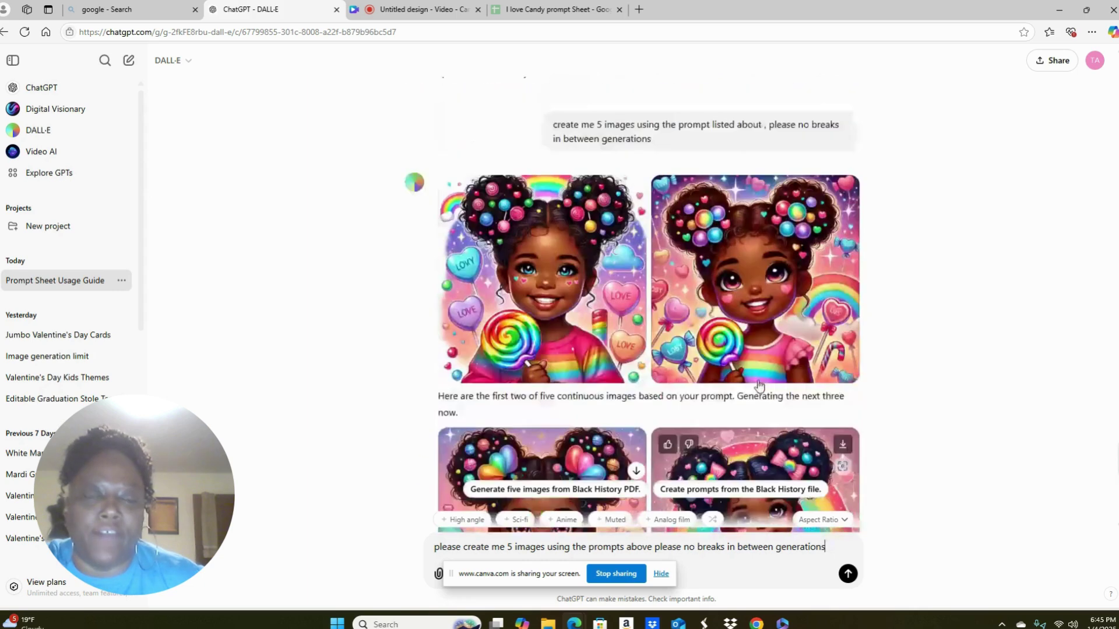
scroll(751, 367, up, 10)
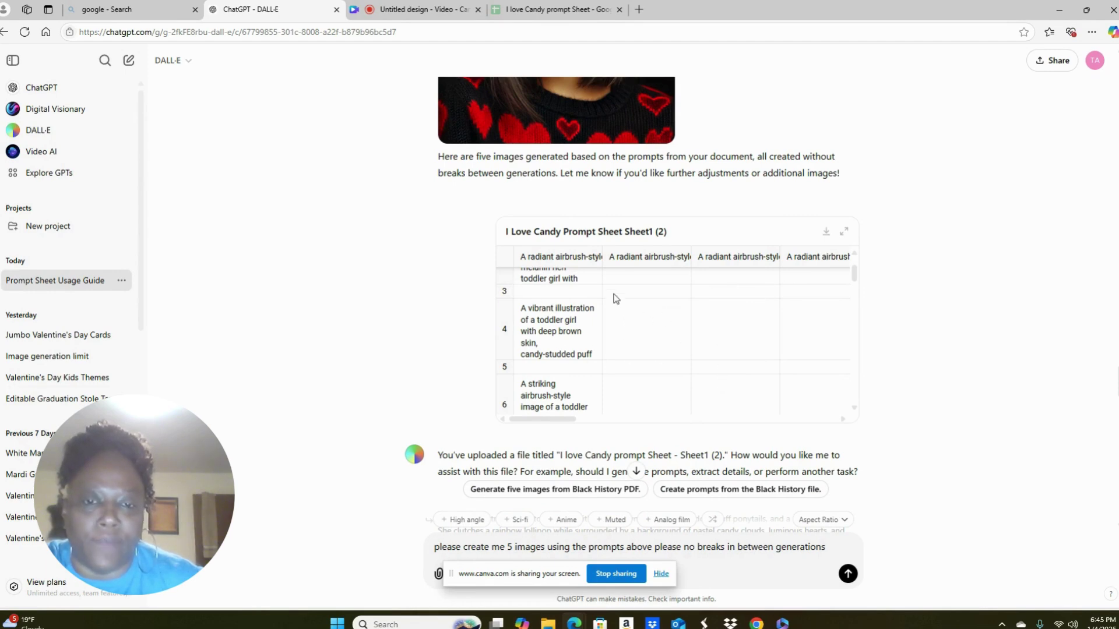
scroll(733, 341, up, 5)
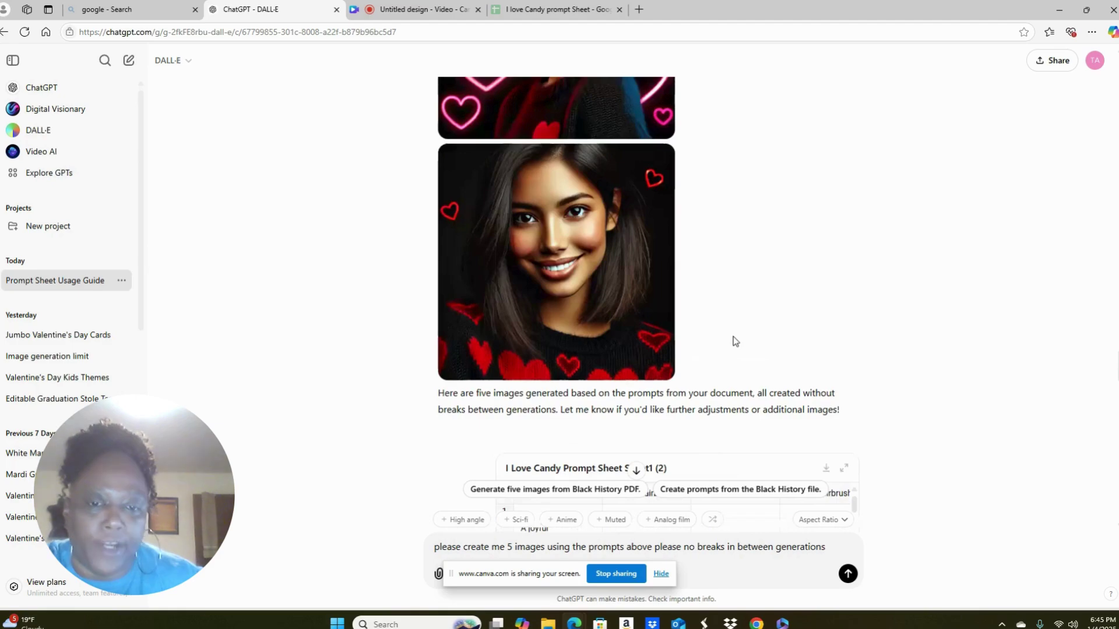
scroll(735, 342, down, 15)
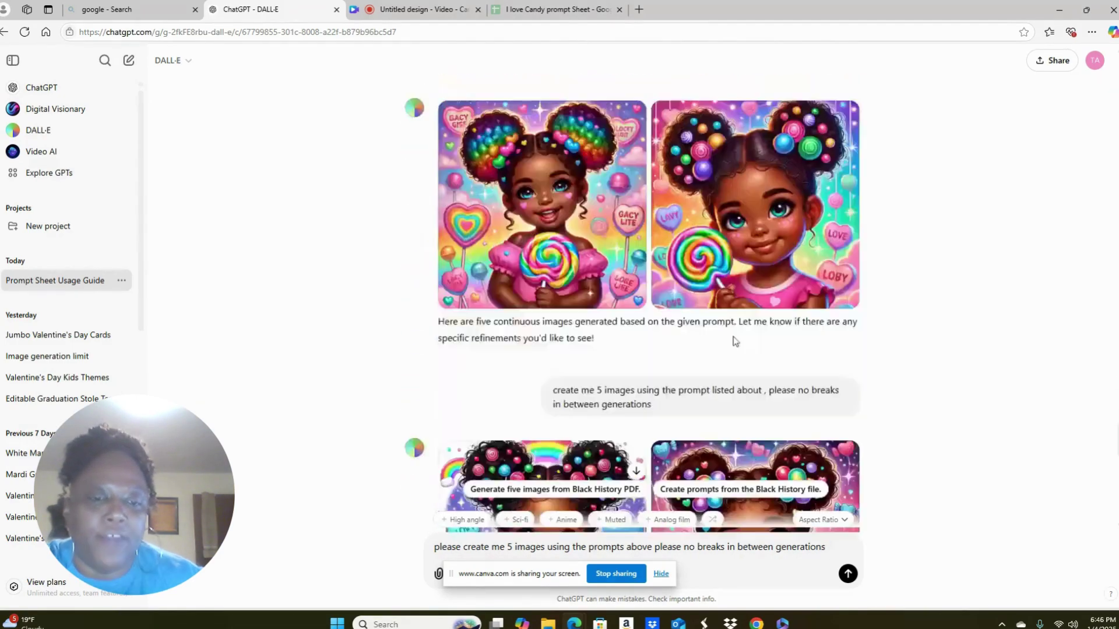
scroll(735, 341, down, 15)
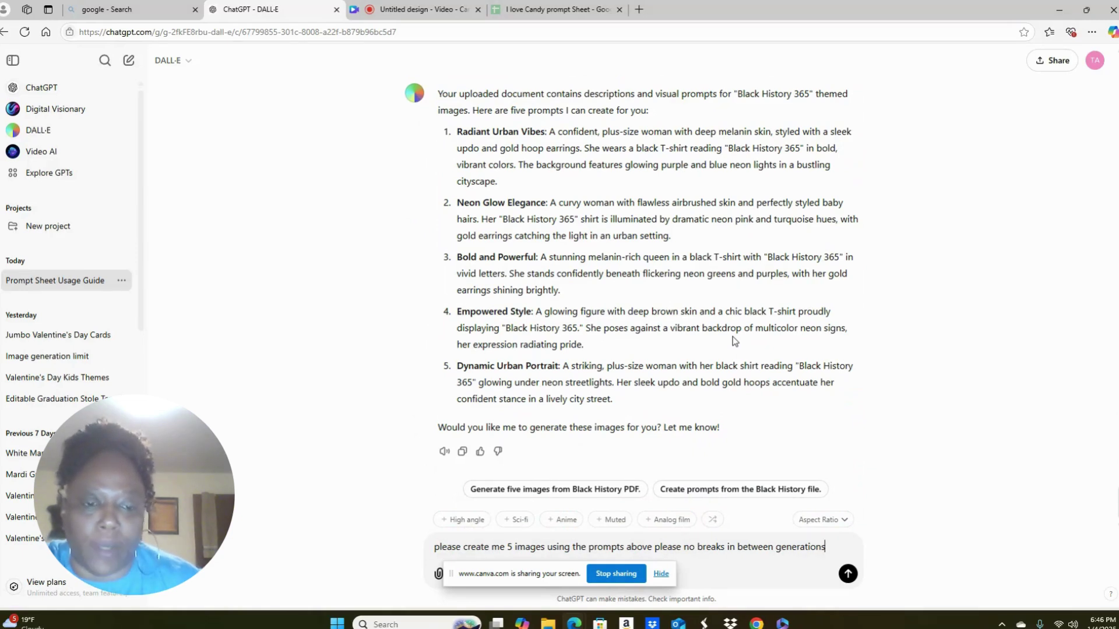
Step: Send the five-image request to DALL·E and compare the generated Black History 365 images with the listed prompts
click(848, 575)
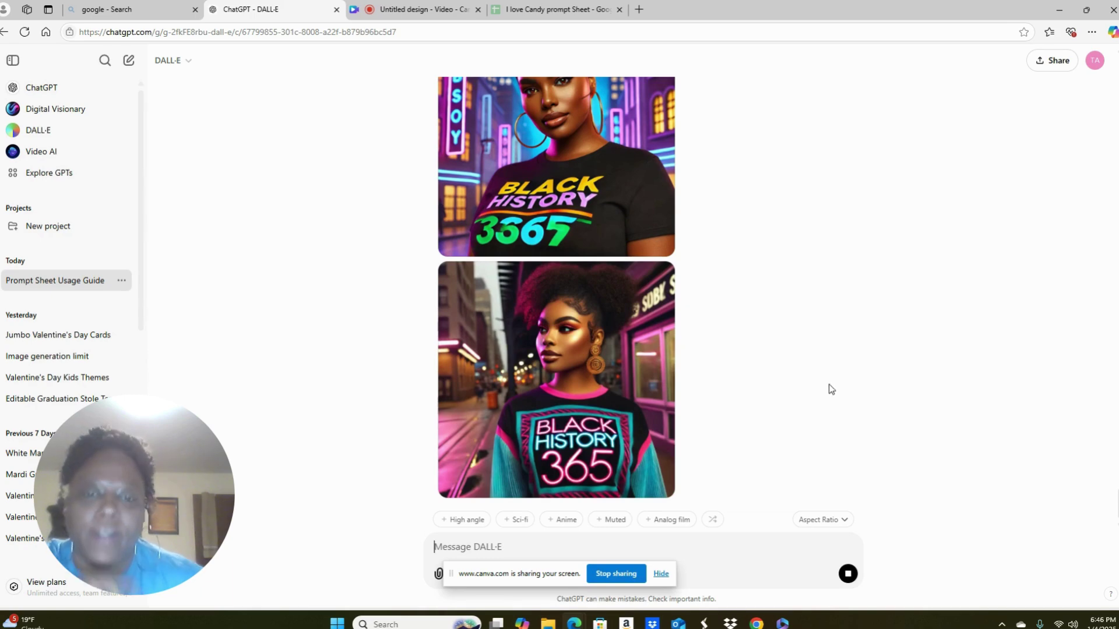
scroll(831, 389, up, 3)
scroll(831, 389, down, 4)
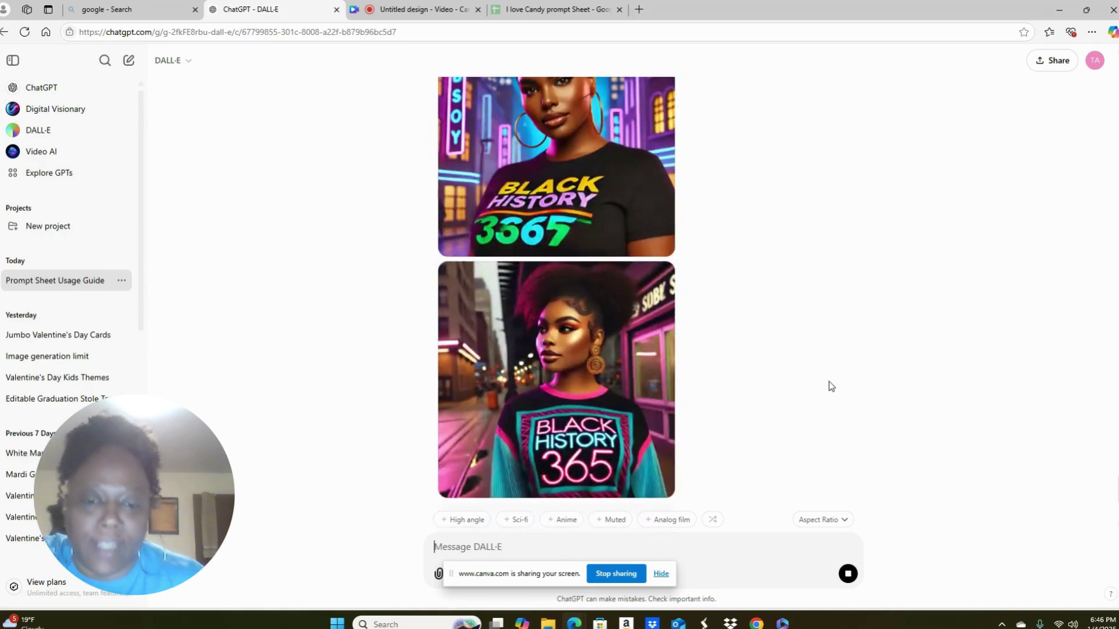
scroll(828, 381, down, 2)
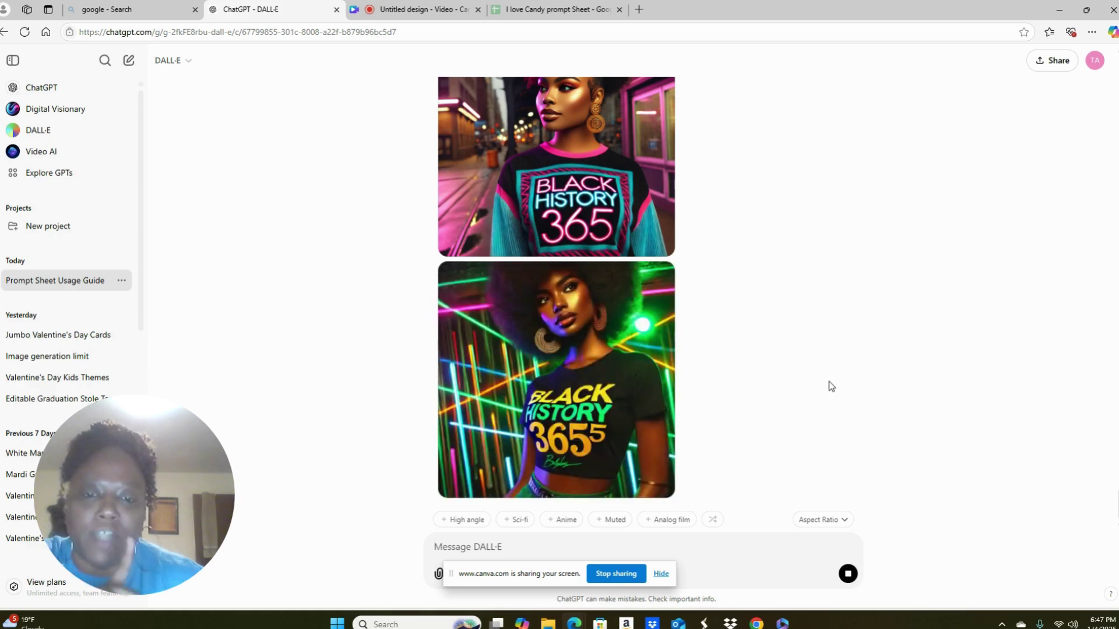
scroll(828, 381, up, 3)
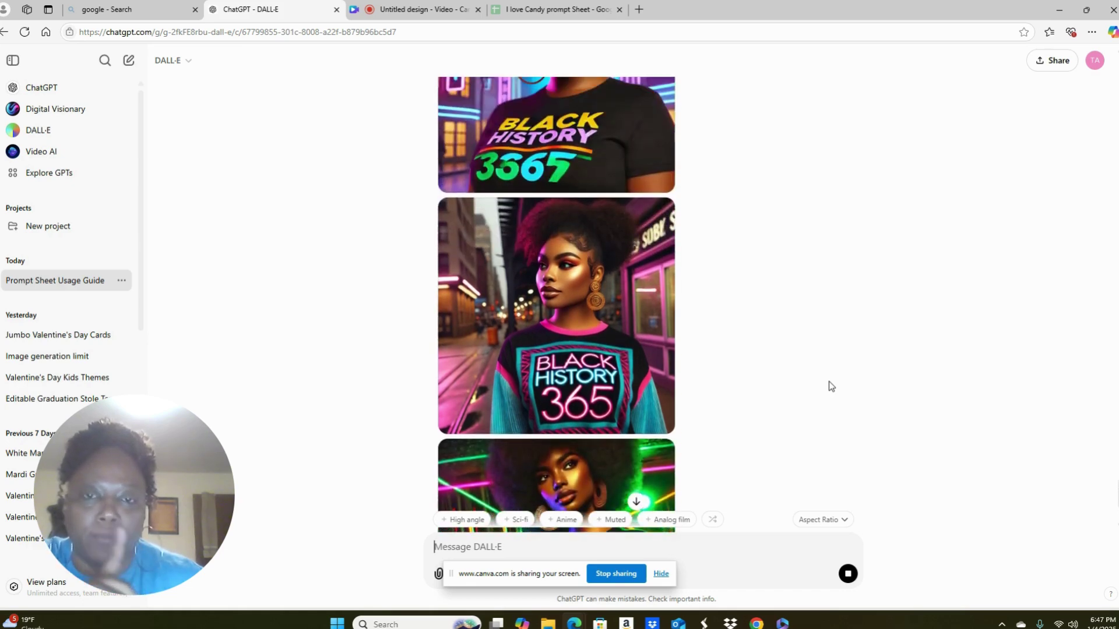
scroll(826, 377, down, 3)
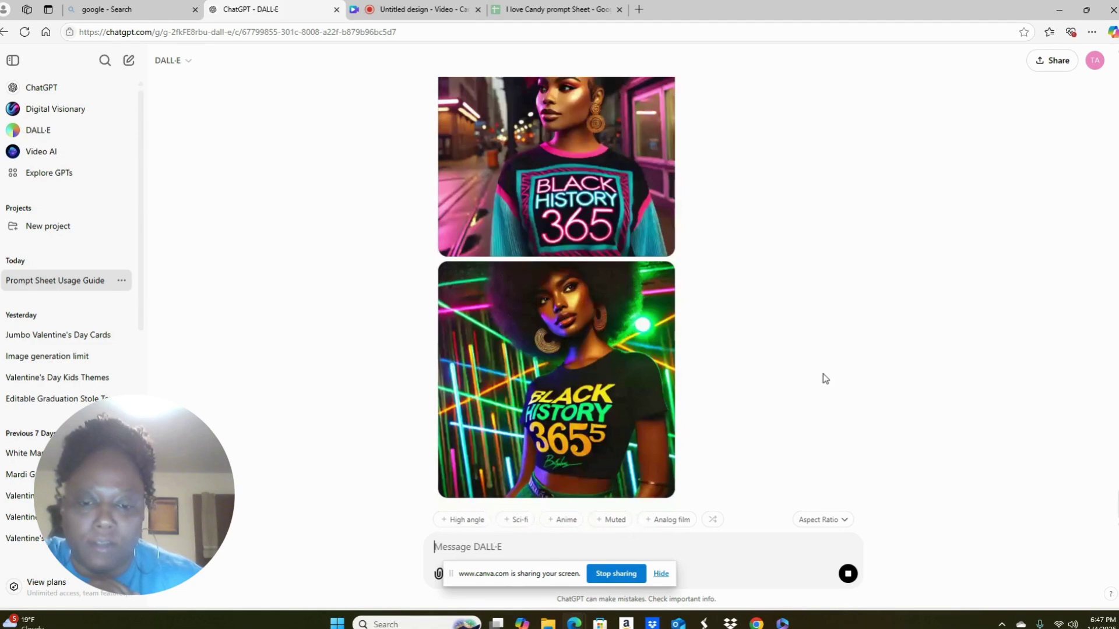
scroll(824, 373, up, 10)
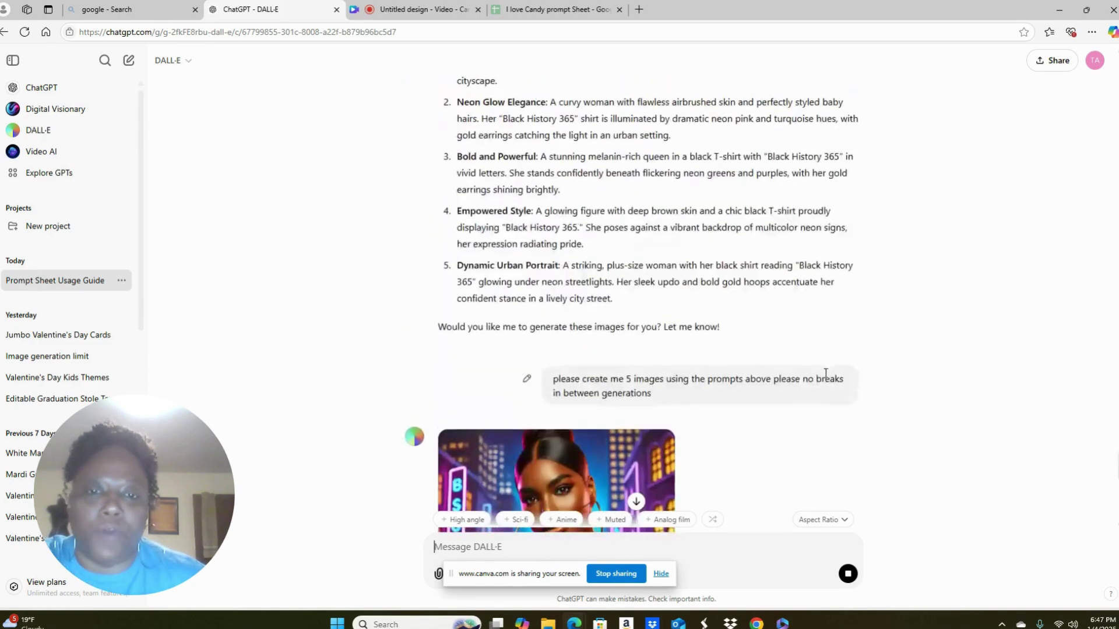
scroll(826, 372, up, 2)
scroll(826, 372, down, 6)
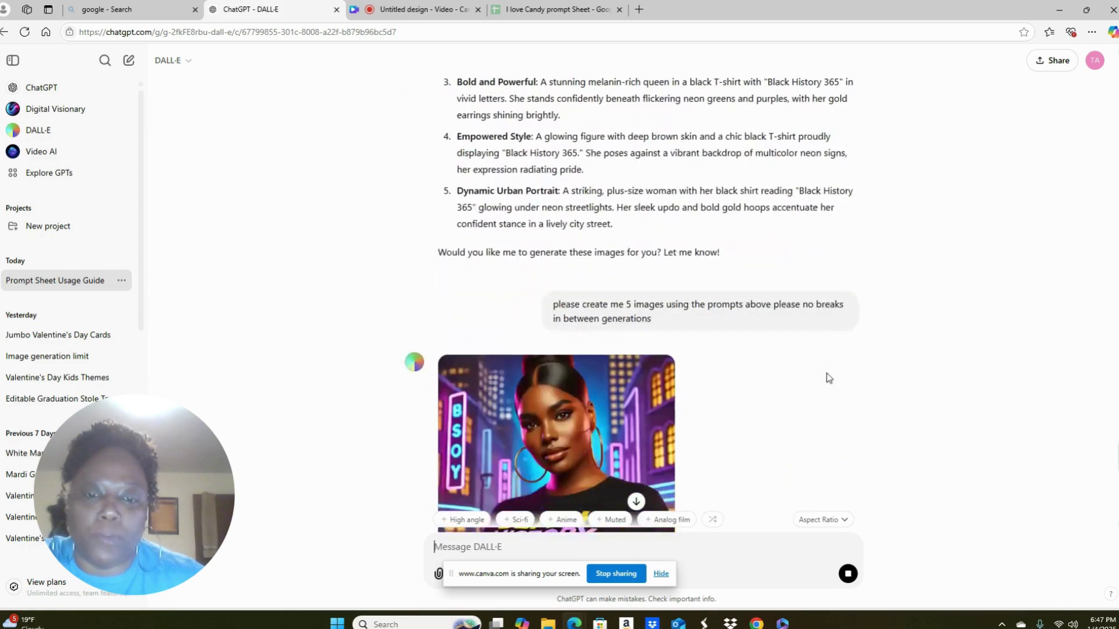
scroll(827, 372, down, 3)
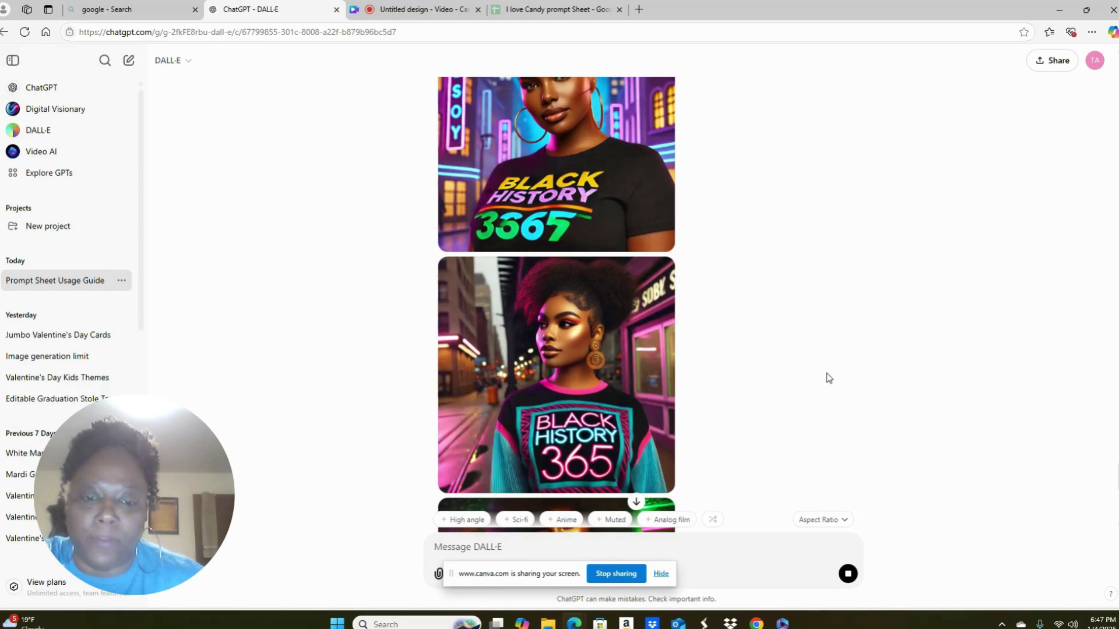
scroll(826, 372, up, 4)
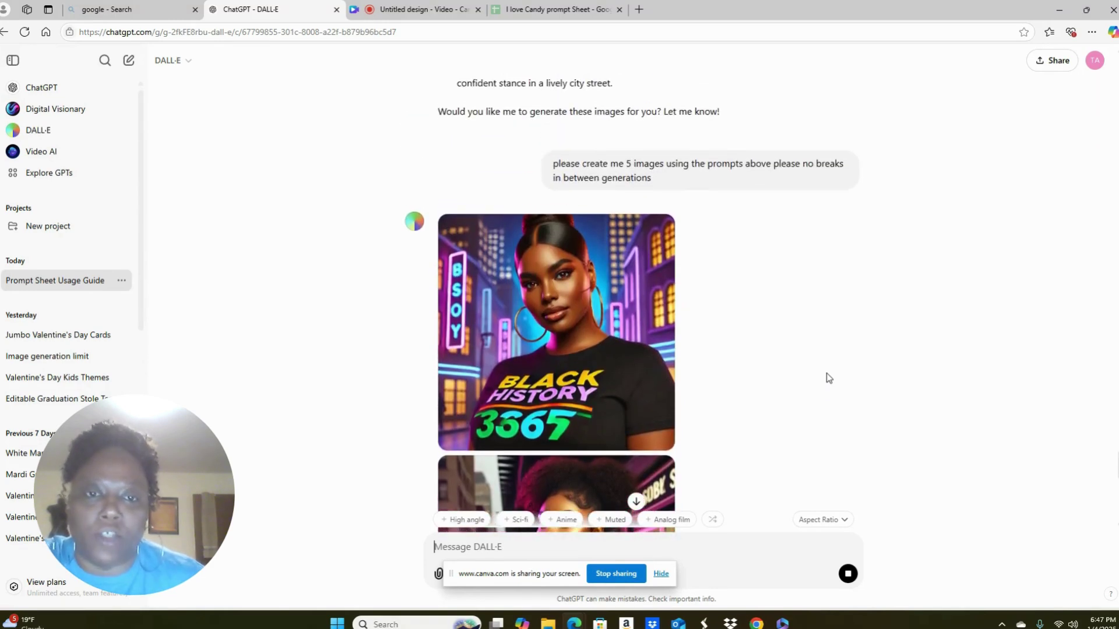
scroll(828, 378, up, 3)
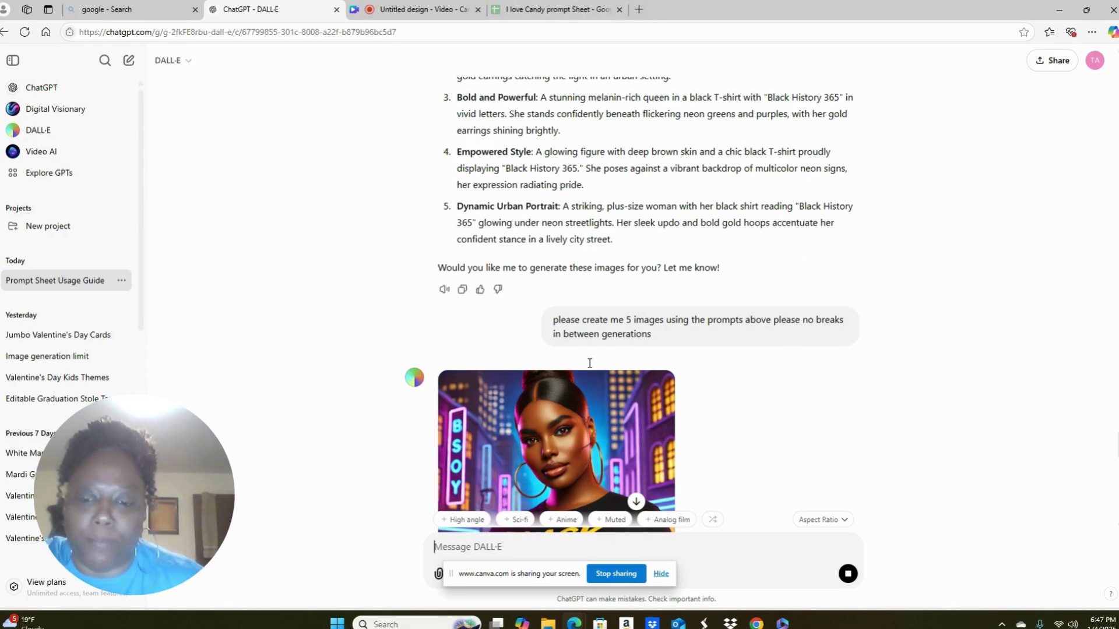
Step: Switch to File Explorer and open the Black History PDF from the Downloads folder
click(548, 622)
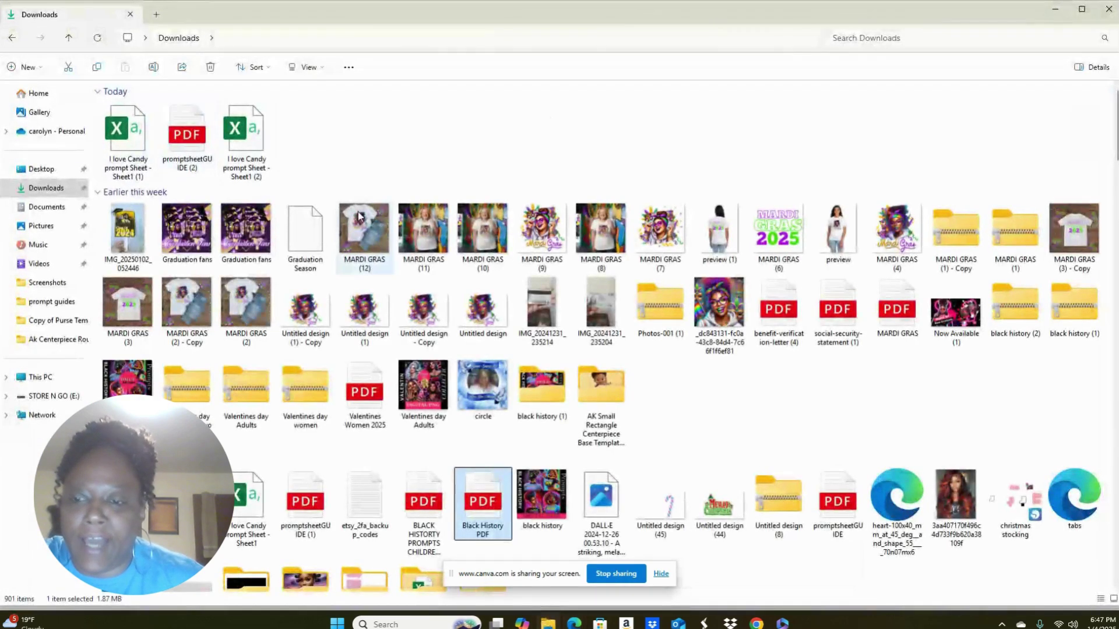
scroll(810, 325, down, 10)
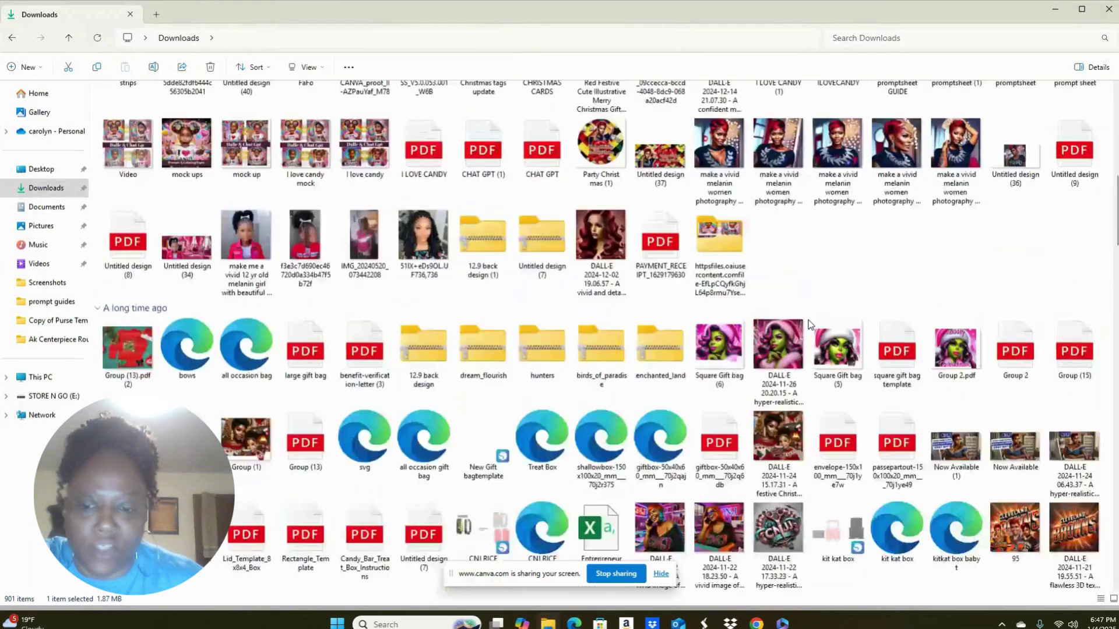
scroll(810, 325, up, 5)
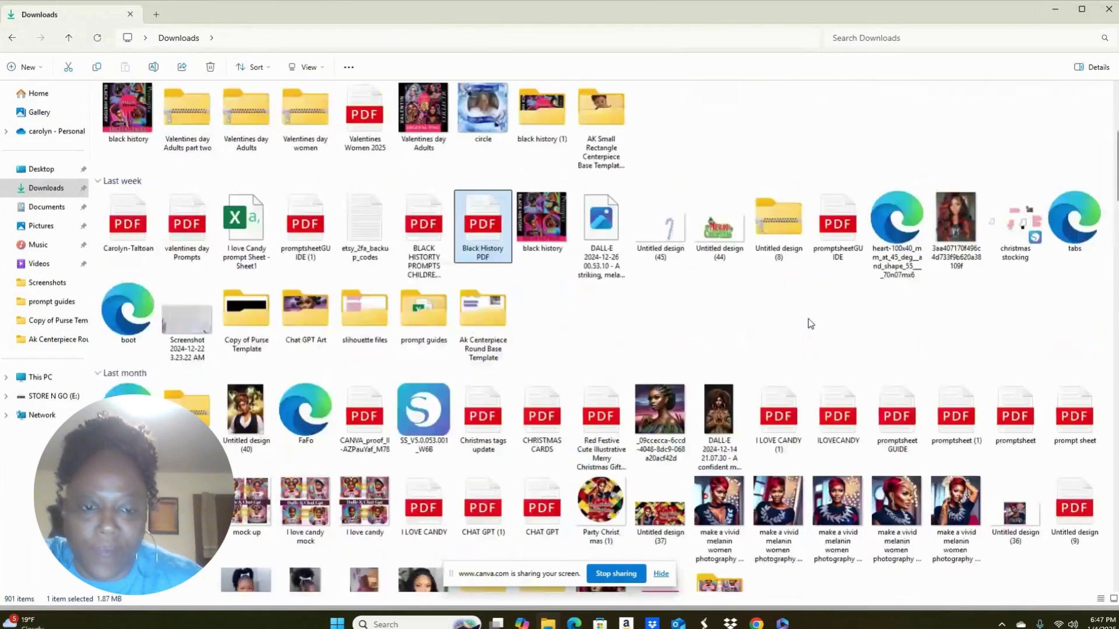
scroll(810, 325, up, 3)
scroll(809, 325, up, 2)
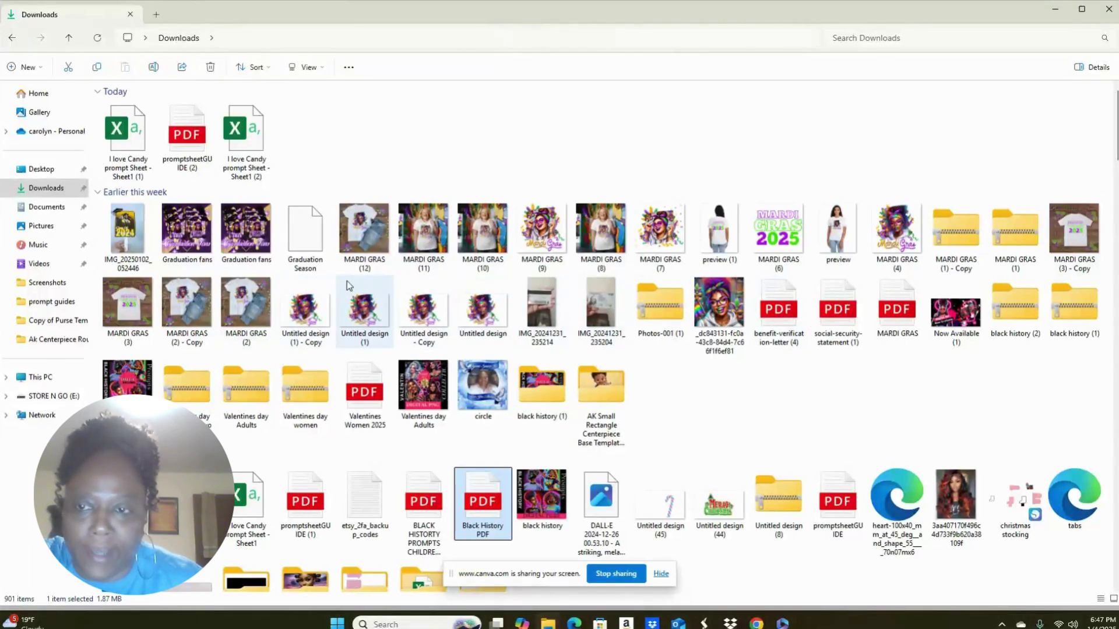
scroll(434, 279, down, 3)
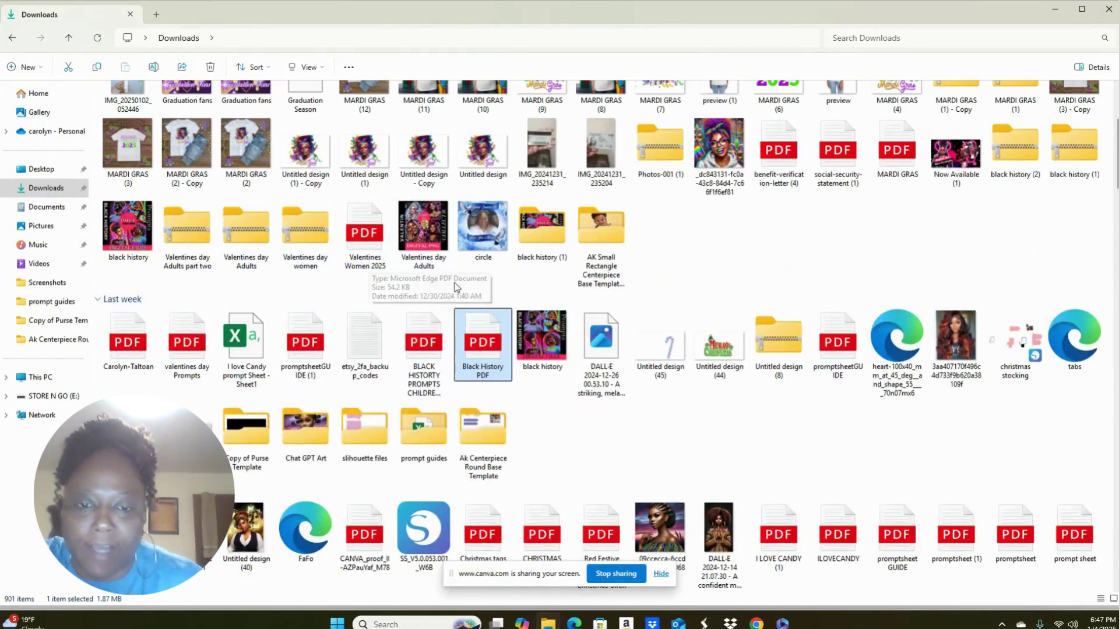
double_click(483, 340)
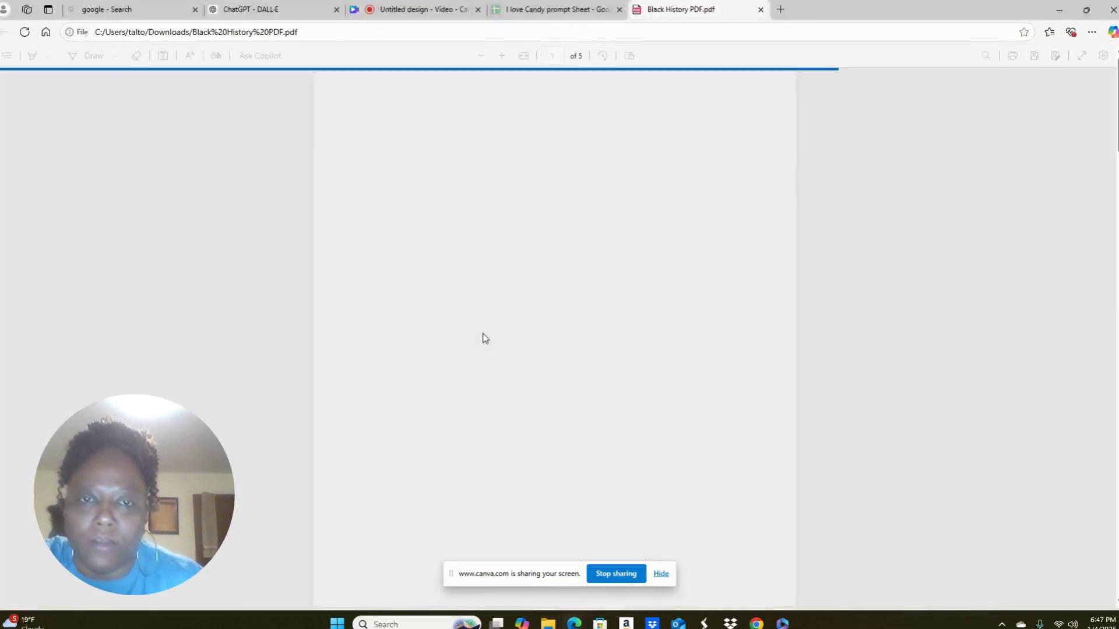
Step: Look through the numbered prompts in the Black History PDF and return to its first page
scroll(521, 311, up, 15)
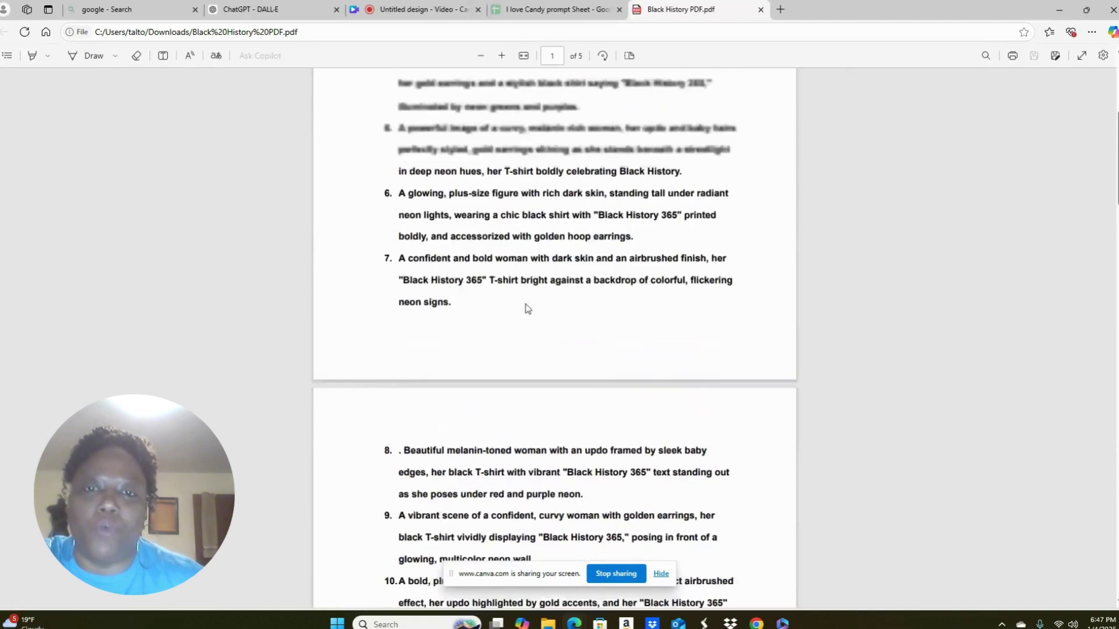
scroll(528, 303, down, 5)
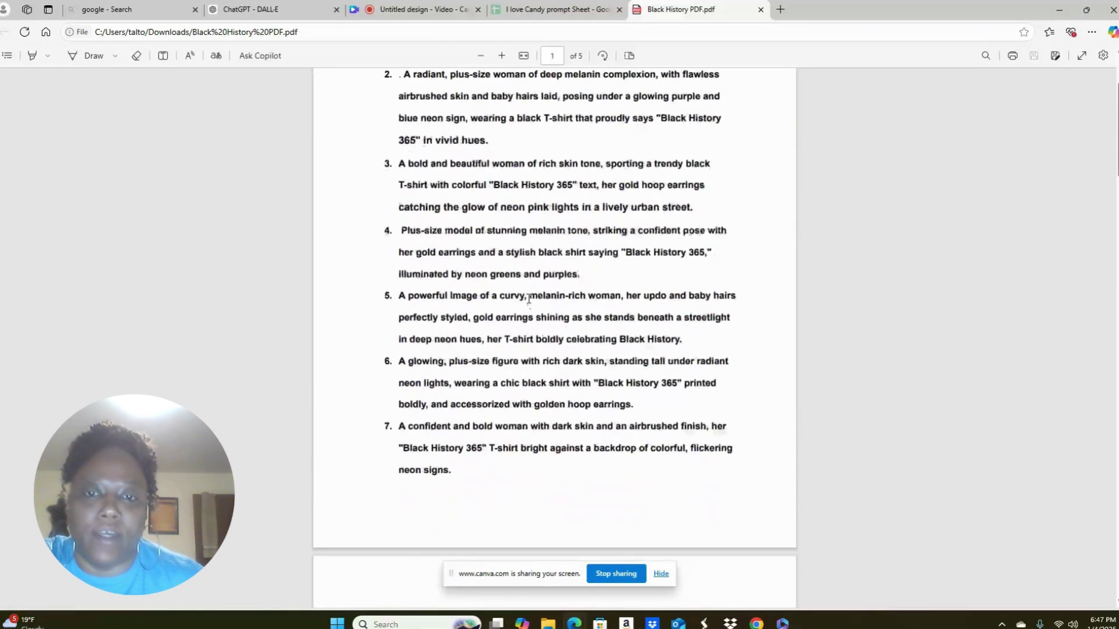
scroll(528, 299, down, 15)
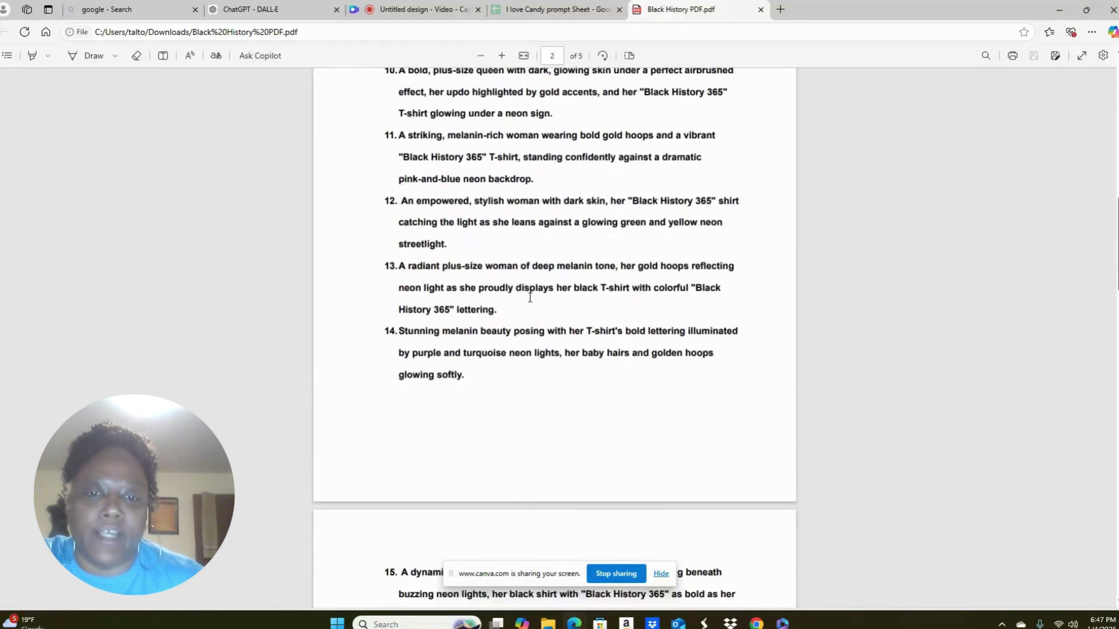
scroll(530, 298, down, 10)
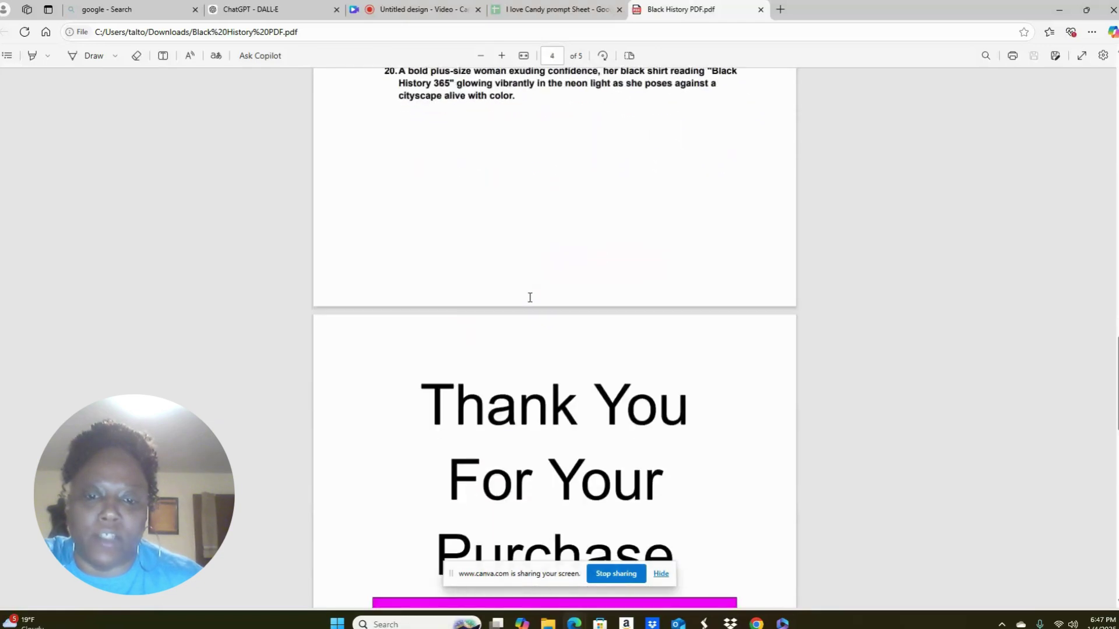
scroll(530, 300, up, 15)
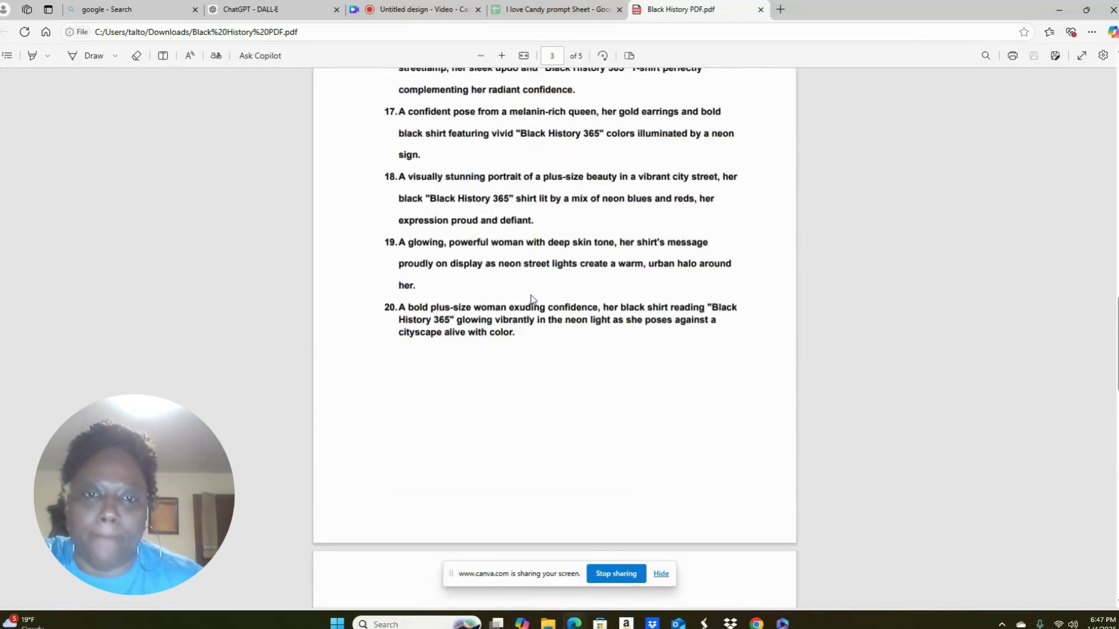
scroll(531, 294, up, 15)
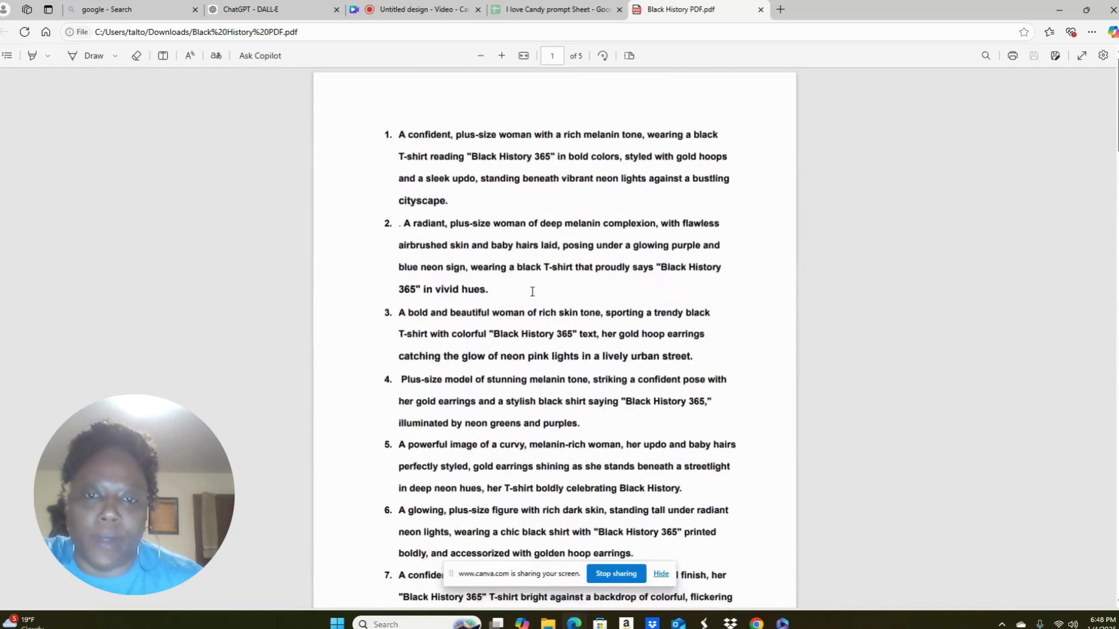
Step: Read through the Black History PDF's numbered prompts and thank-you page, and return to the first page
scroll(532, 292, down, 10)
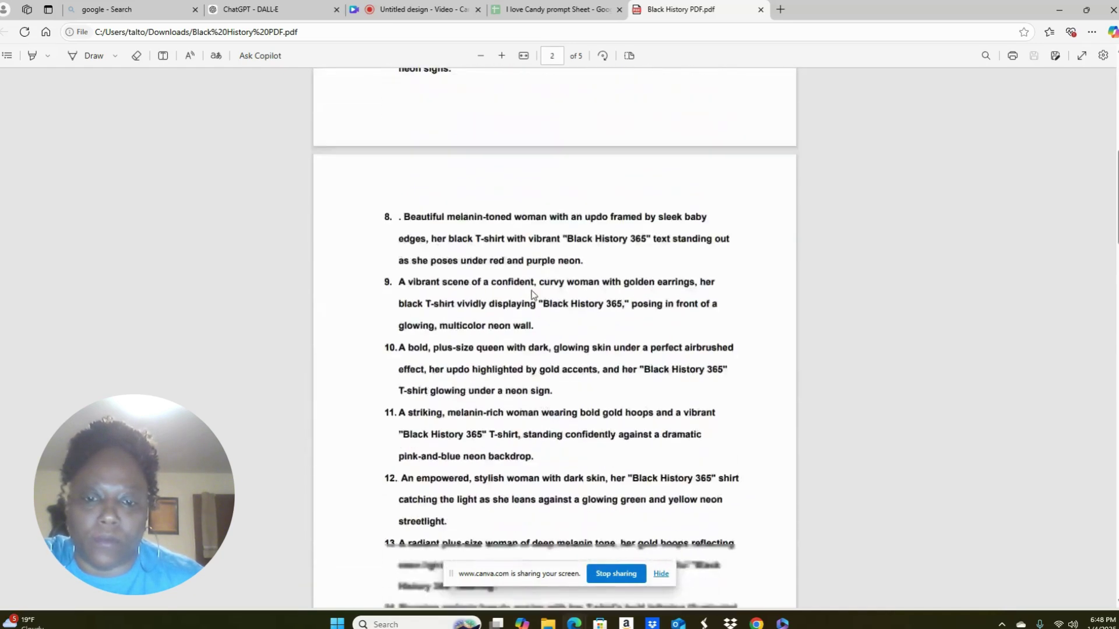
scroll(531, 294, down, 10)
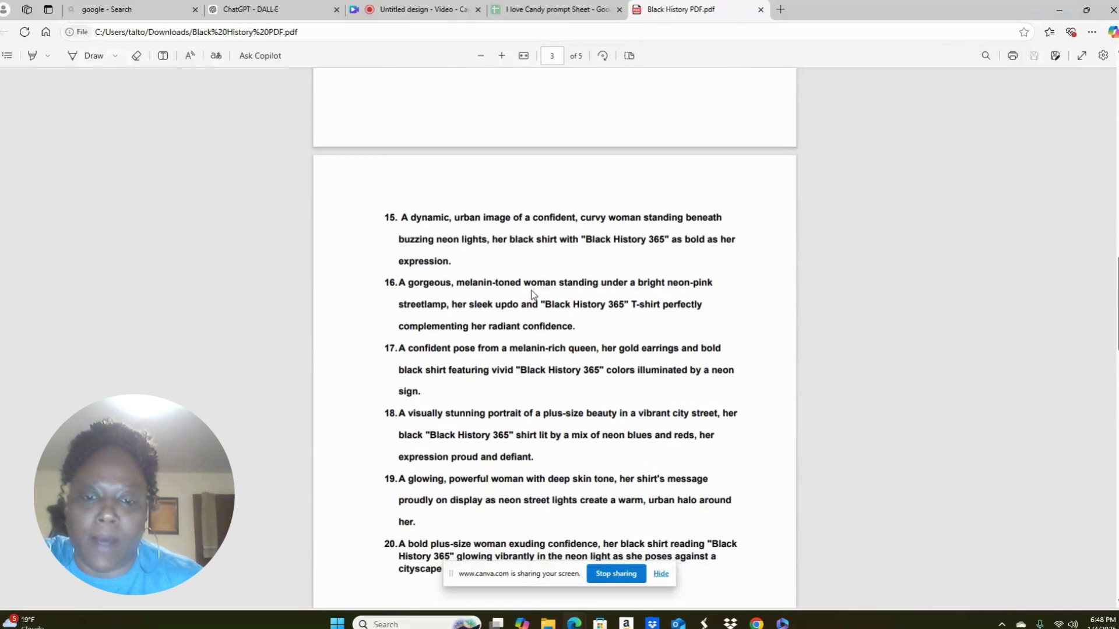
scroll(532, 290, down, 6)
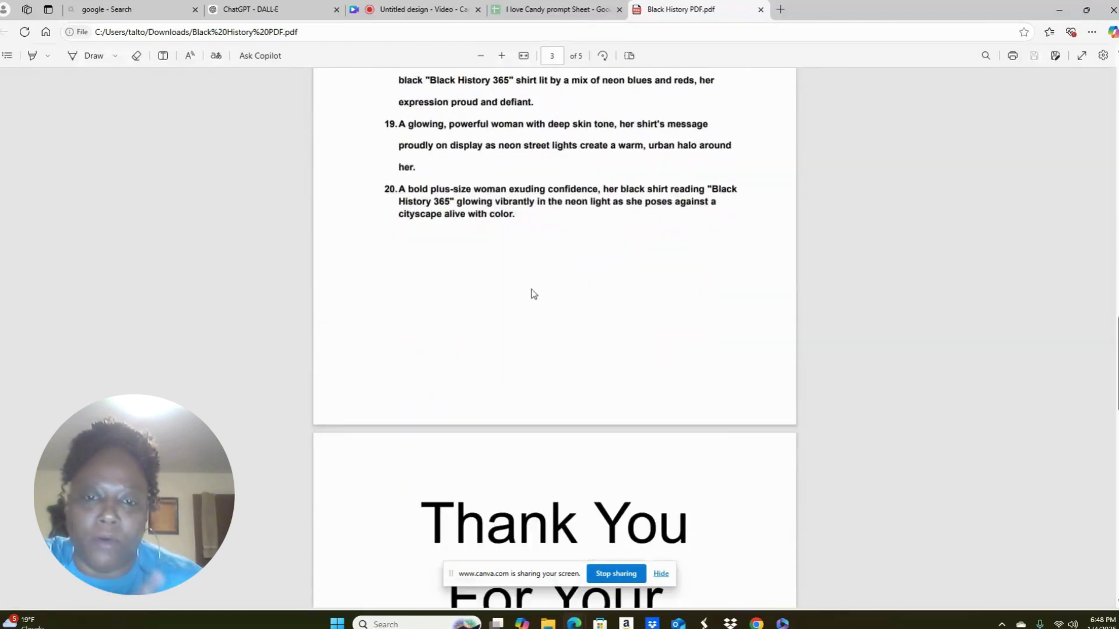
scroll(532, 289, down, 7)
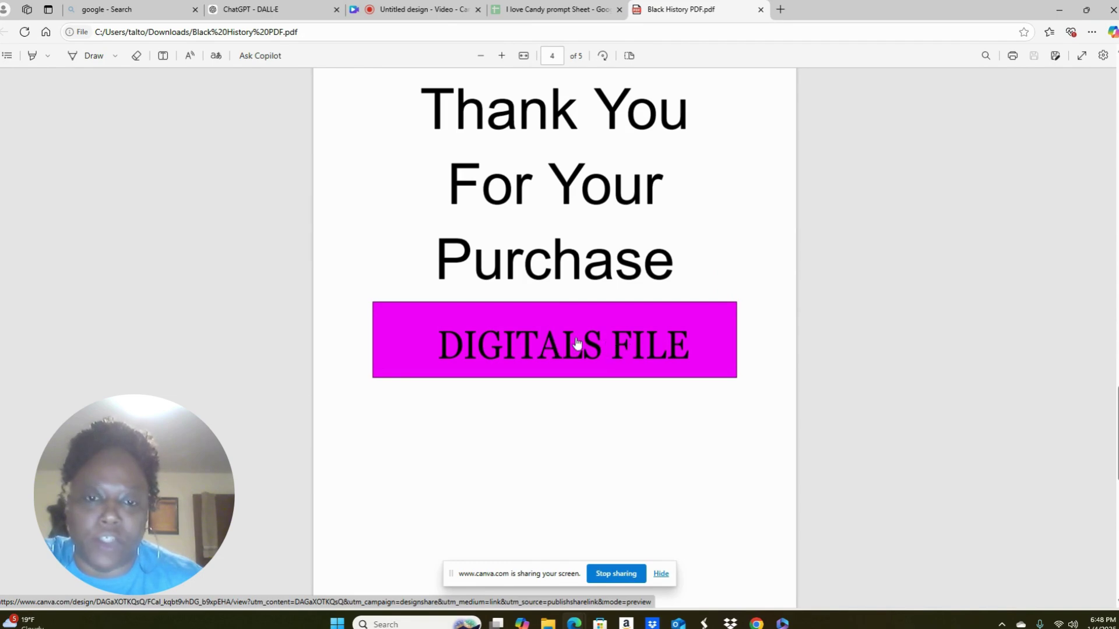
scroll(578, 343, up, 15)
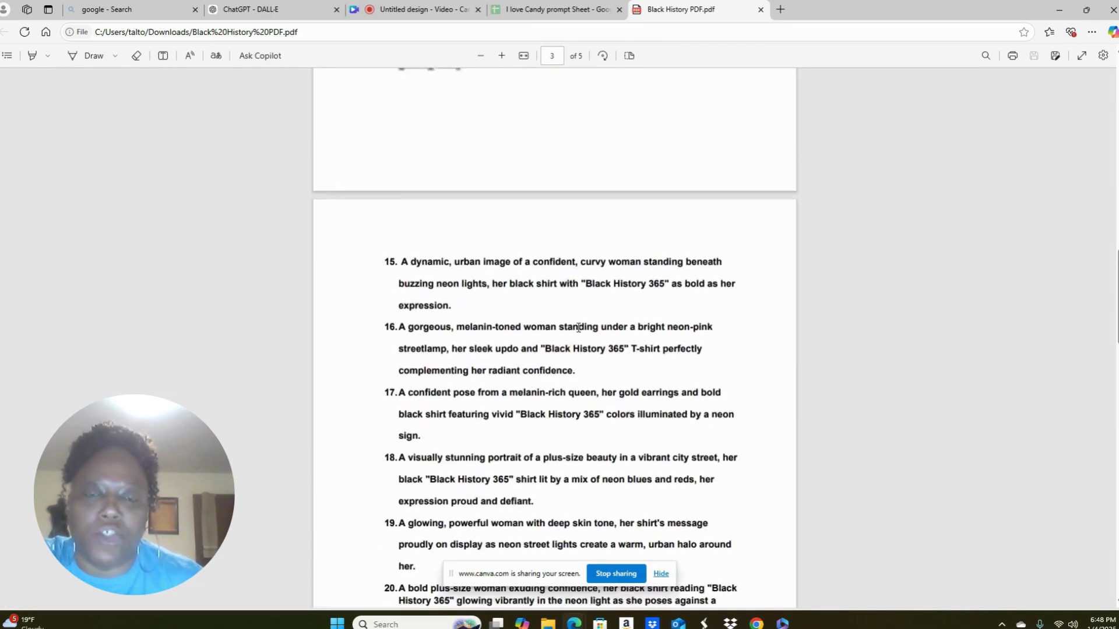
scroll(577, 326, up, 10)
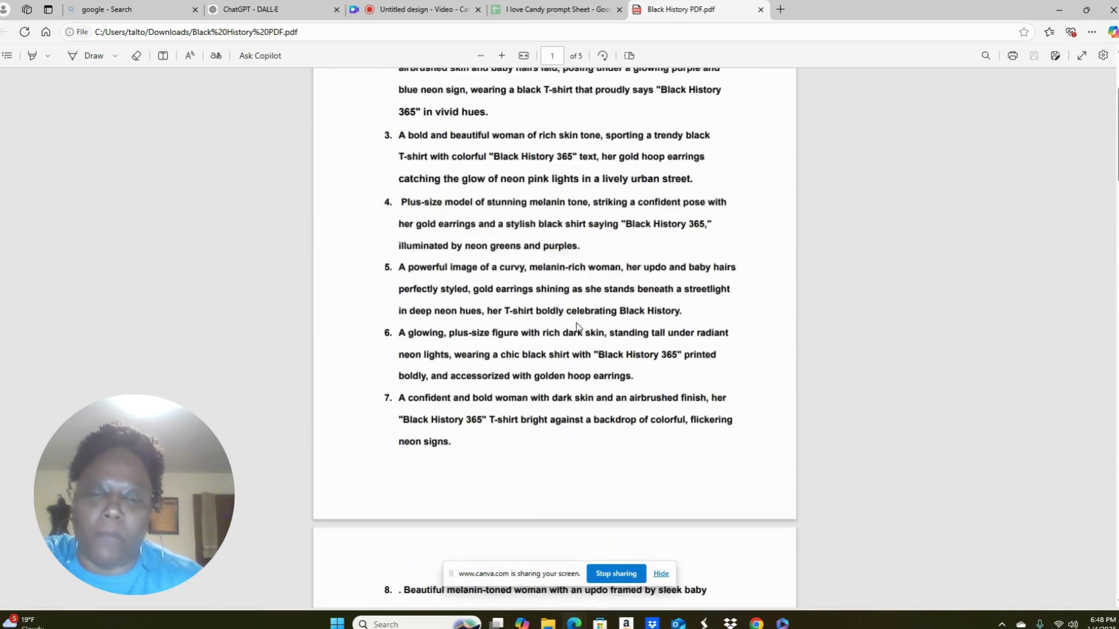
scroll(577, 326, up, 3)
Step: Follow the DIGITALS FILE link on the PDF's thank-you page and open the linked Canva template for editing
scroll(577, 322, down, 15)
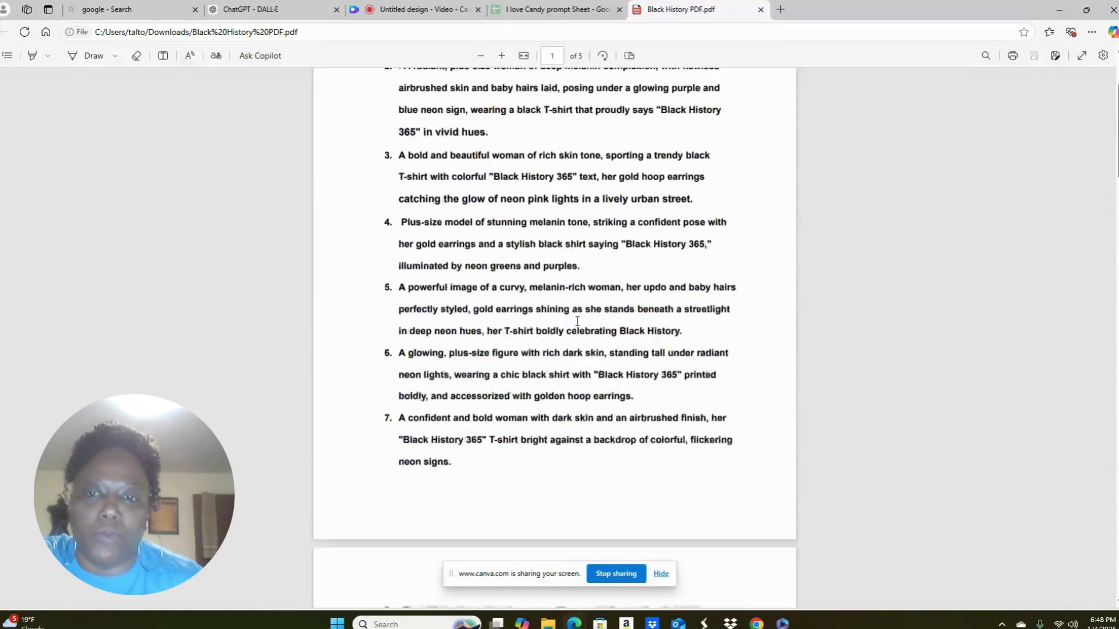
scroll(577, 322, down, 20)
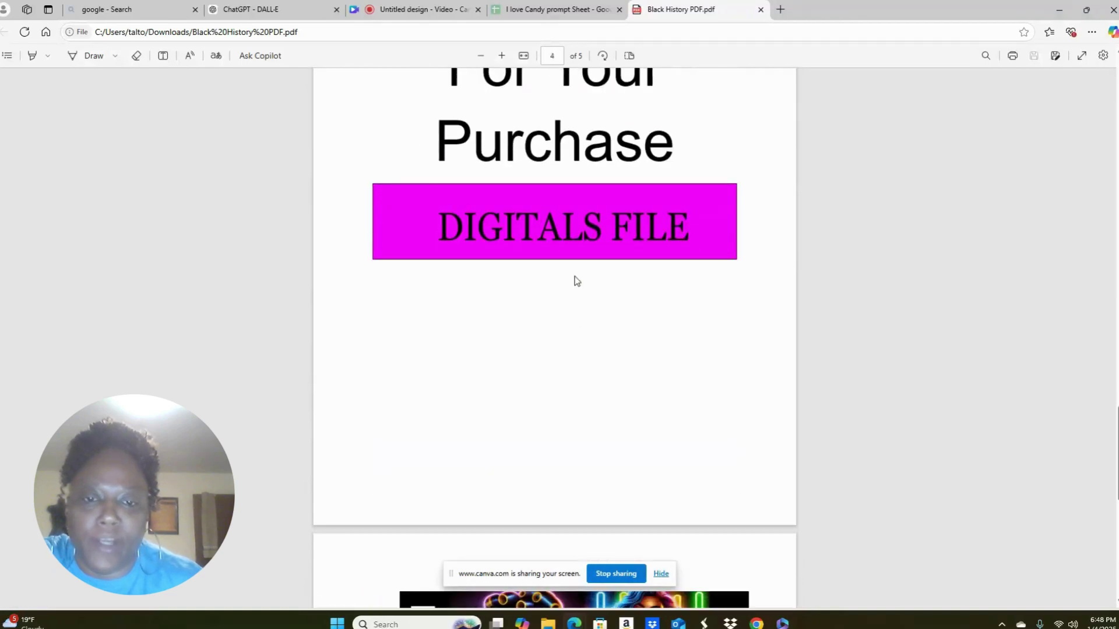
click(562, 236)
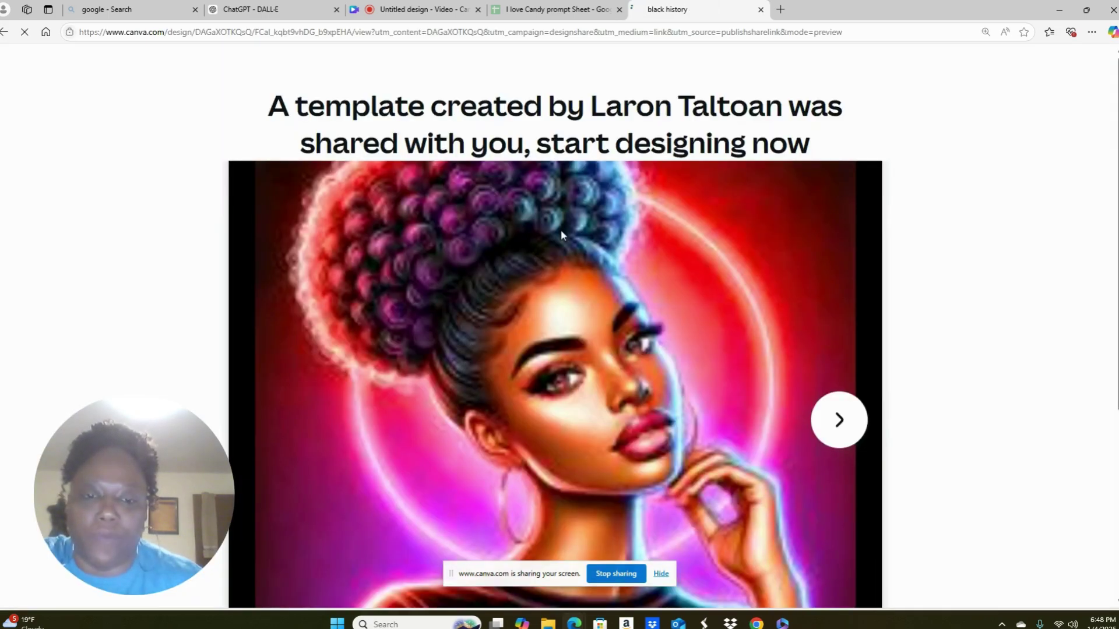
scroll(561, 229, down, 5)
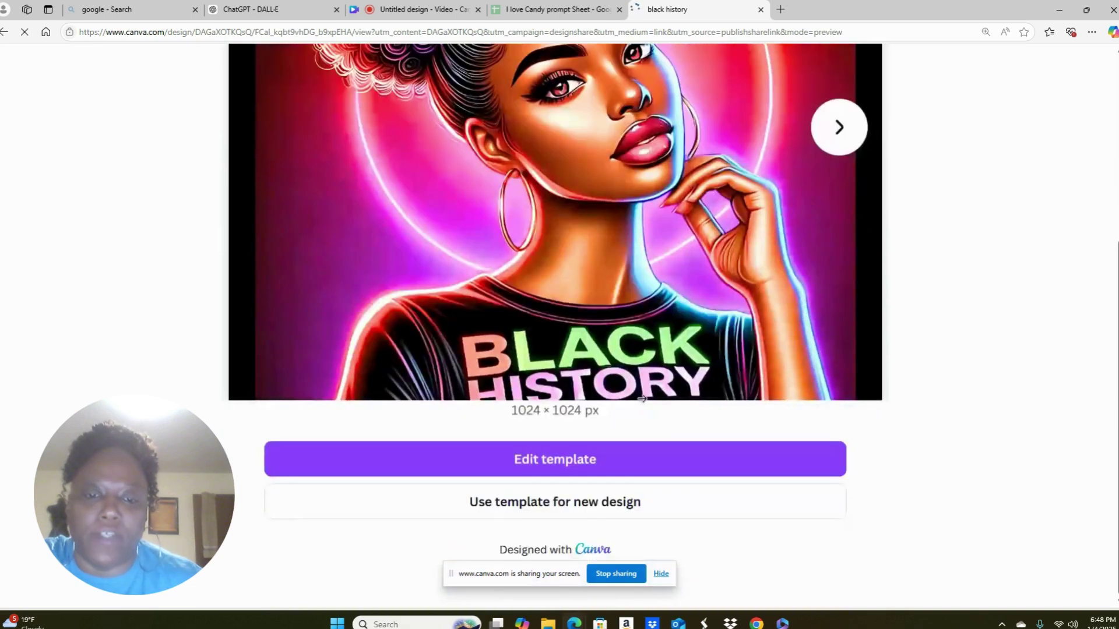
click(686, 461)
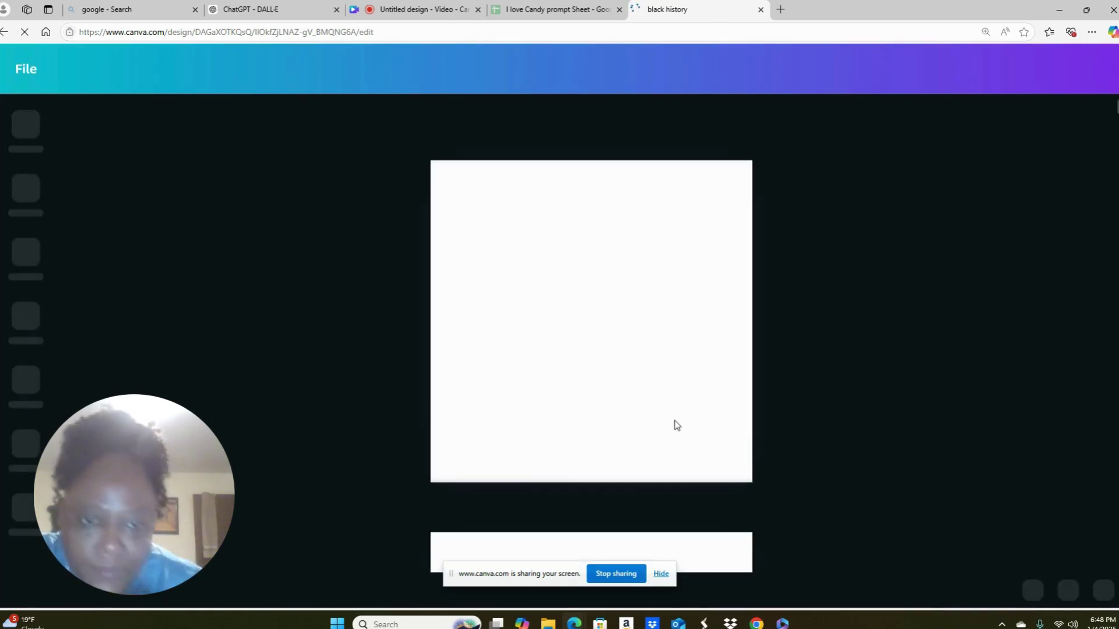
Step: Look through the Black History 365 images on the Canva template's first eleven pages and return to the beginning
scroll(616, 289, down, 7)
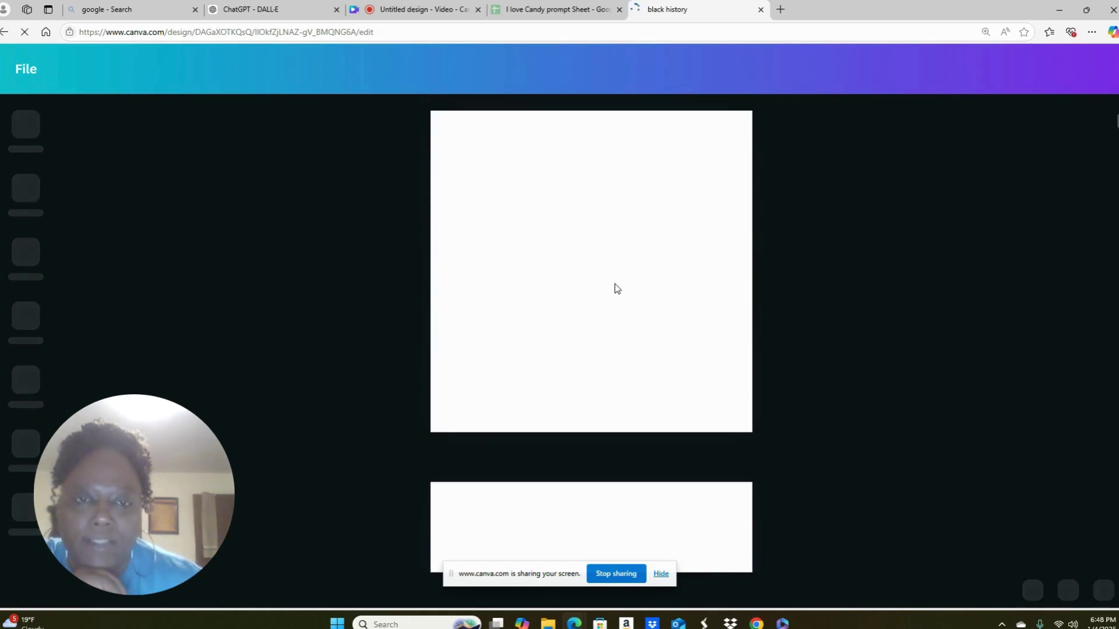
scroll(617, 289, down, 9)
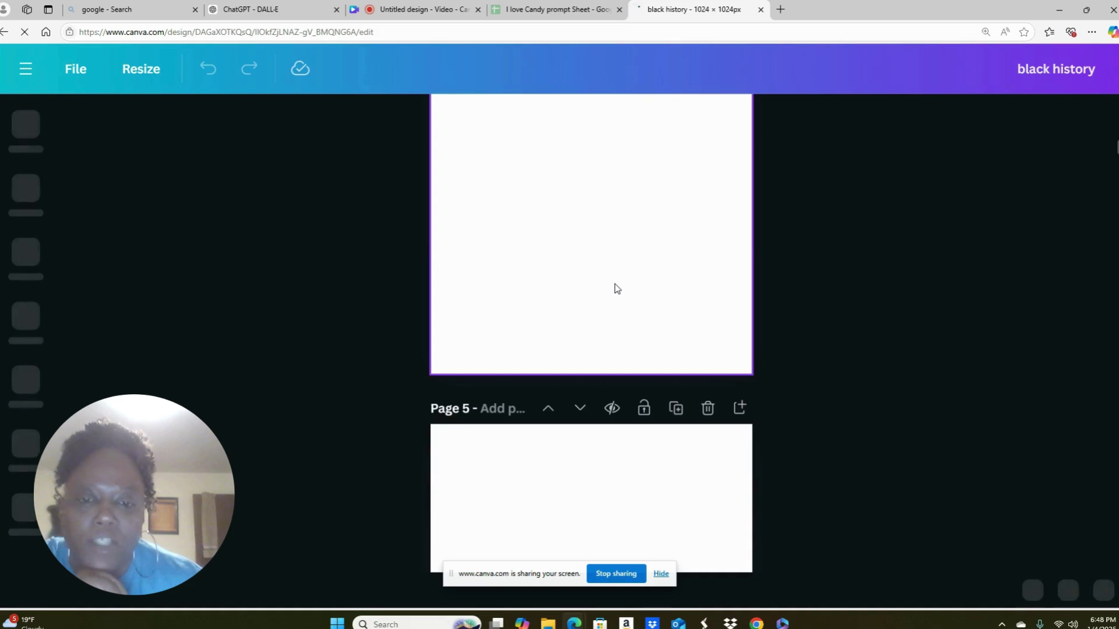
scroll(617, 289, down, 2)
scroll(617, 289, down, 6)
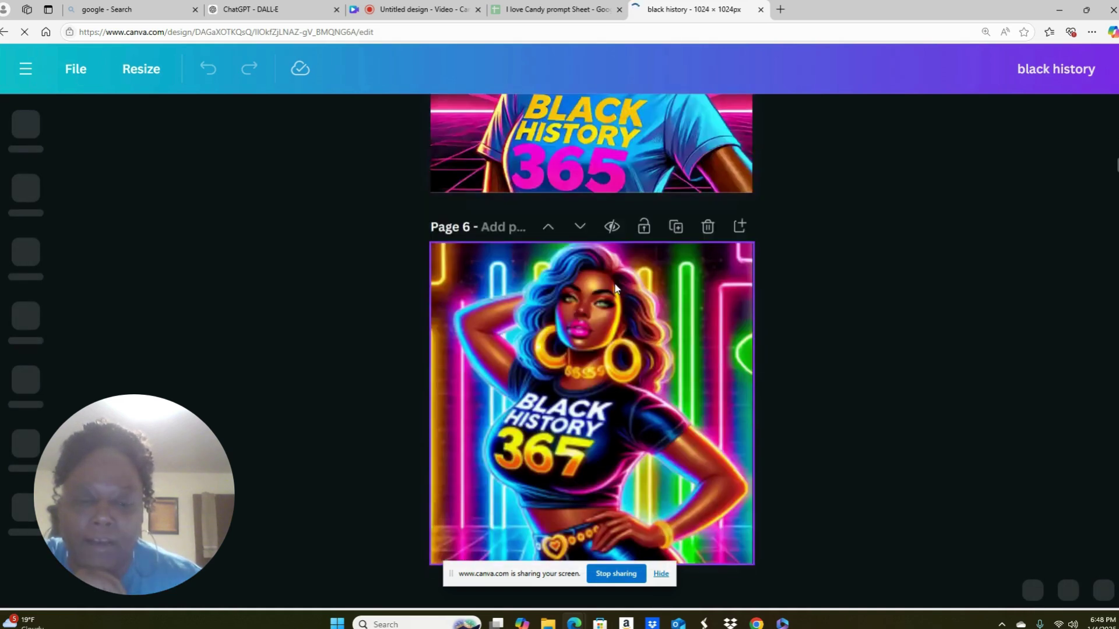
scroll(616, 287, down, 8)
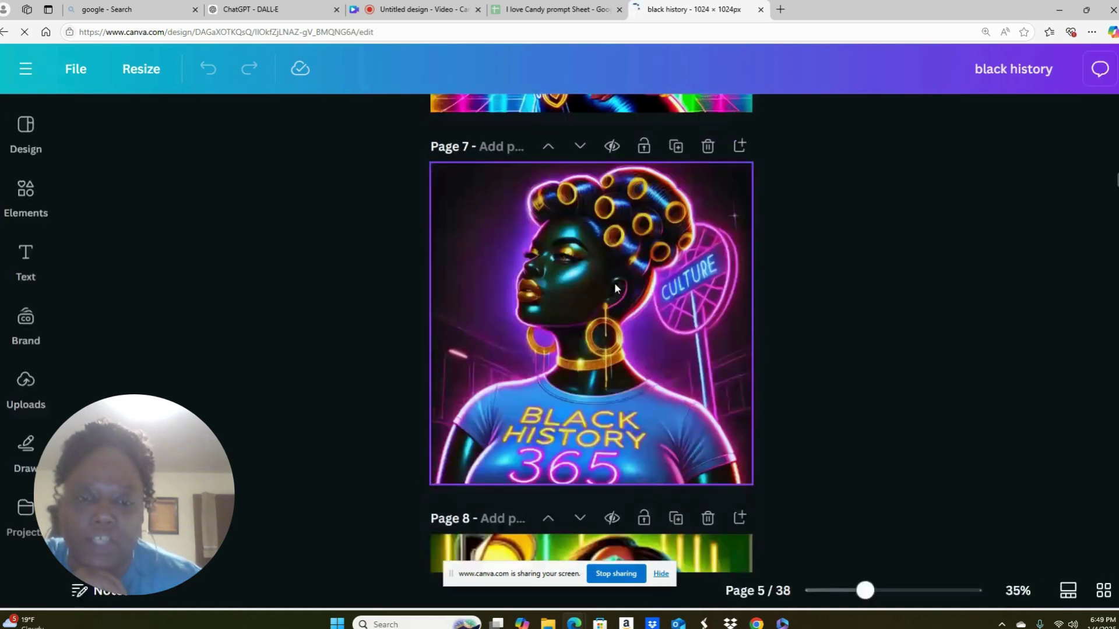
scroll(616, 287, down, 6)
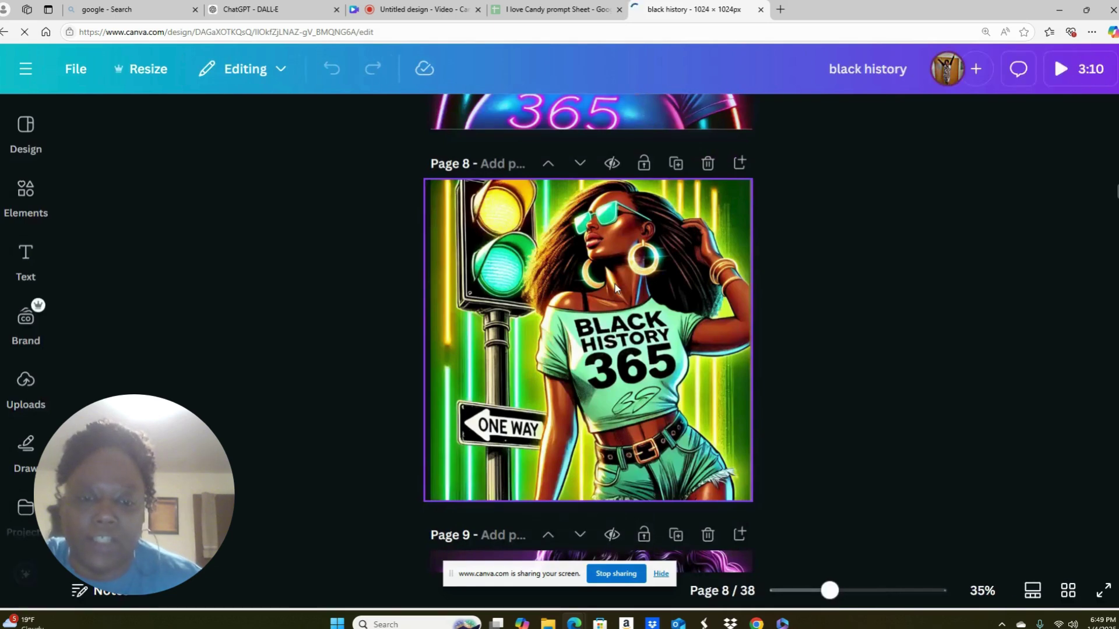
scroll(614, 284, down, 5)
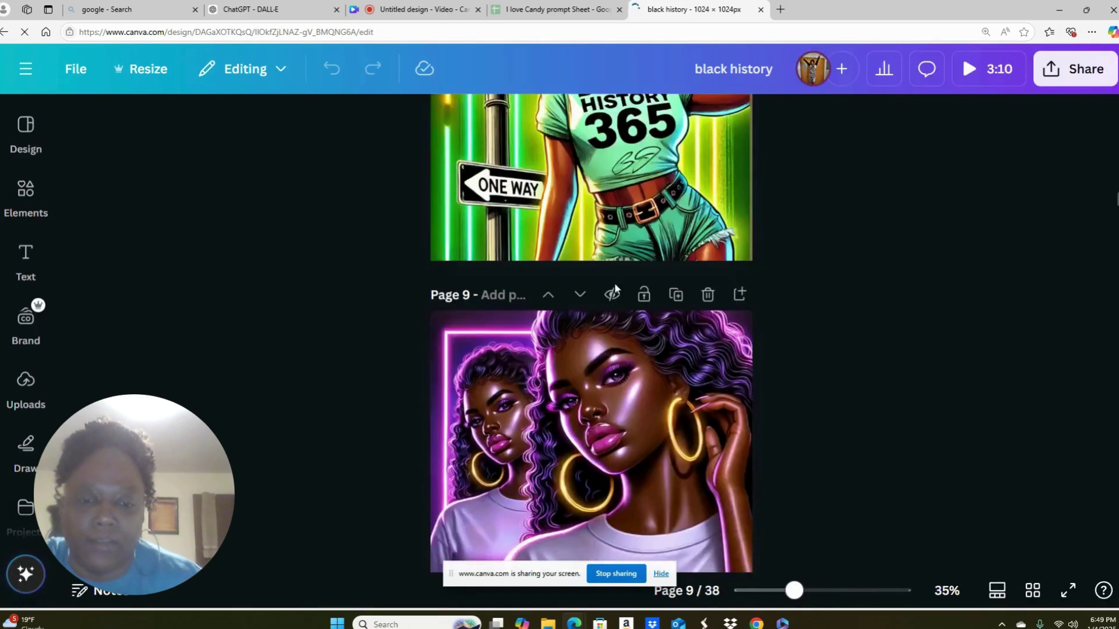
scroll(616, 287, down, 10)
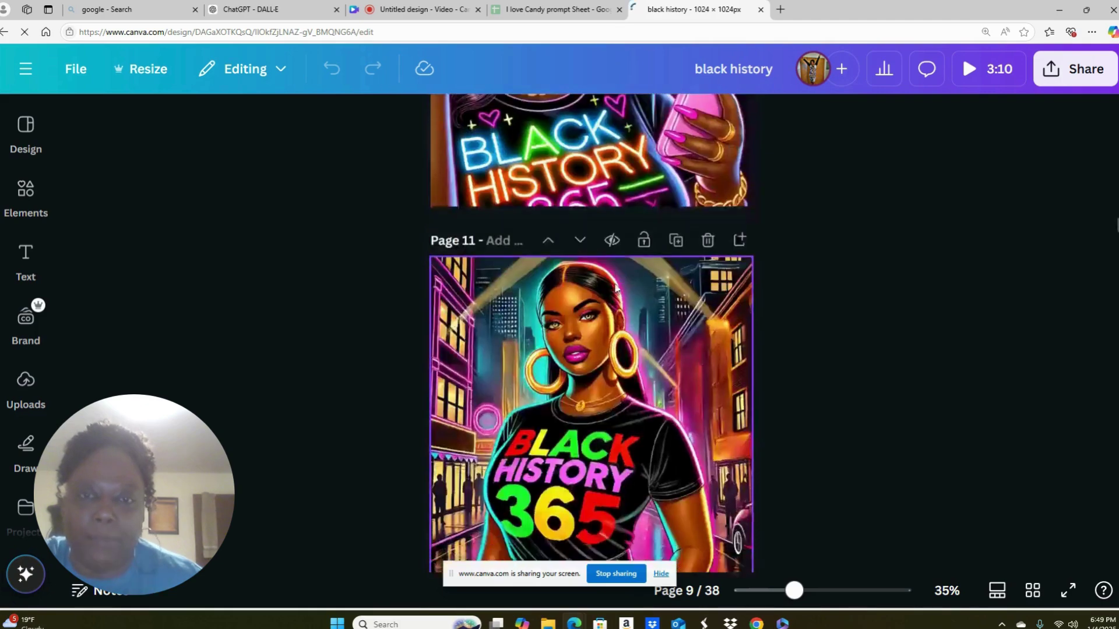
scroll(616, 288, up, 15)
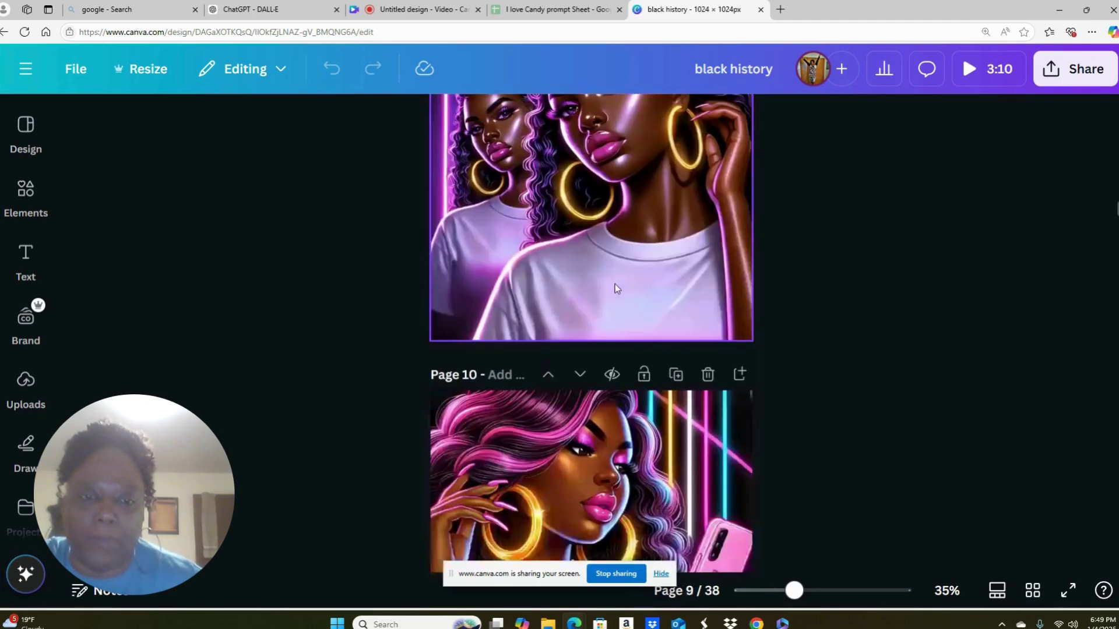
scroll(617, 287, up, 15)
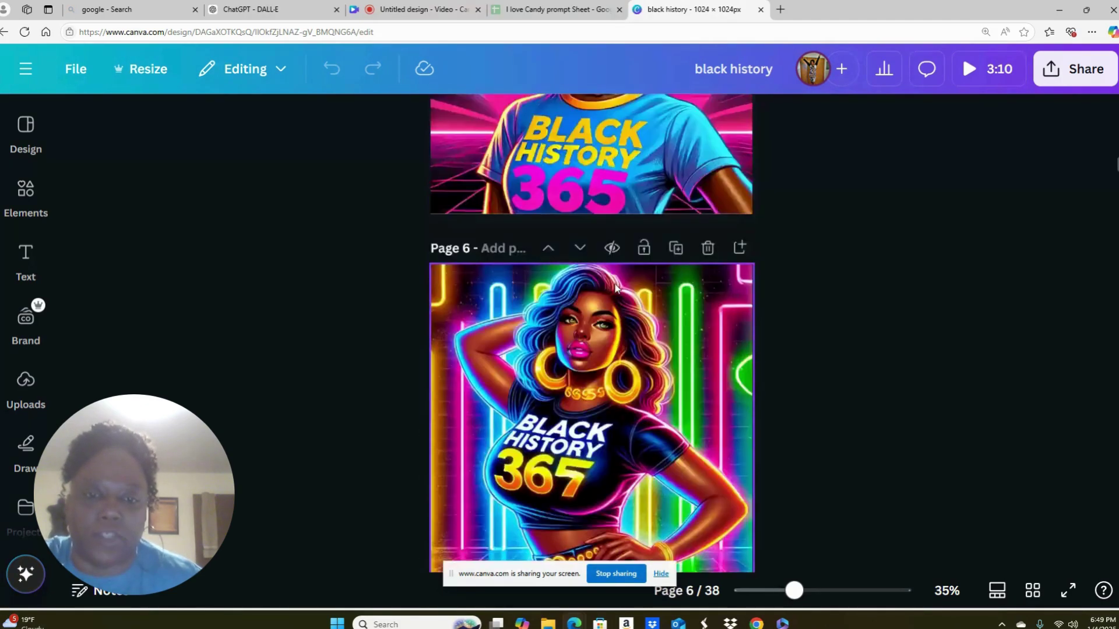
scroll(616, 287, up, 15)
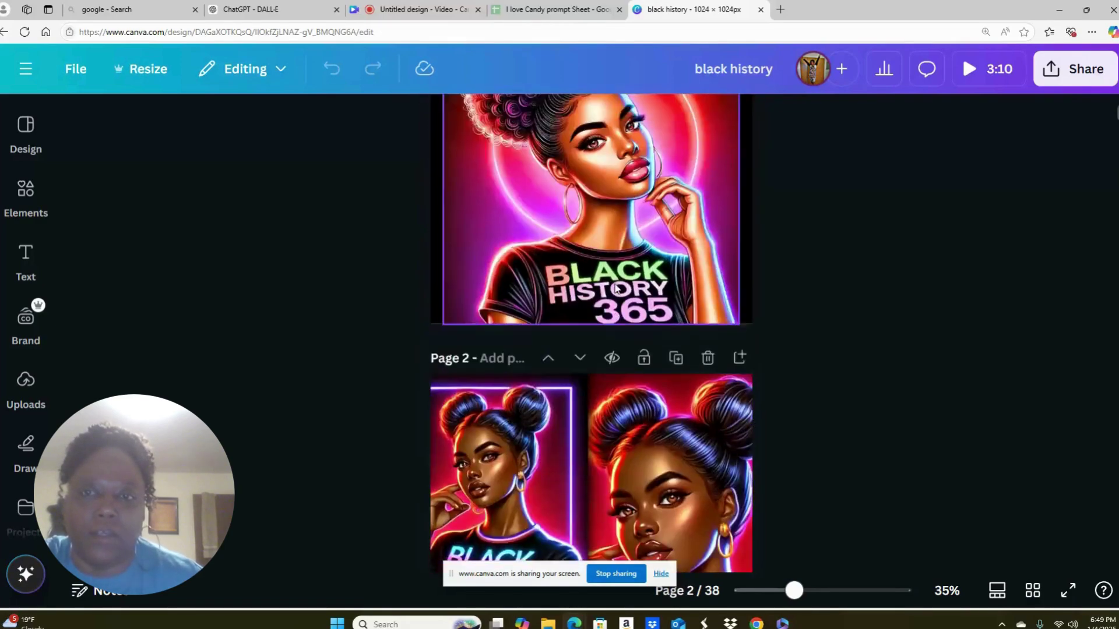
Step: Switch to the DALL·E conversation and review the five generated Black History 365 images, from the purple city scene to the night street portrait
click(300, 11)
scroll(613, 274, down, 8)
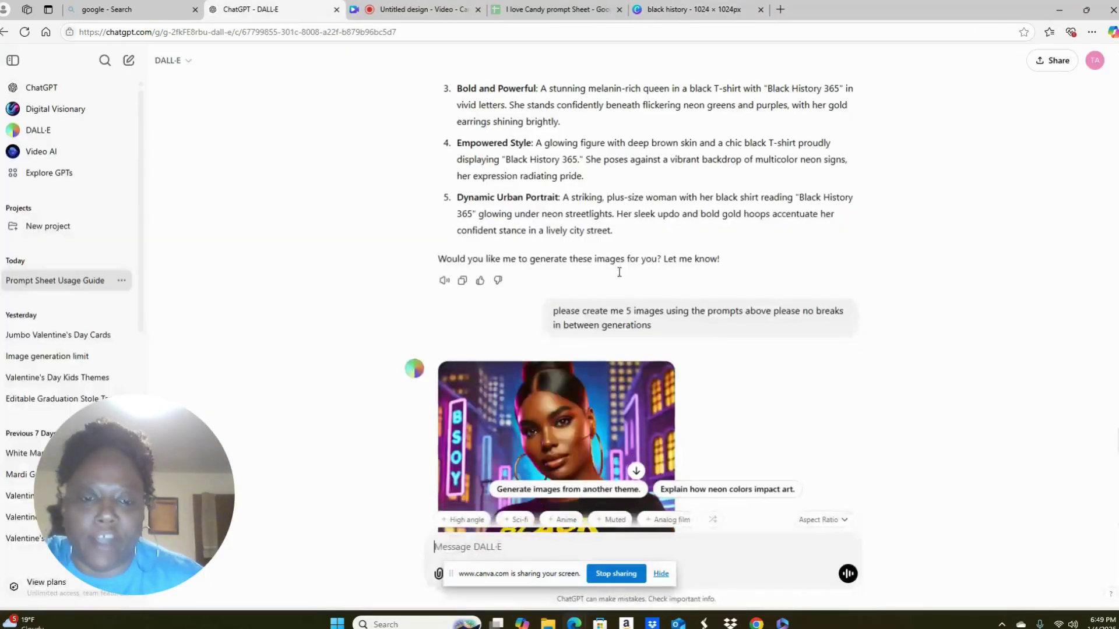
scroll(613, 274, down, 10)
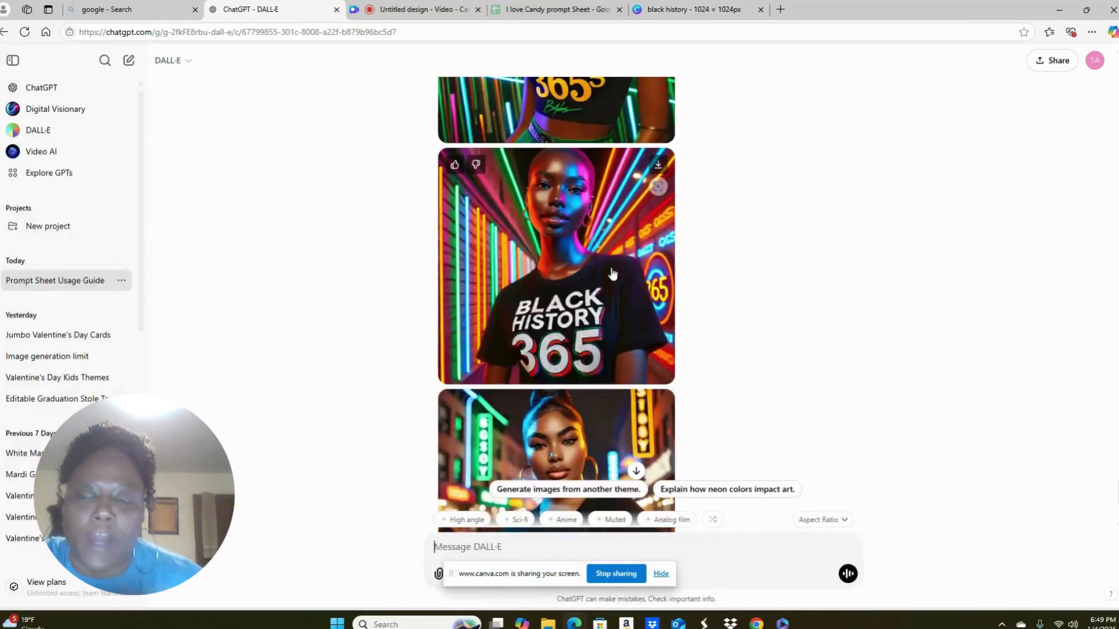
scroll(609, 269, down, 4)
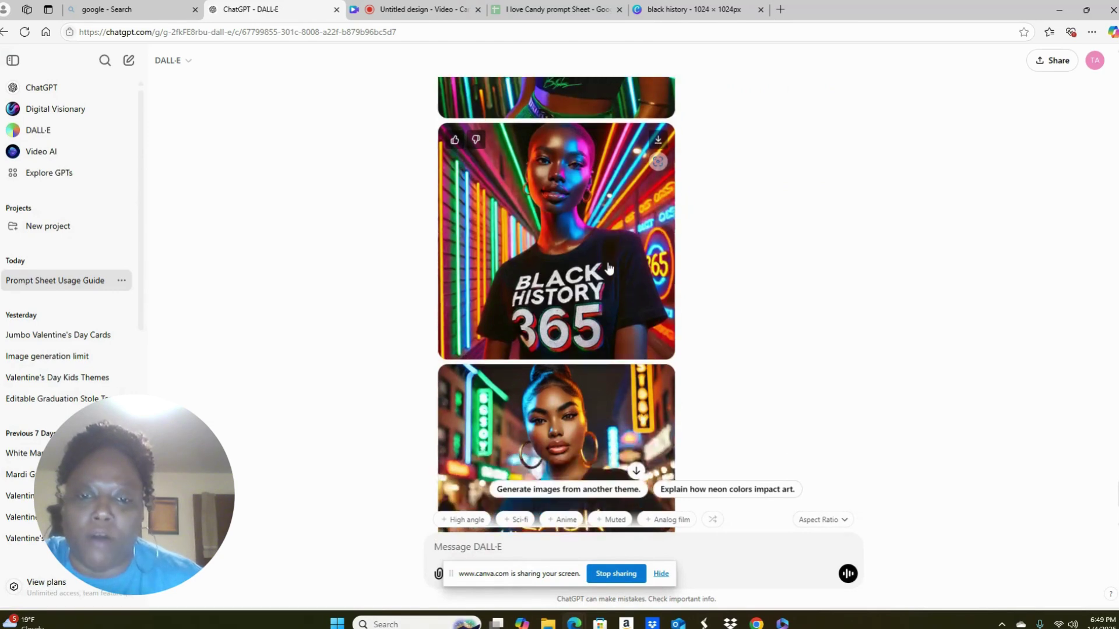
scroll(609, 268, up, 20)
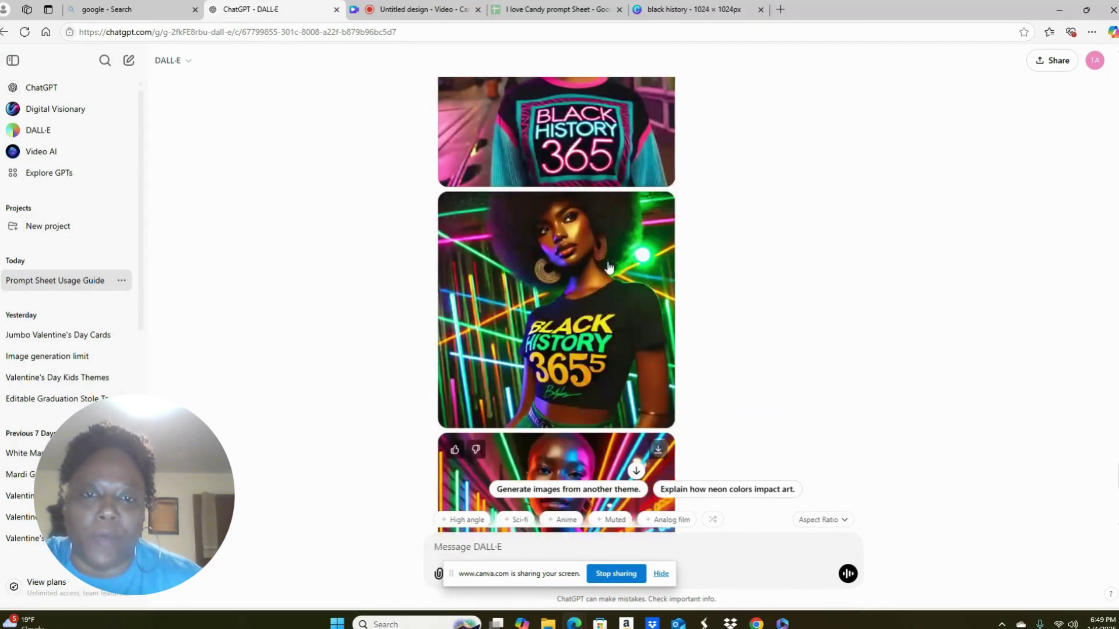
scroll(608, 266, down, 10)
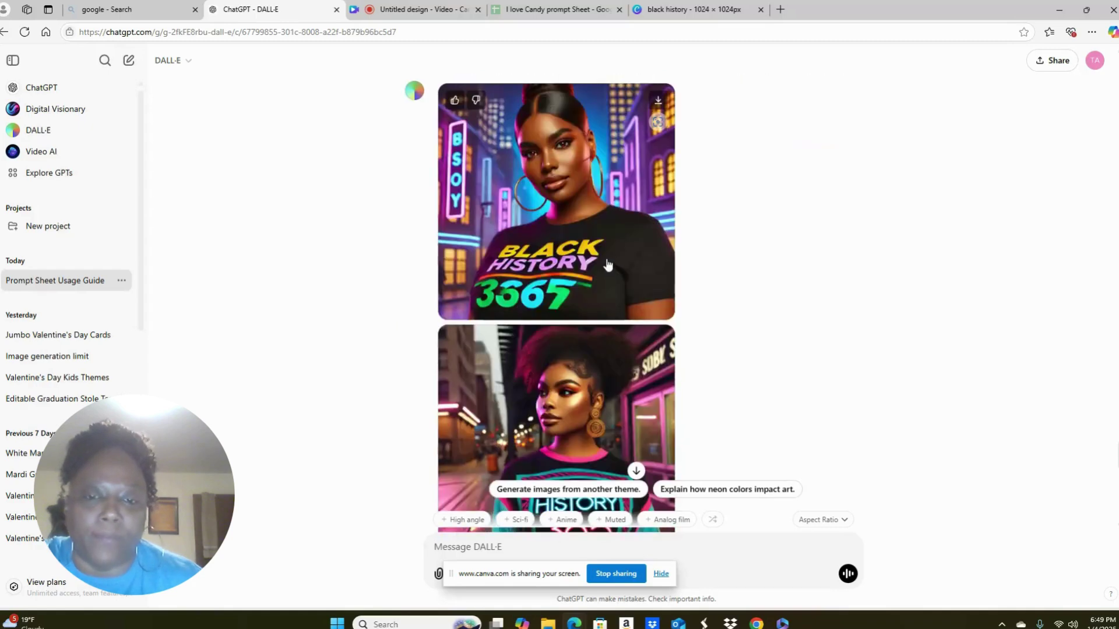
scroll(606, 261, down, 4)
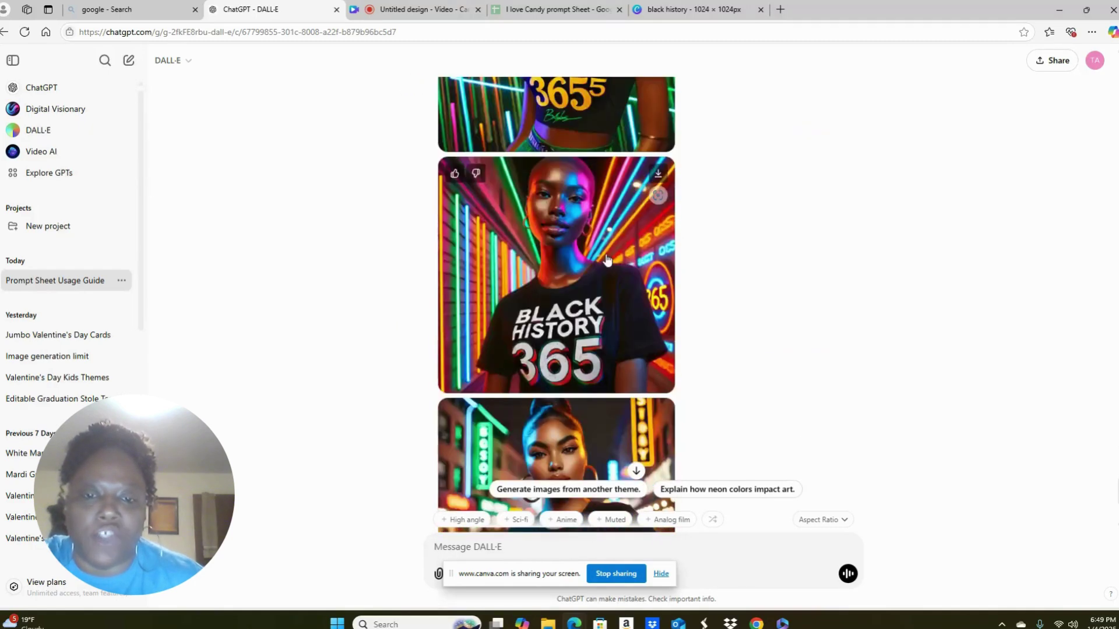
scroll(607, 260, down, 4)
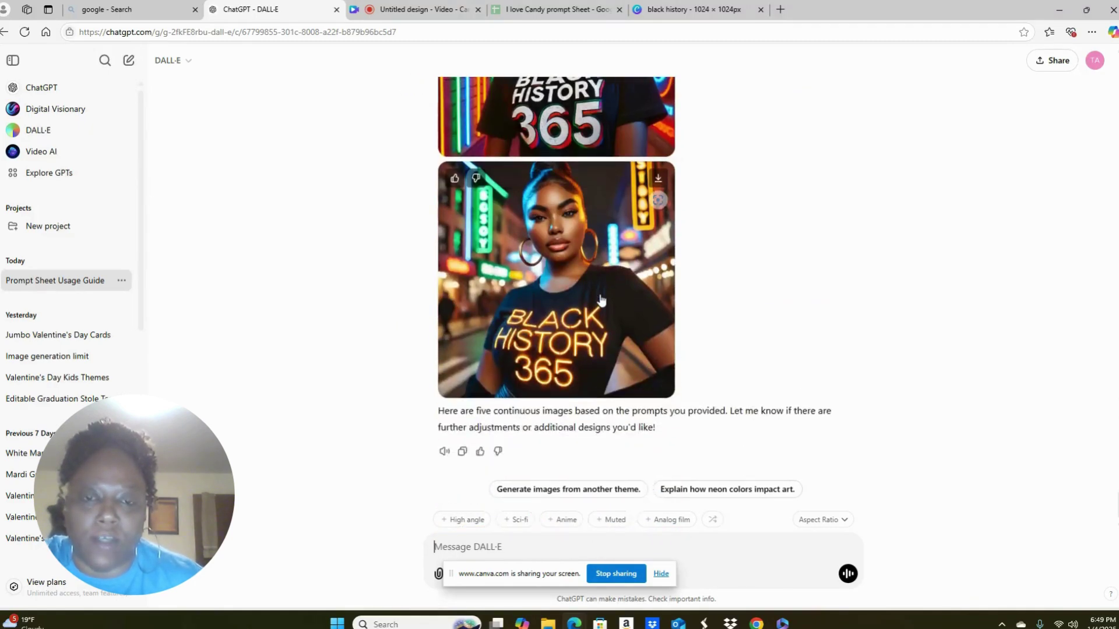
Step: View the last generated Black History 365 image at full size and close the enlarged view
scroll(600, 299, up, 3)
scroll(597, 298, down, 3)
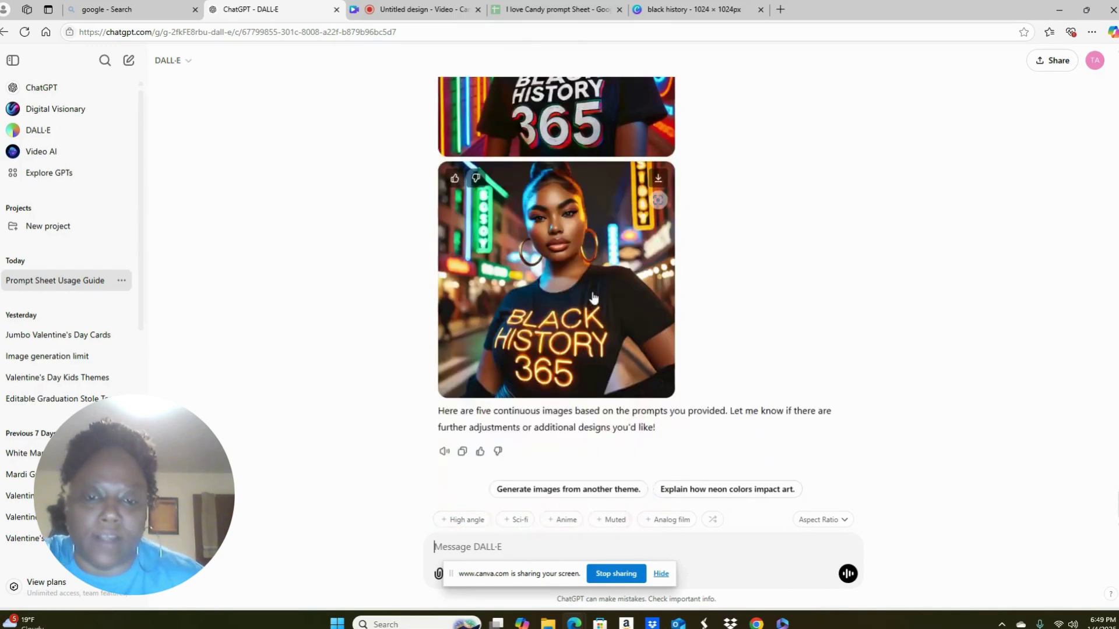
click(565, 300)
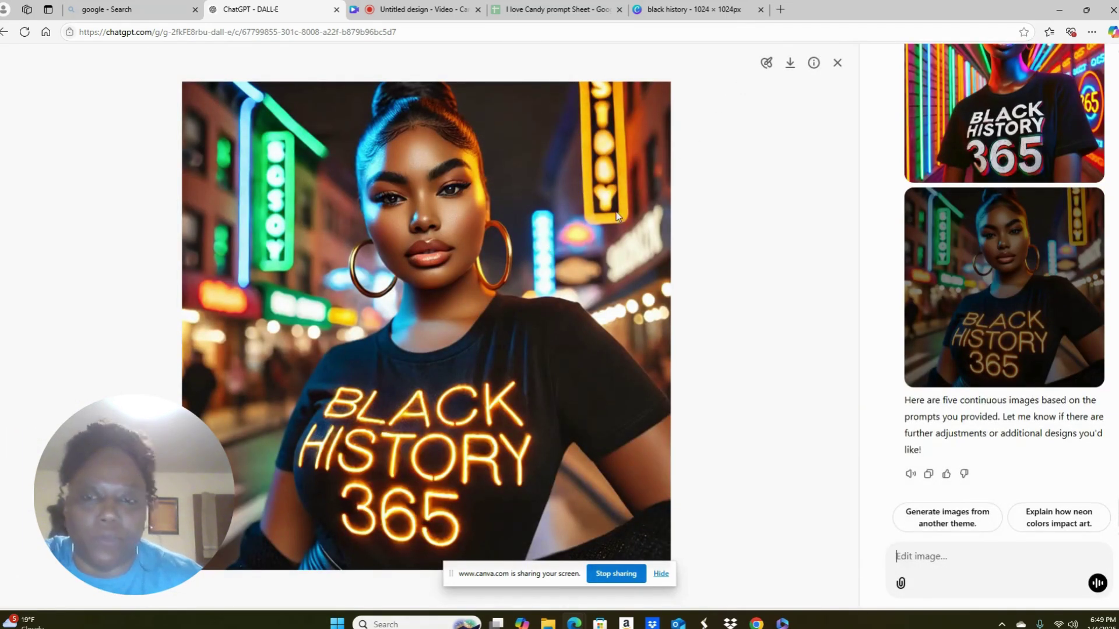
click(837, 65)
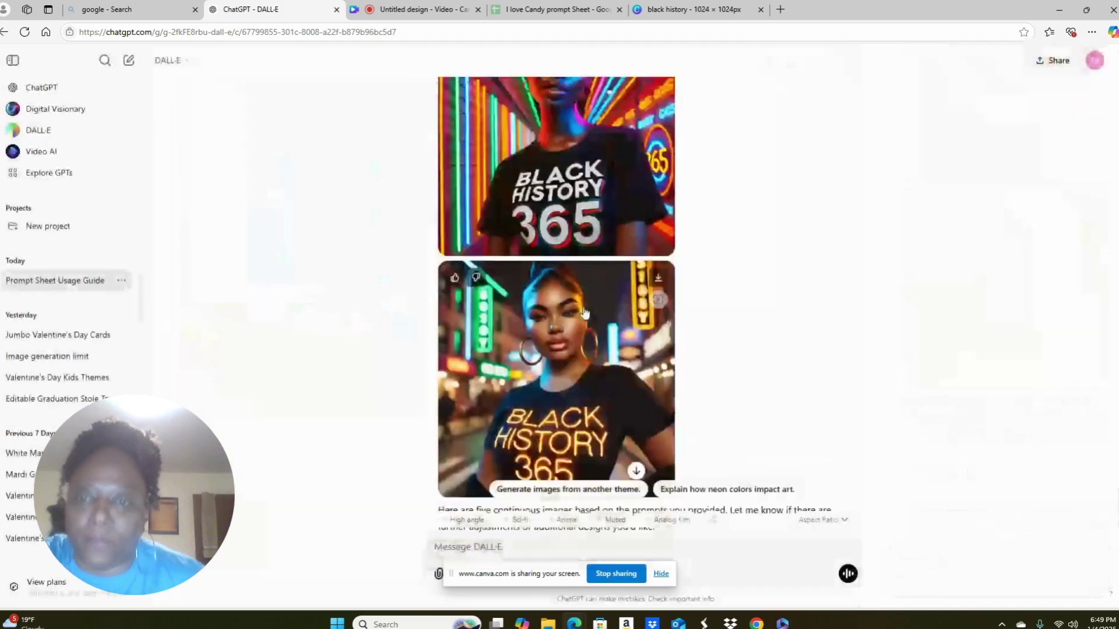
Step: Examine the shirt lettering in the generated images again, going back to the five-image request and down to the last image
scroll(584, 313, up, 2)
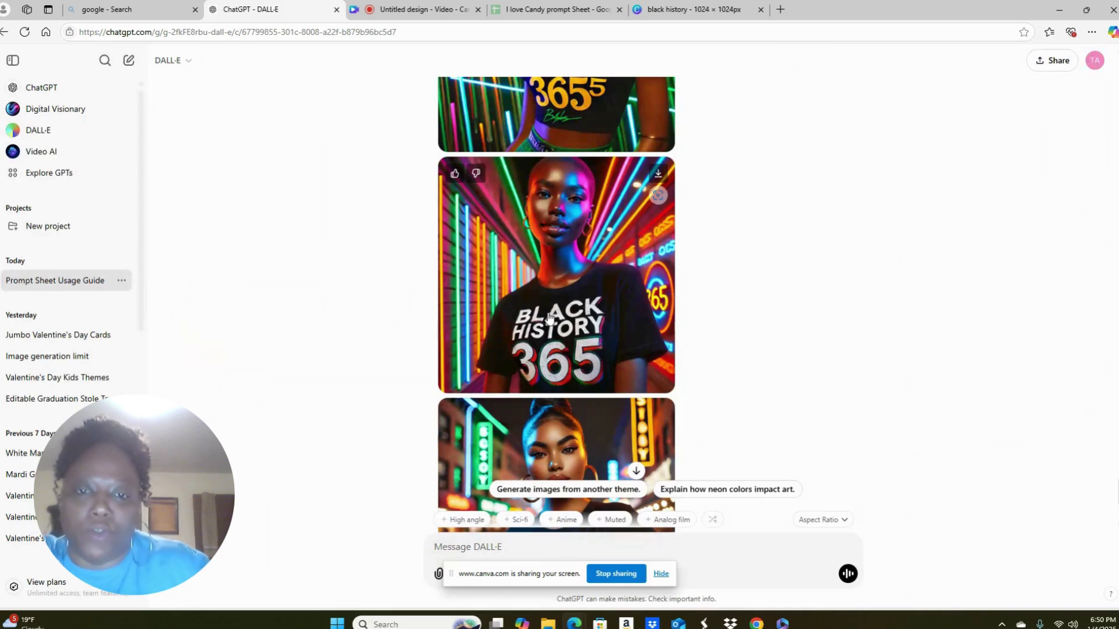
scroll(548, 318, up, 10)
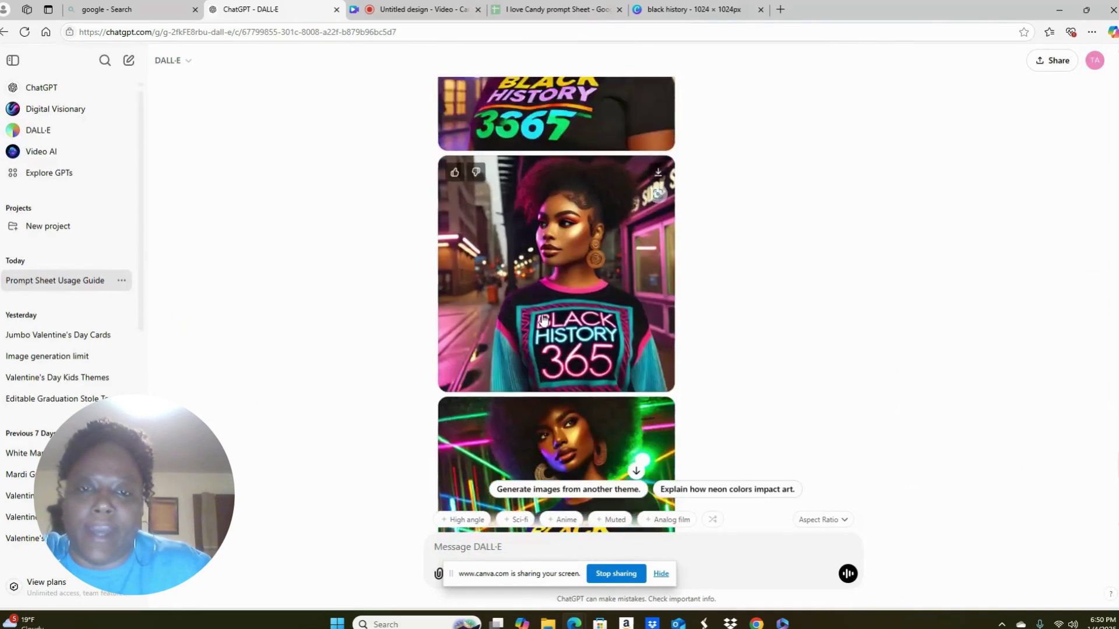
scroll(543, 319, up, 6)
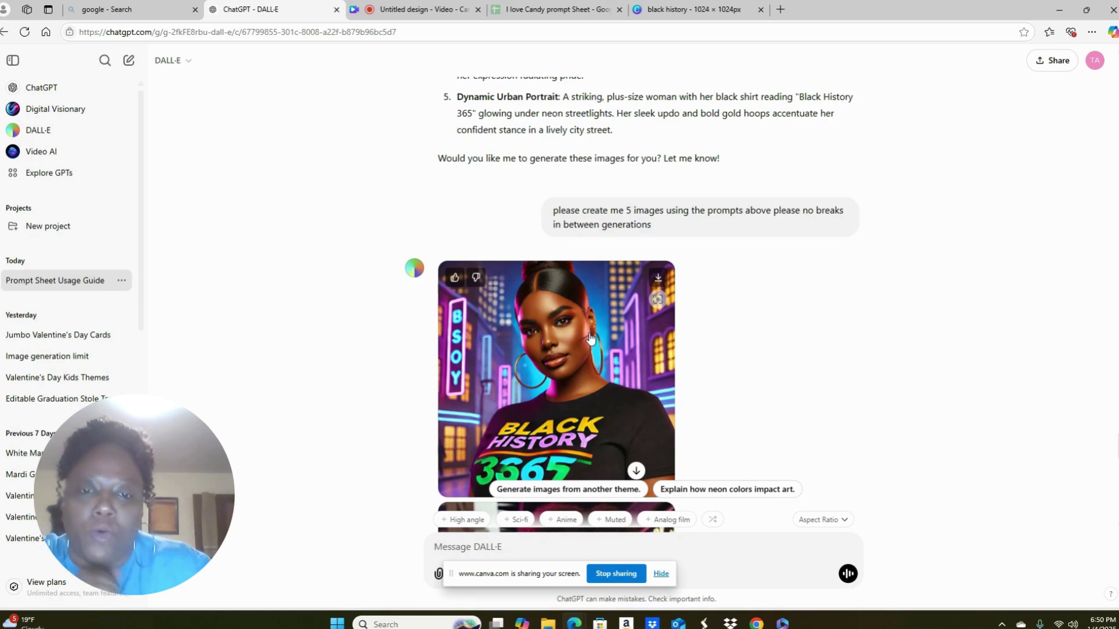
scroll(590, 338, down, 10)
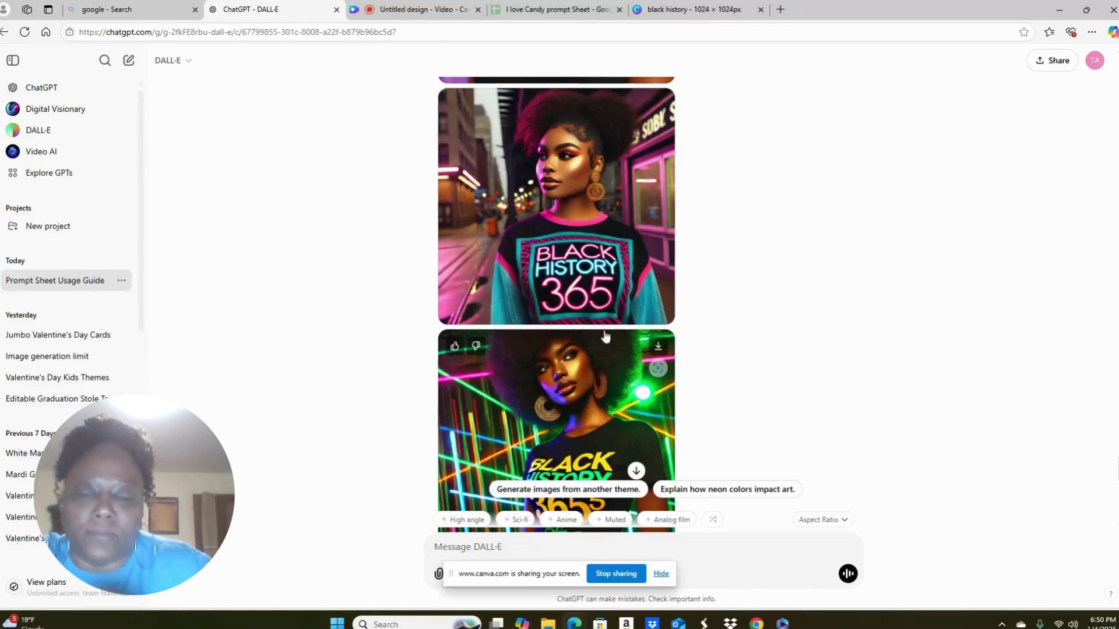
scroll(605, 337, down, 6)
scroll(605, 336, down, 5)
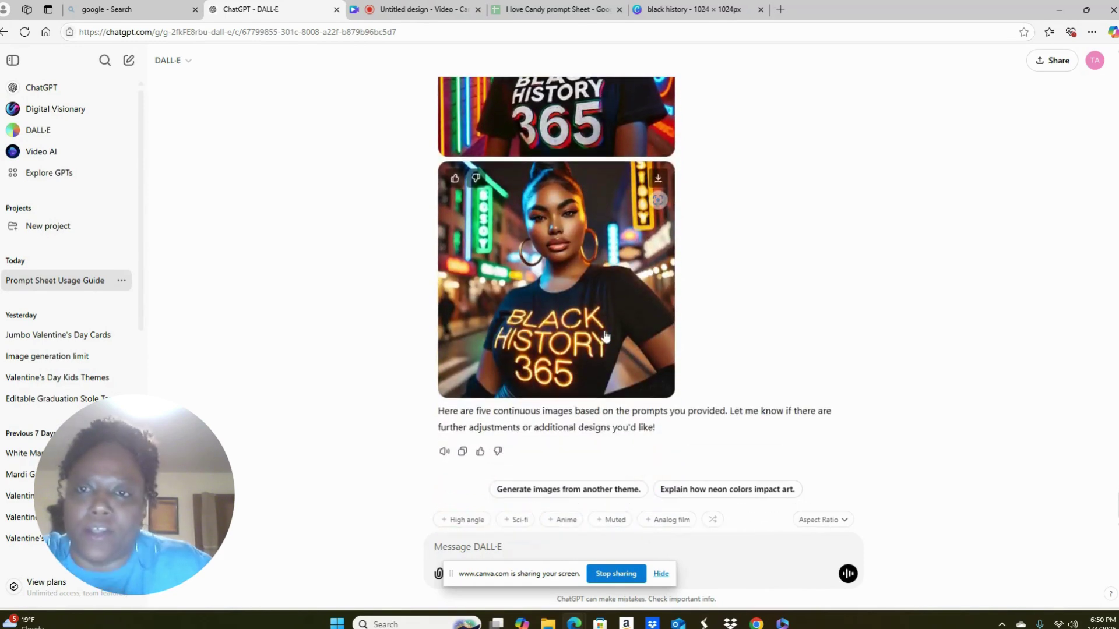
scroll(605, 337, up, 4)
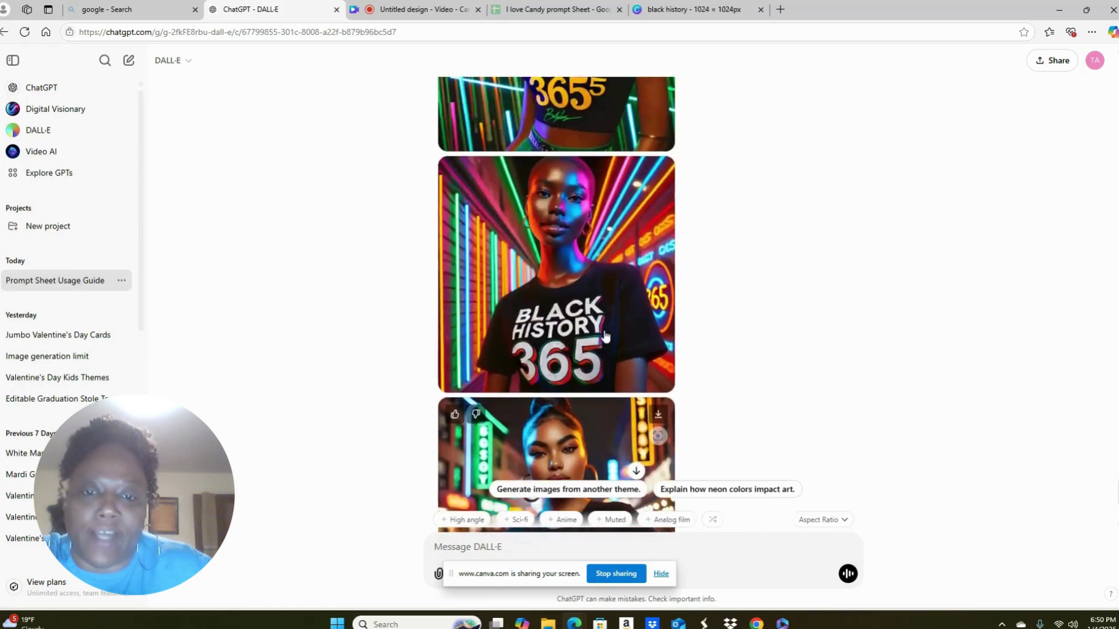